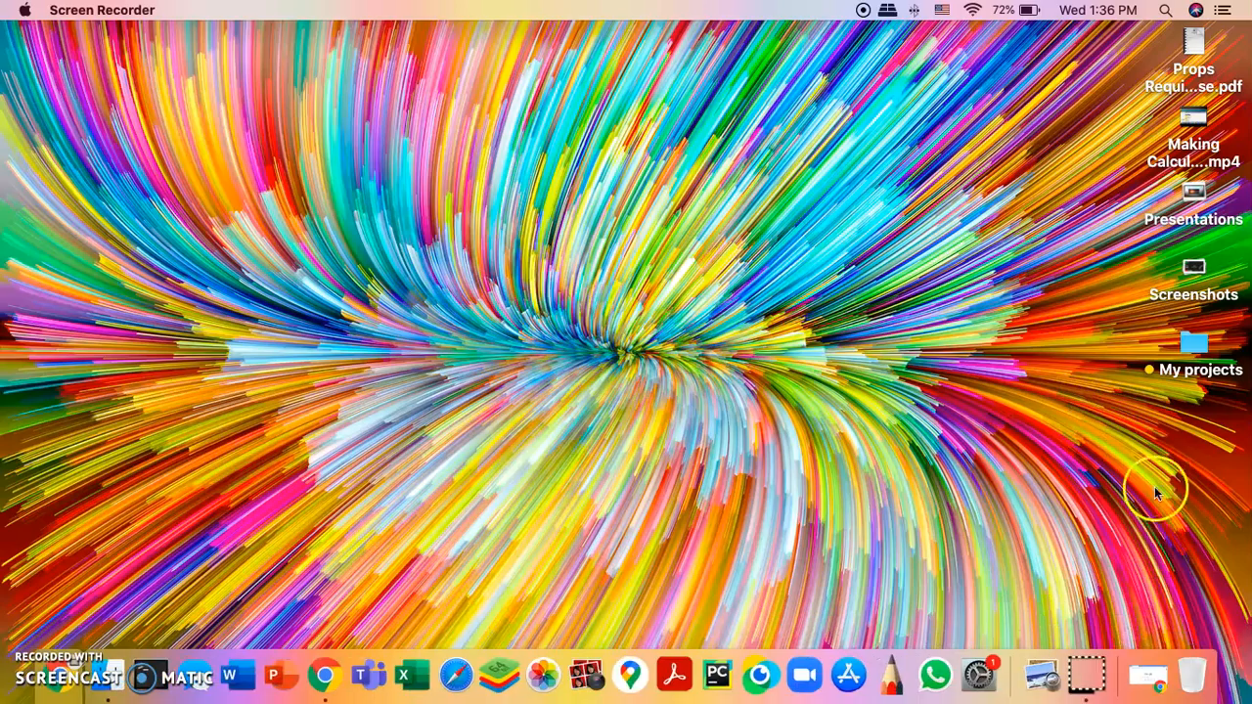
Step: Return to Chrome and load canva.com from the address bar
left_click(1135, 654)
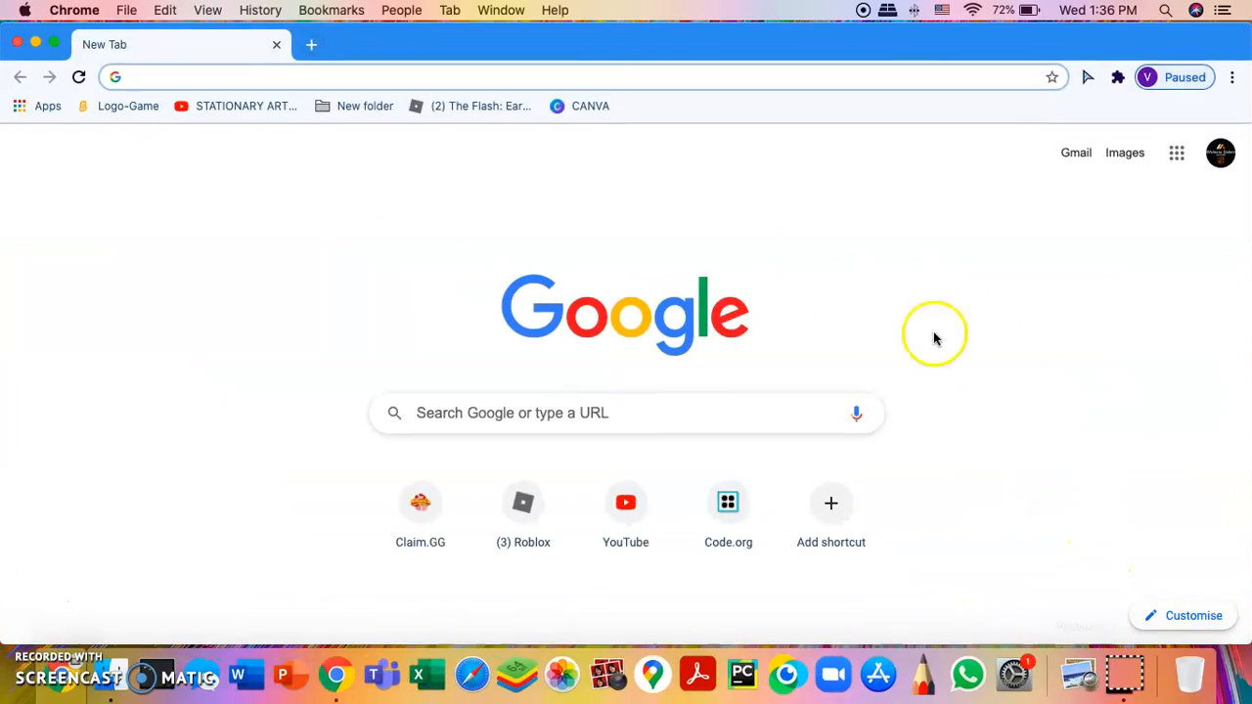
left_click_drag(601, 43, 602, 3)
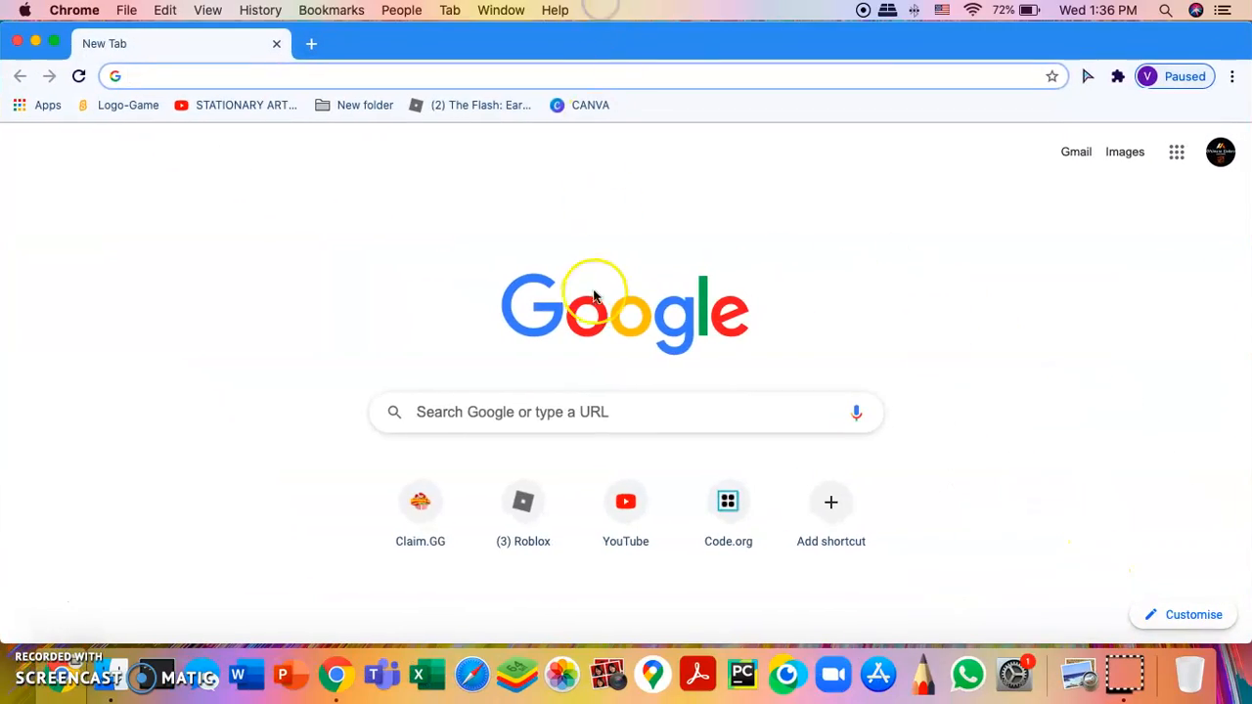
type("canva.com")
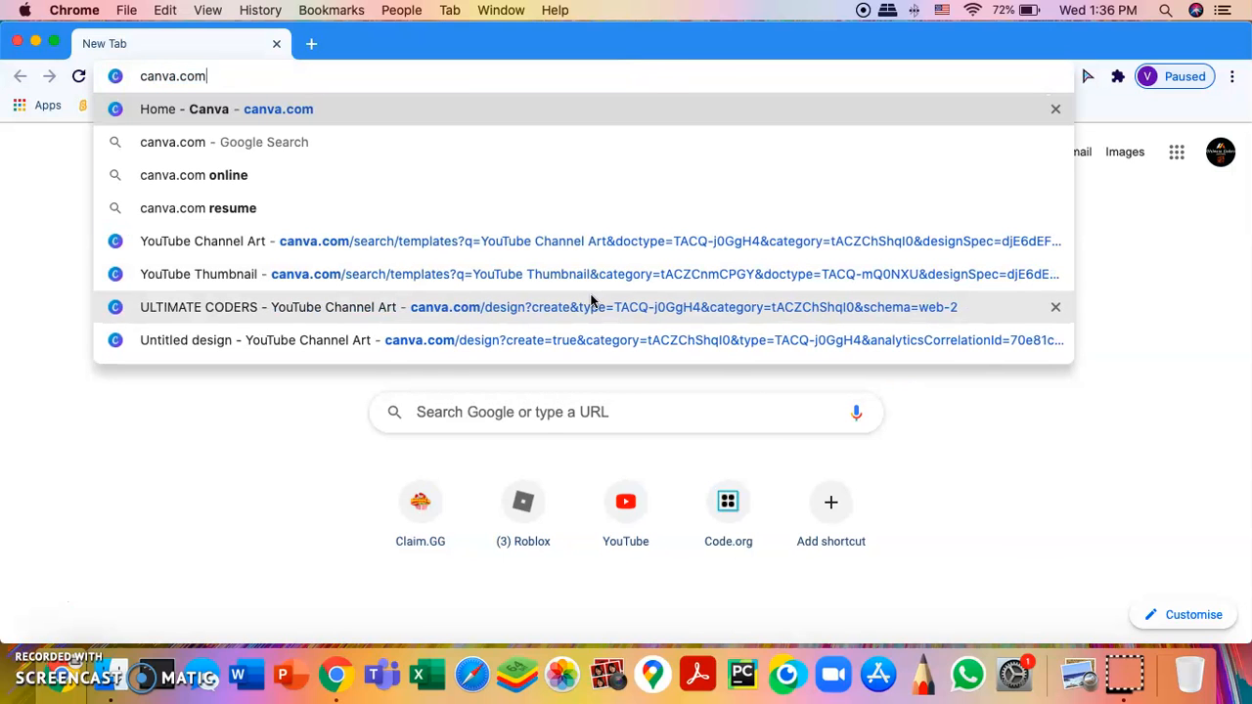
key("Return")
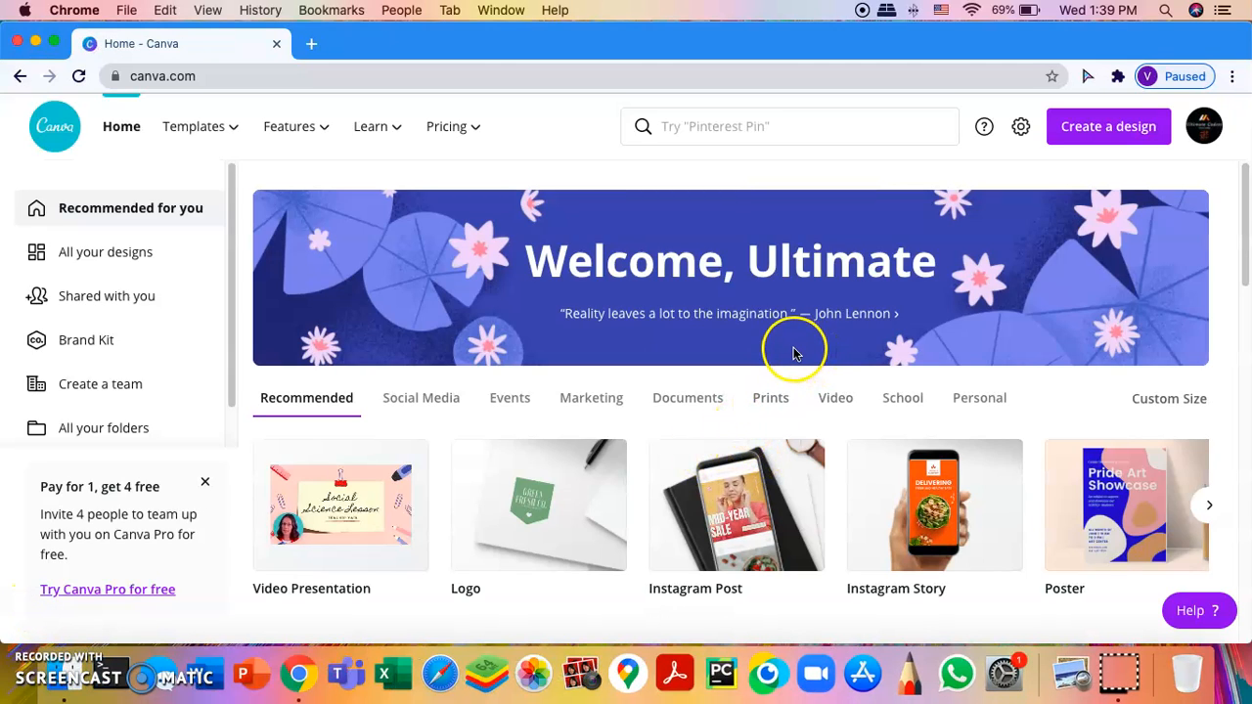
Step: Search design types for 'youtube t' and create a 1280 × 720 px YouTube Thumbnail
left_click_drag(1243, 270, 1221, 172)
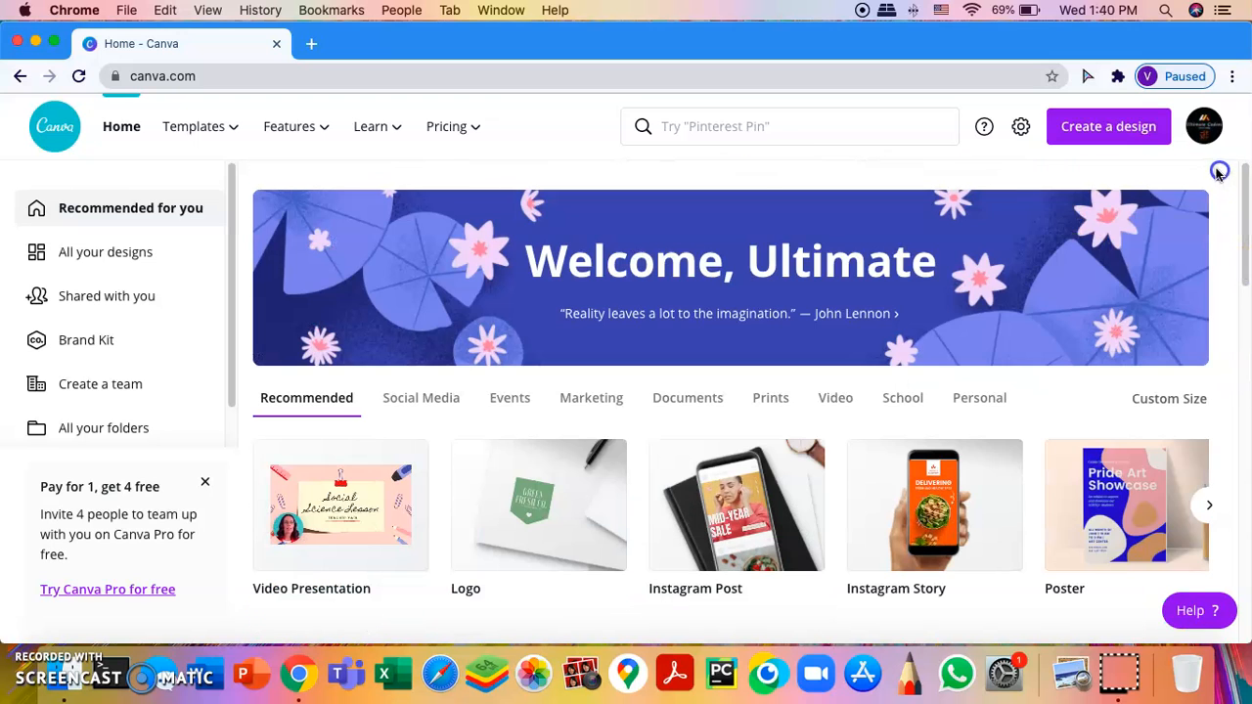
left_click(1108, 130)
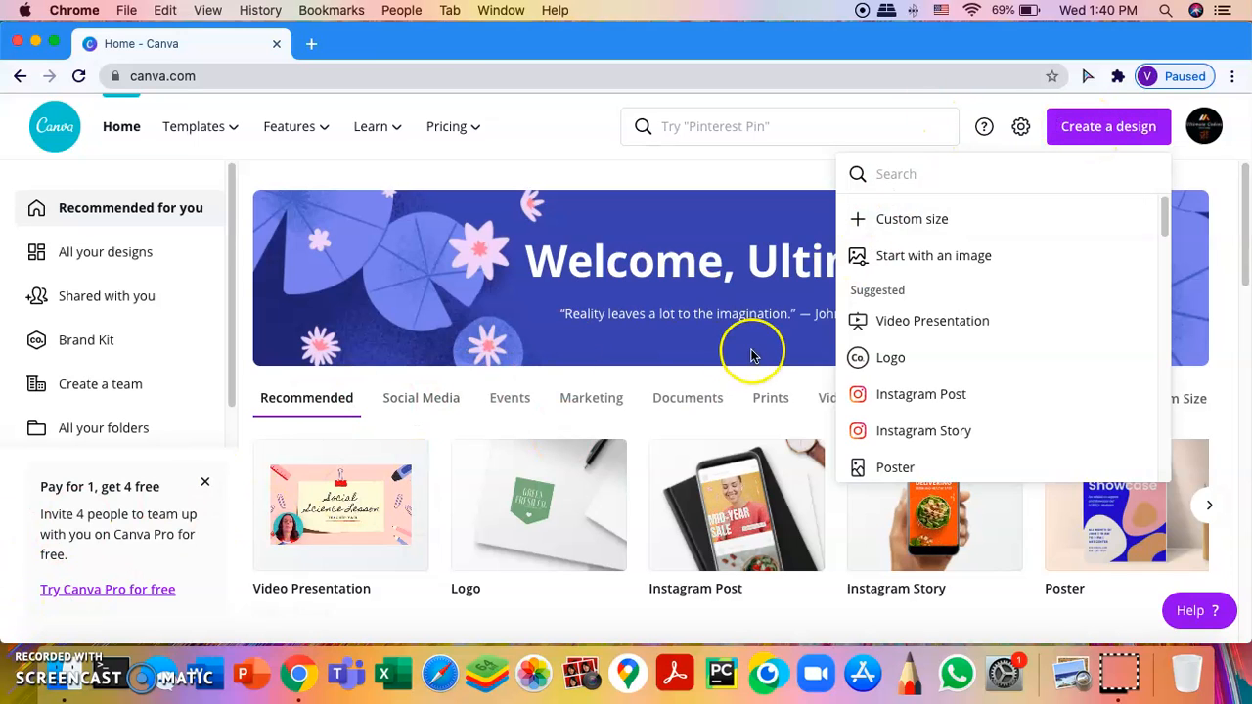
left_click(962, 172)
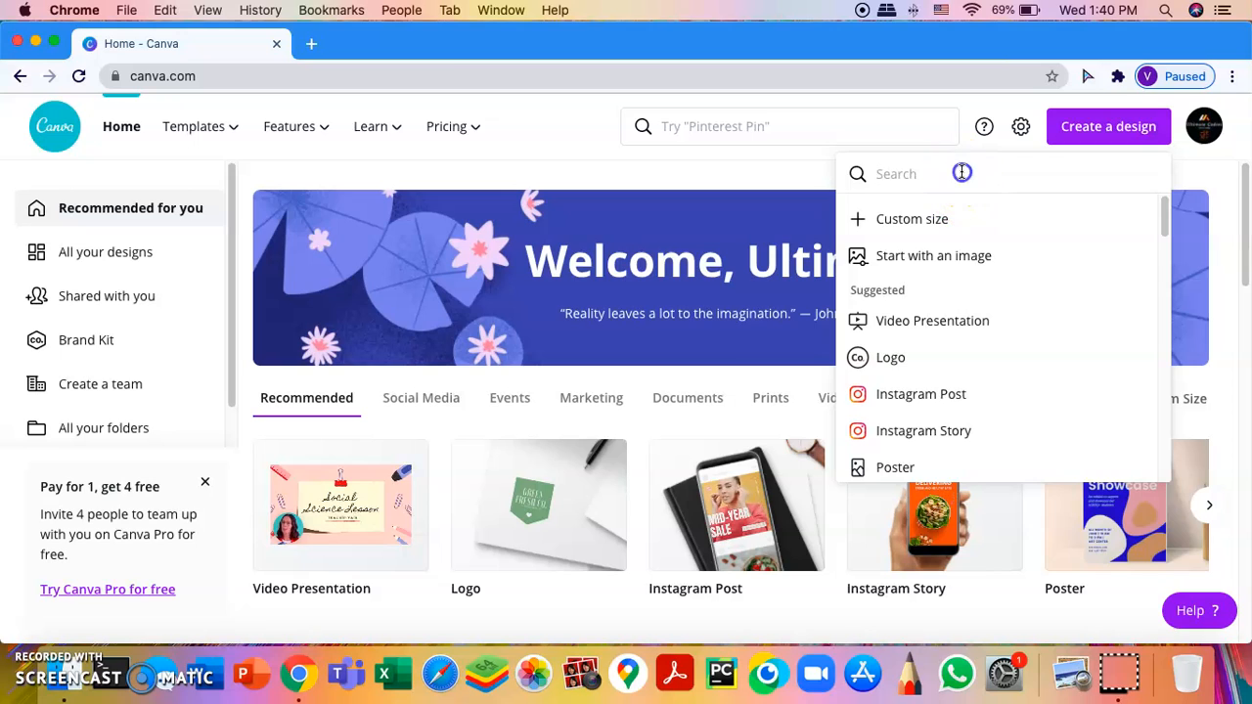
type("youtube thumbnail")
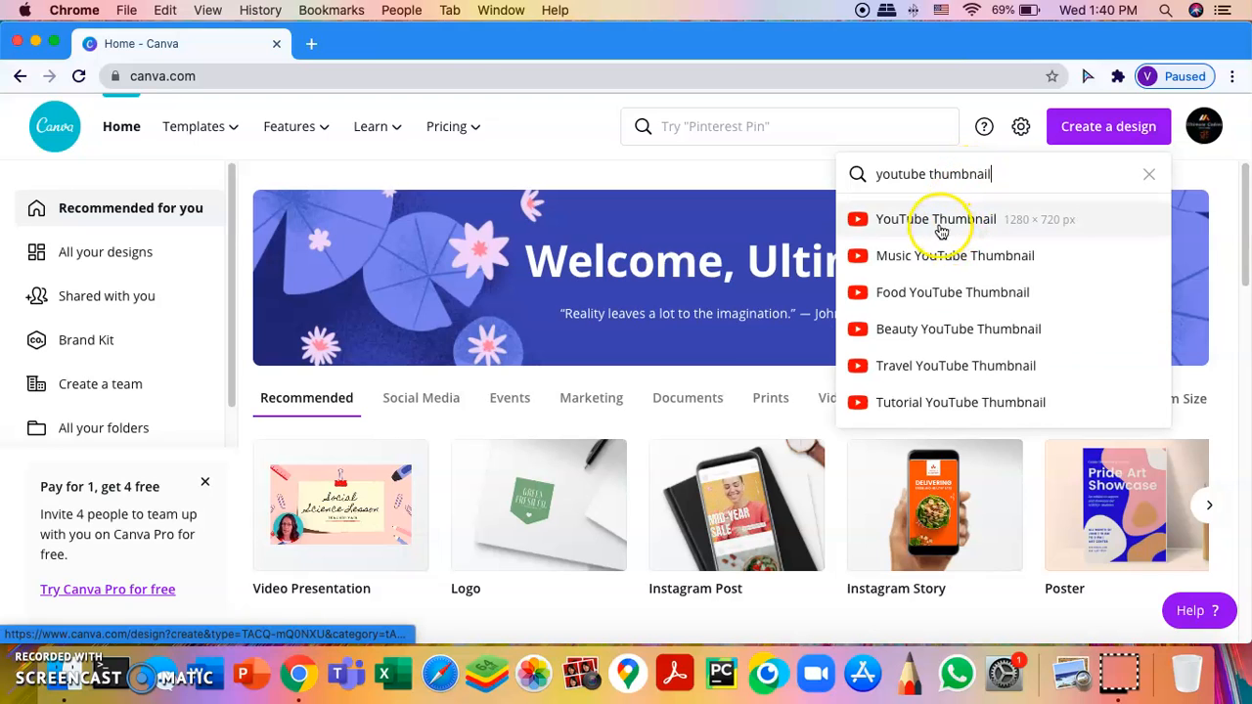
left_click(952, 224)
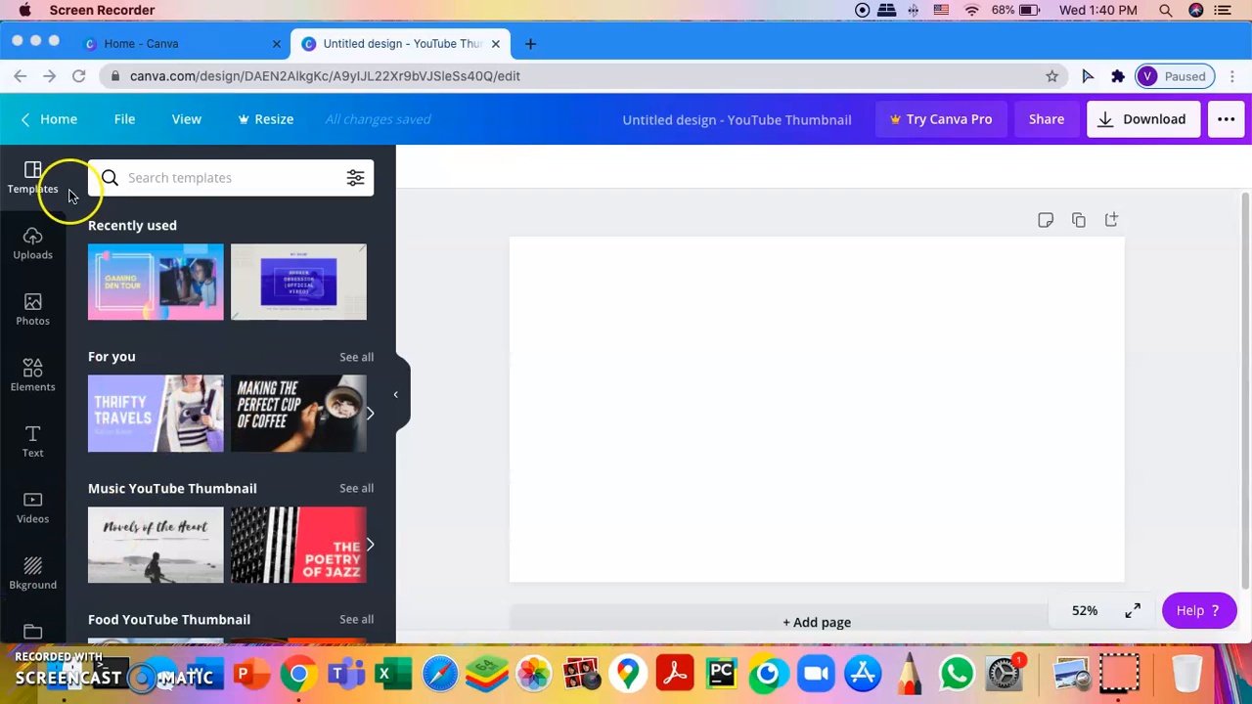
Step: Browse the Templates panel, previewing and then closing the Blue and Ivory template set
left_click(171, 178)
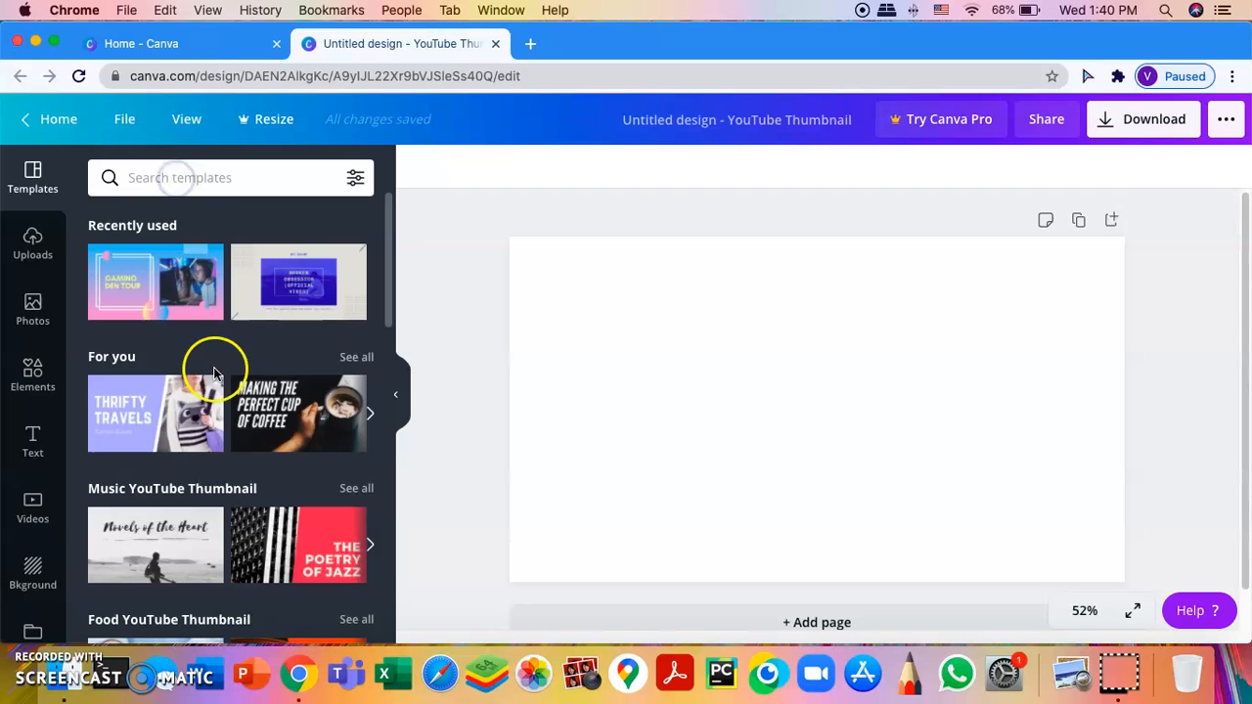
scroll(215, 372, "down", 9)
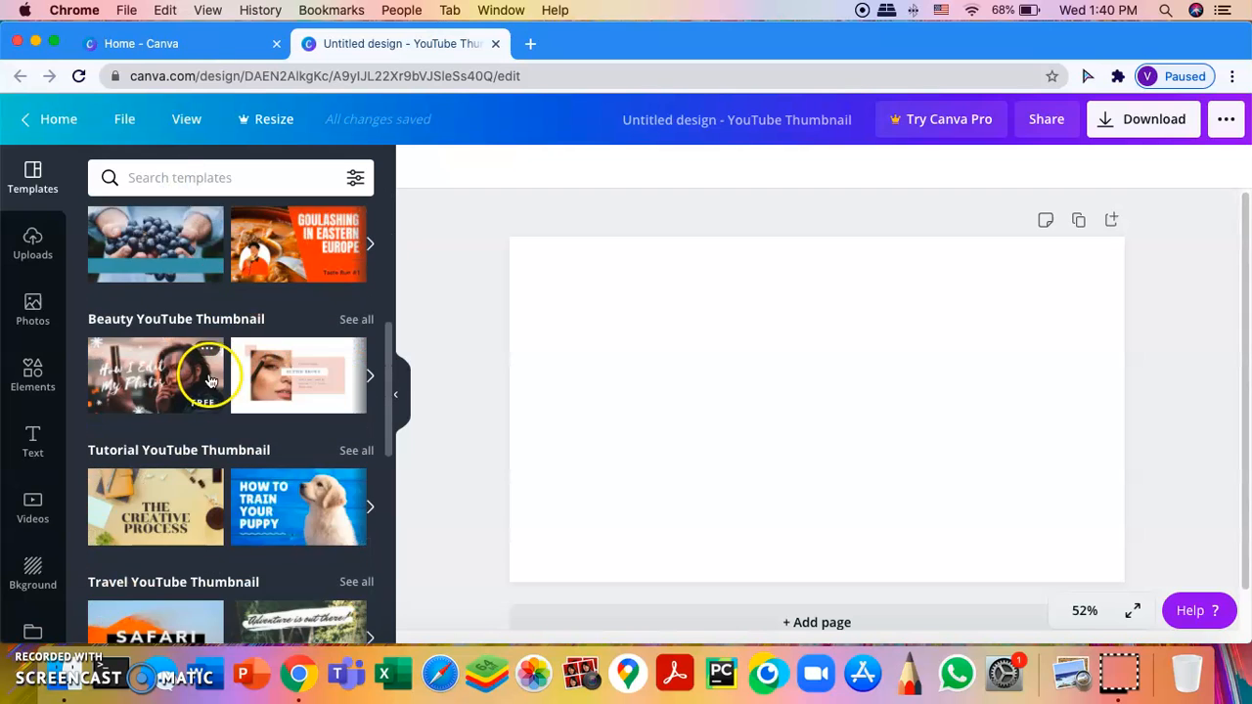
scroll(209, 381, "up", 10)
left_click(272, 296)
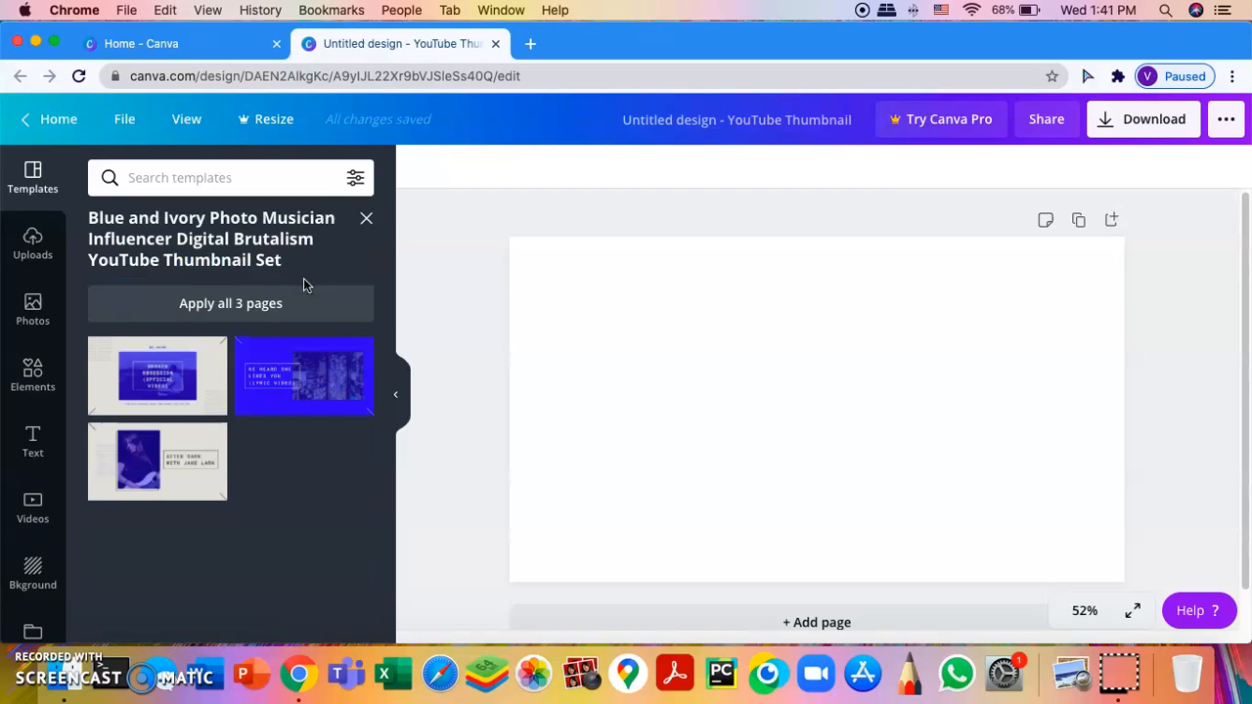
left_click(364, 219)
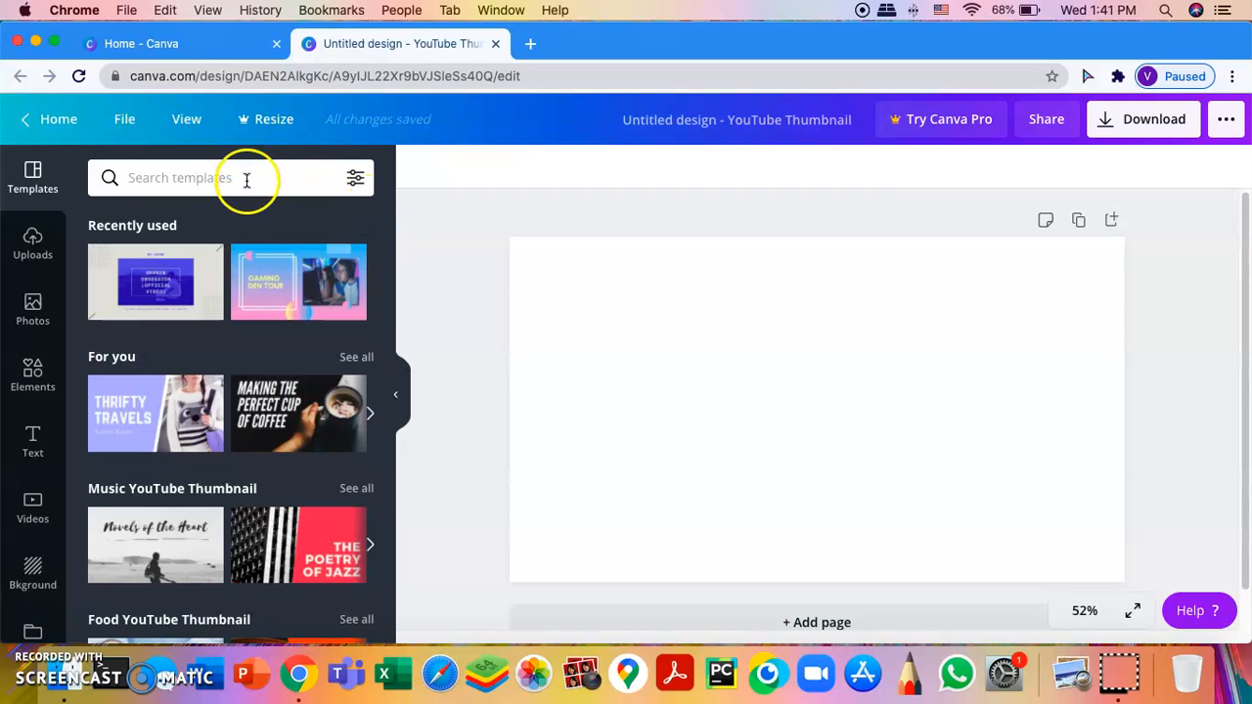
Step: Rerun the 'computer' template search and apply the Blue and Pink Circle Games Gaming Den Tour page
left_click(244, 179)
type("l")
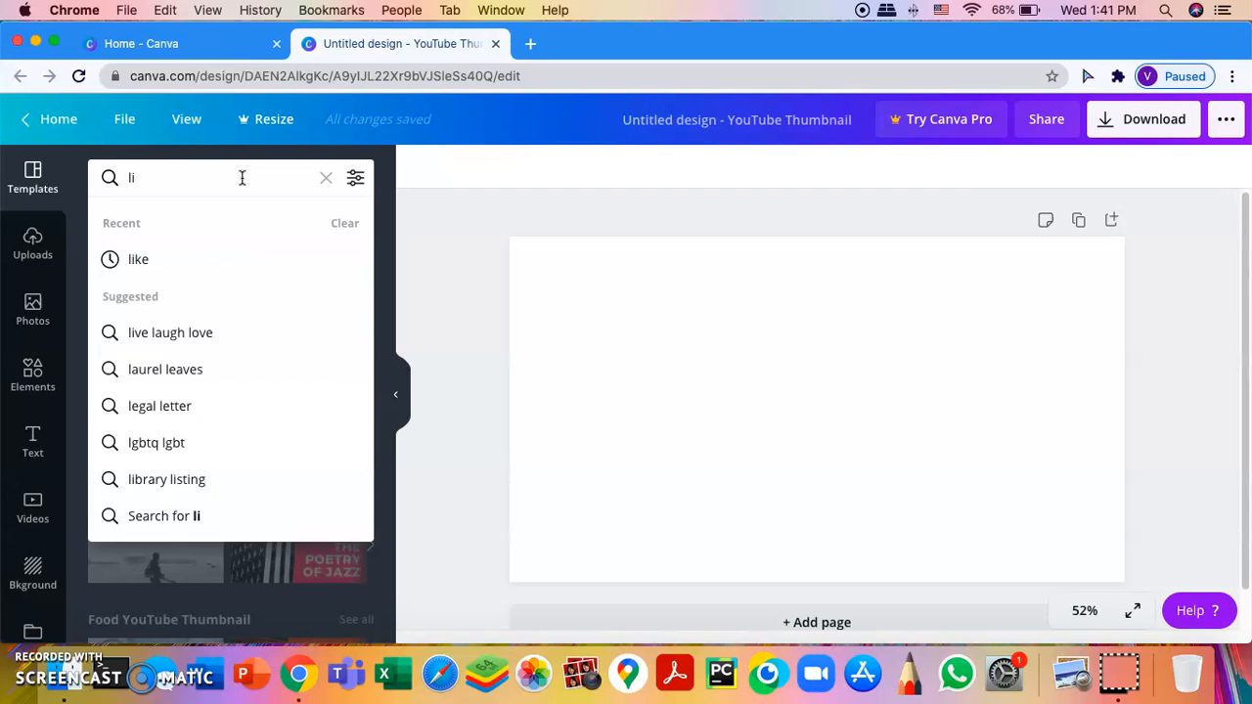
key("BackSpace")
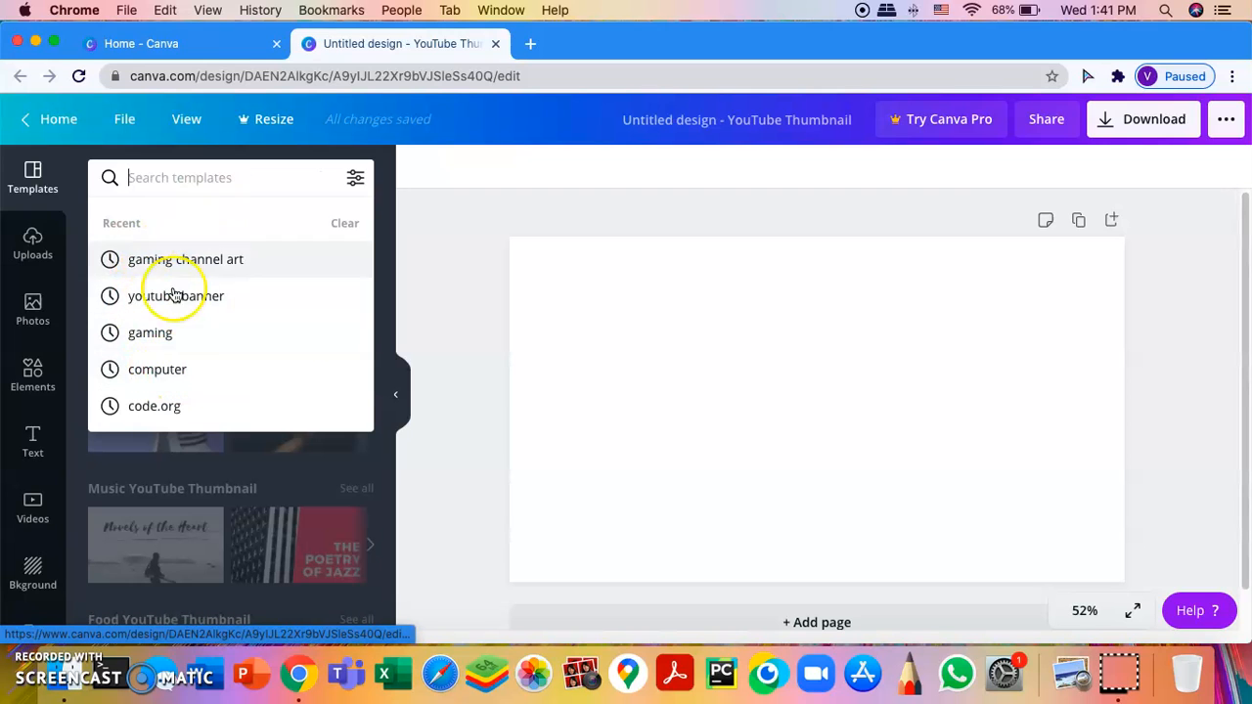
left_click(186, 369)
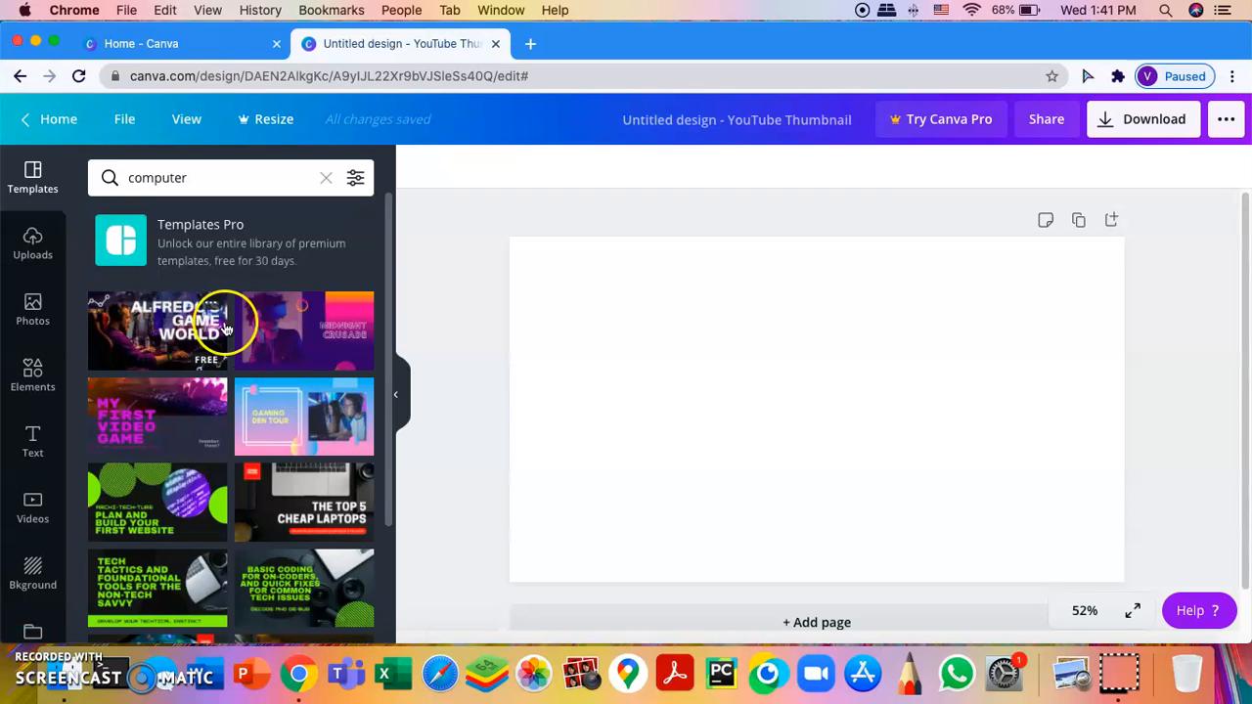
left_click(278, 406)
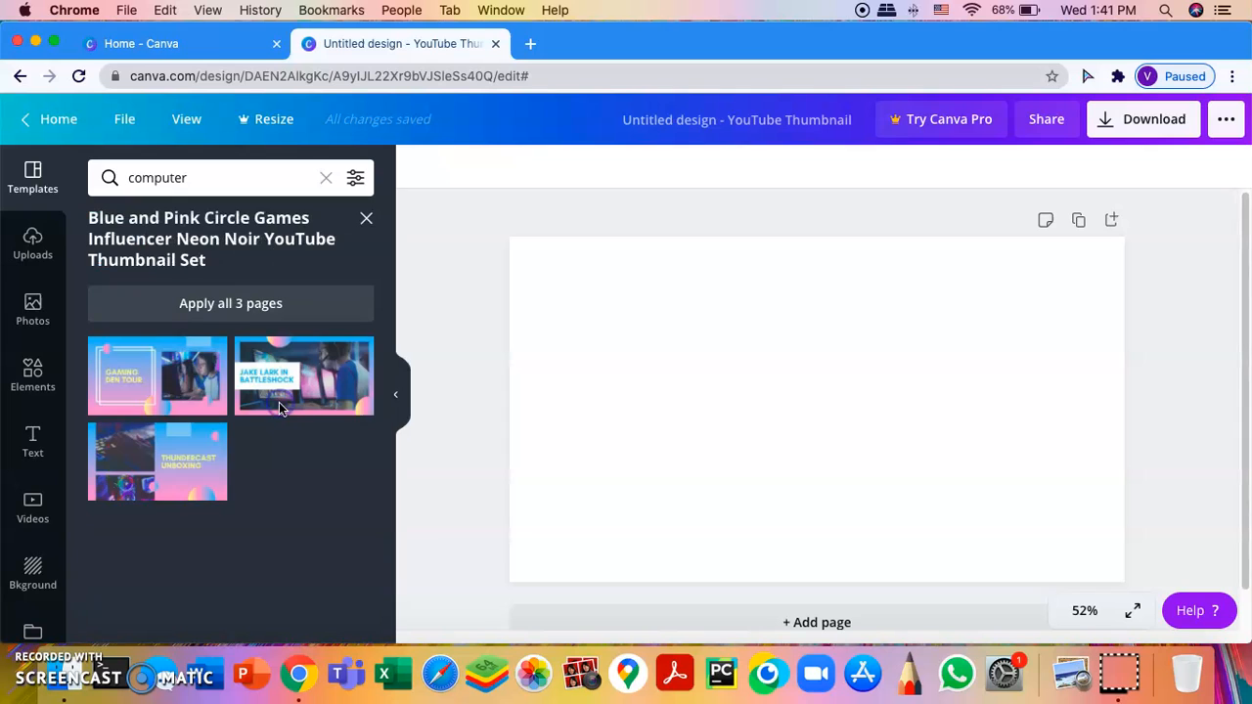
left_click(168, 361)
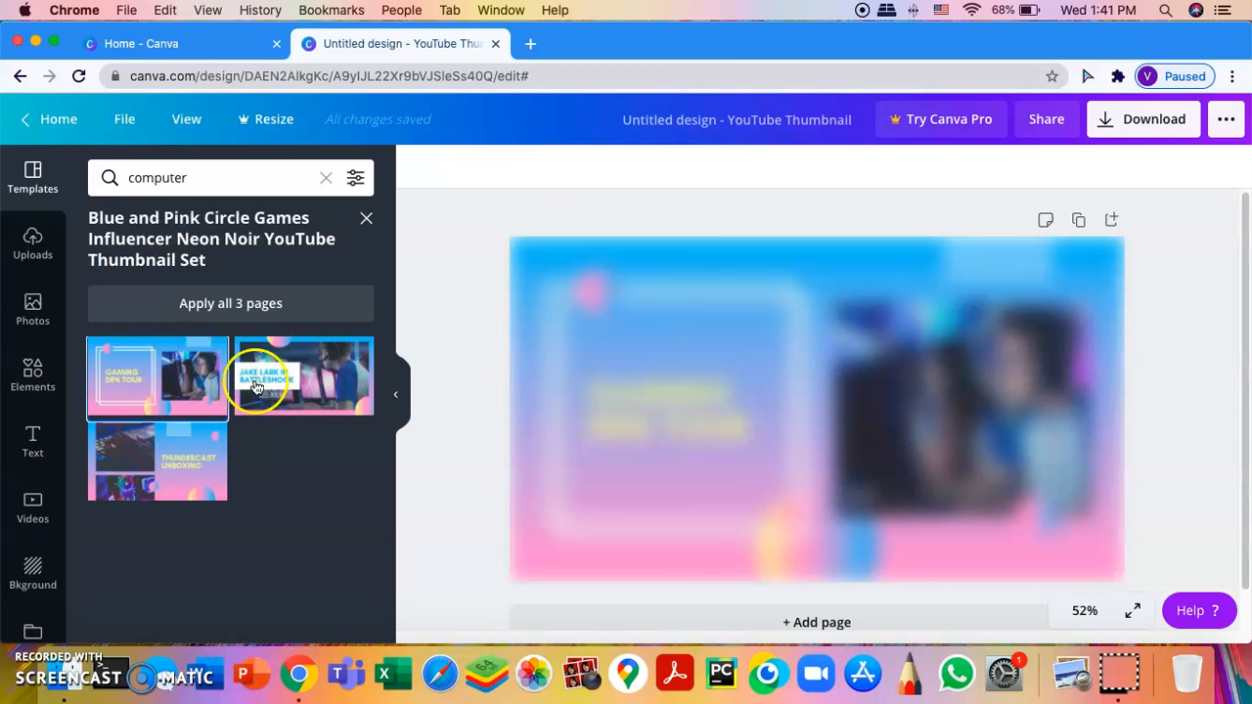
left_click(593, 391)
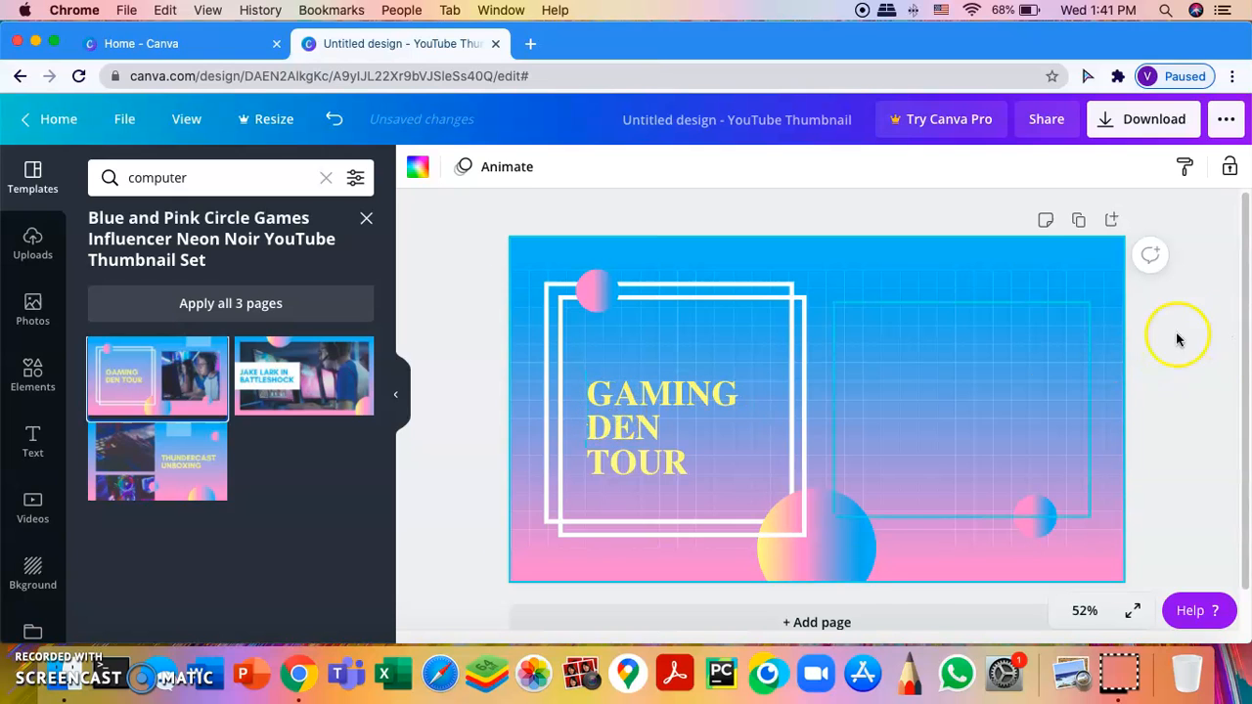
Step: Delete the gaming photo and retype the title as MAKING CALCULATOR IN CODE
left_click(1011, 420)
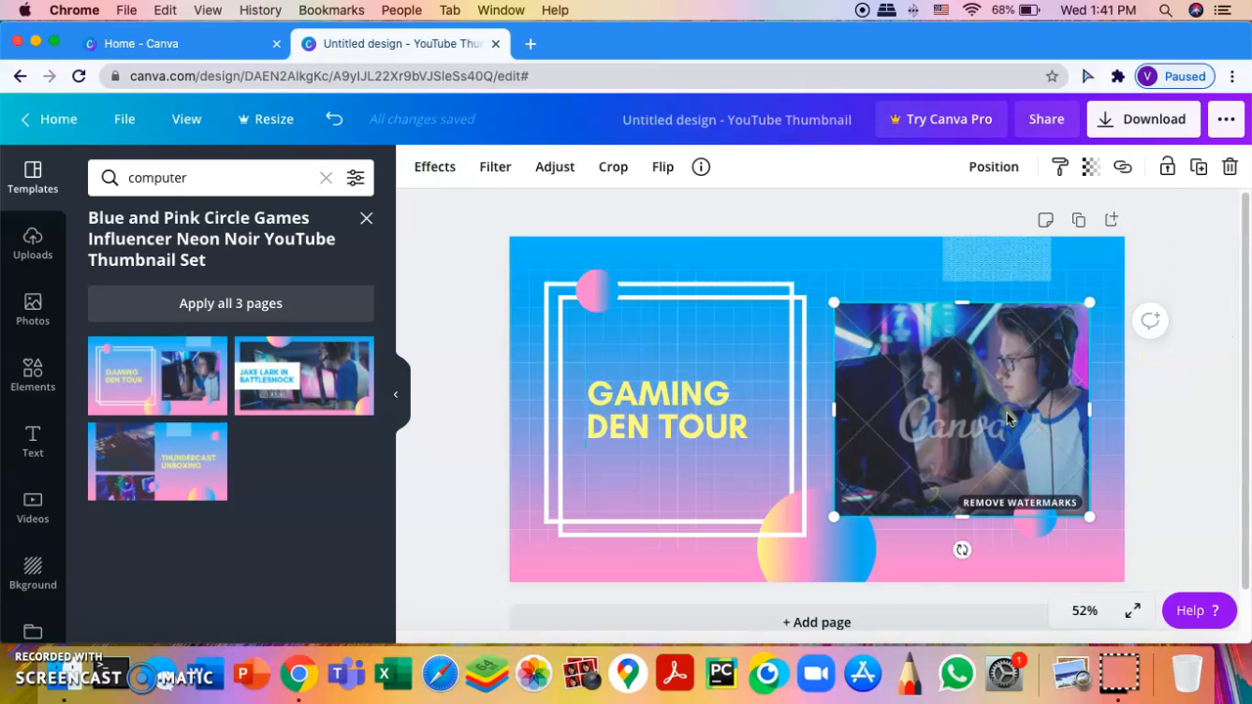
key("BackSpace")
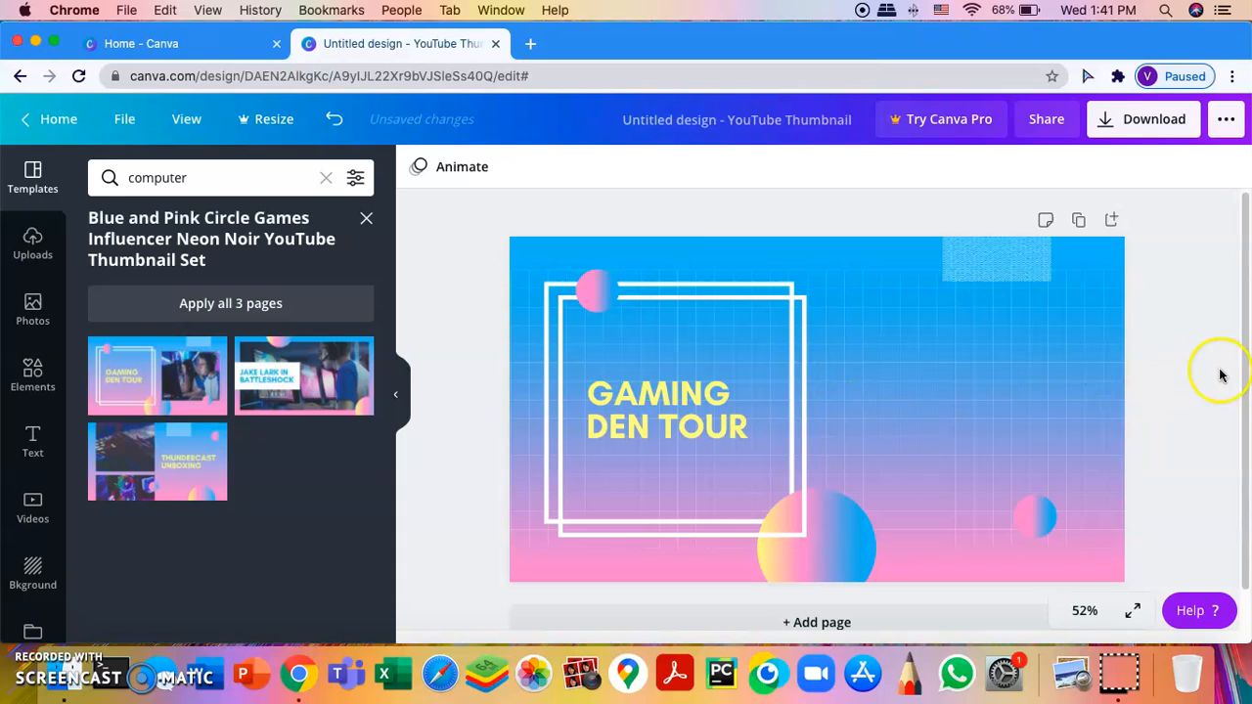
left_click(697, 426)
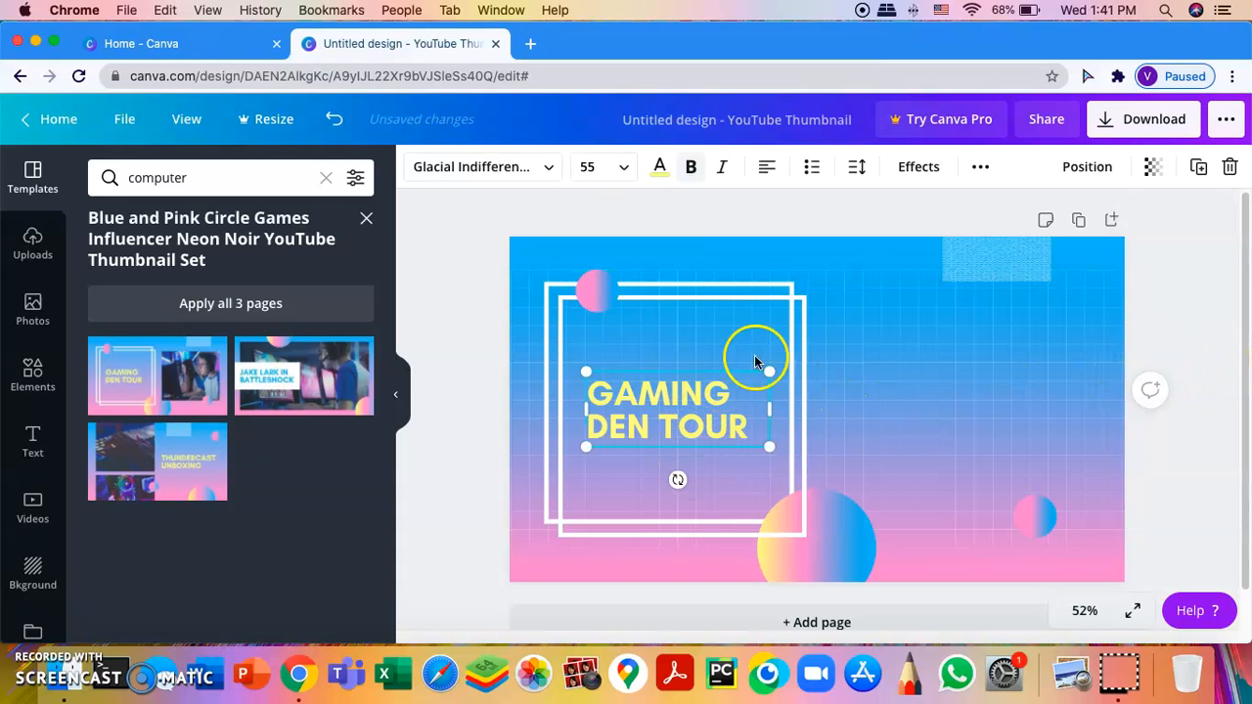
left_click(742, 429)
key("BackSpace")
key("BackSpace")
key("BackSpace")
key("BackSpace")
key("BackSpace")
key("BackSpace")
key("BackSpace")
key("BackSpace")
key("BackSpace")
key("BackSpace")
key("BackSpace")
key("BackSpace")
key("BackSpace")
key("BackSpace")
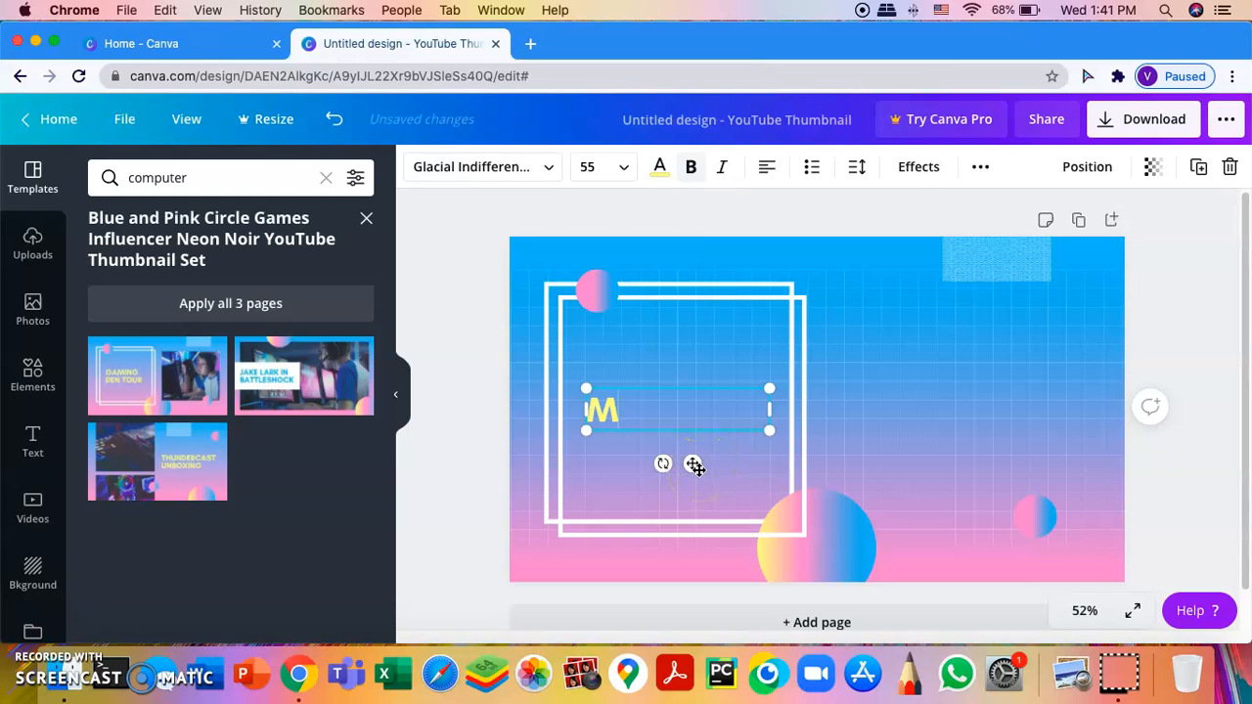
type("ING")
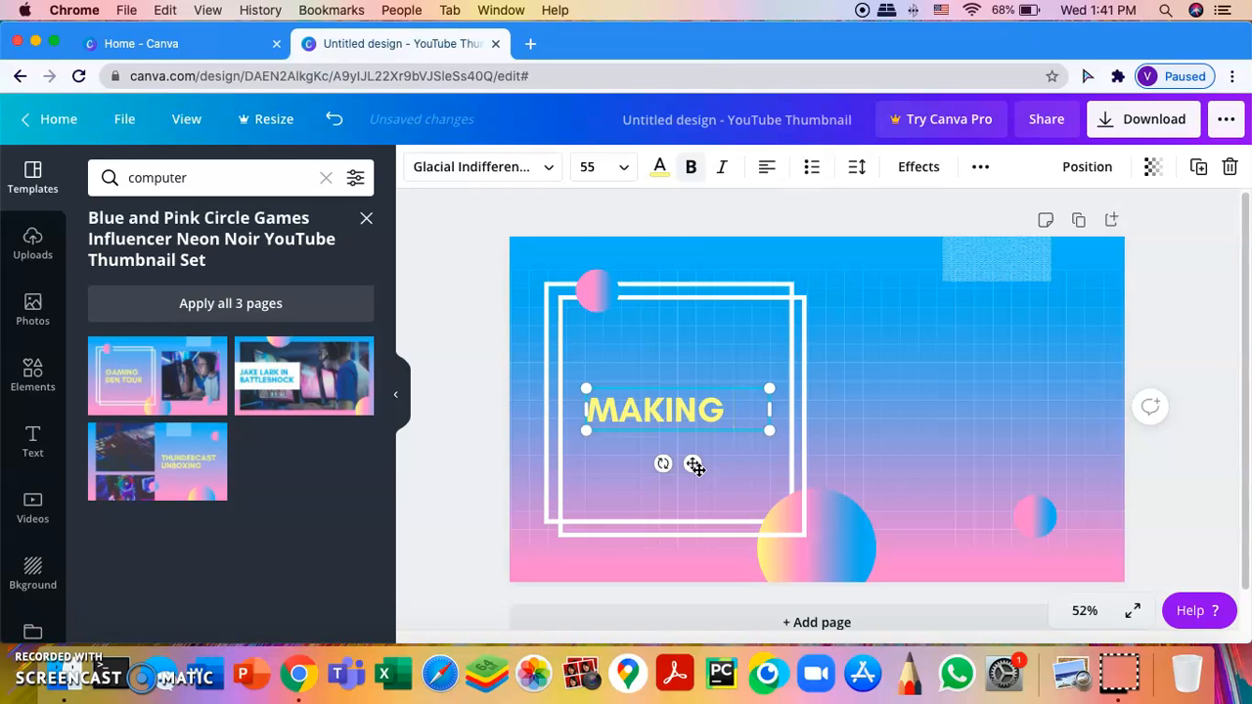
type(" CALCUL")
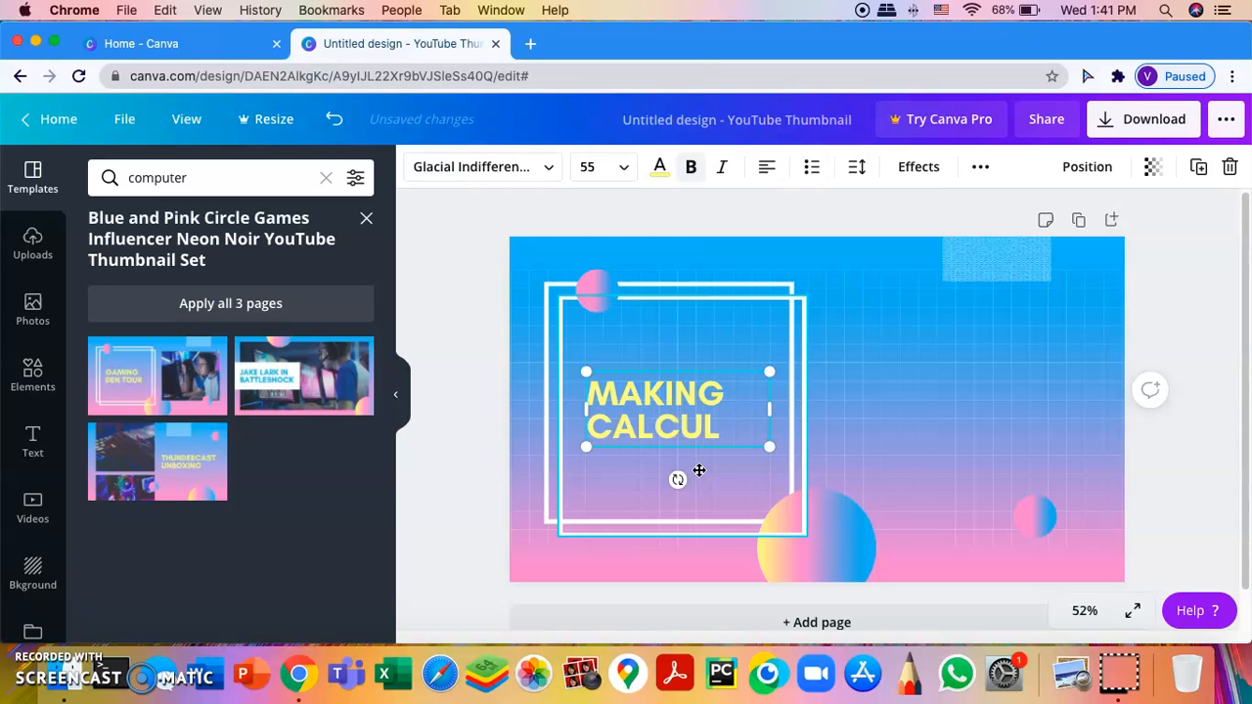
type("ATOR")
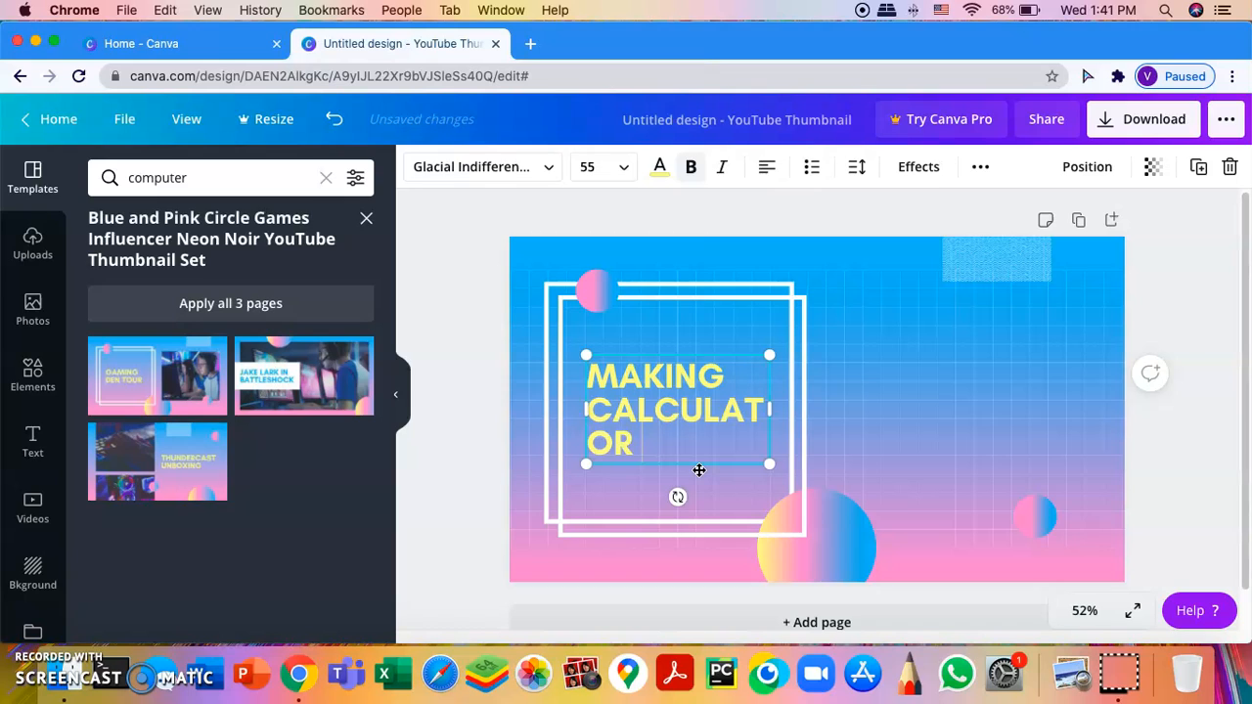
type(" IN CODE.ORG")
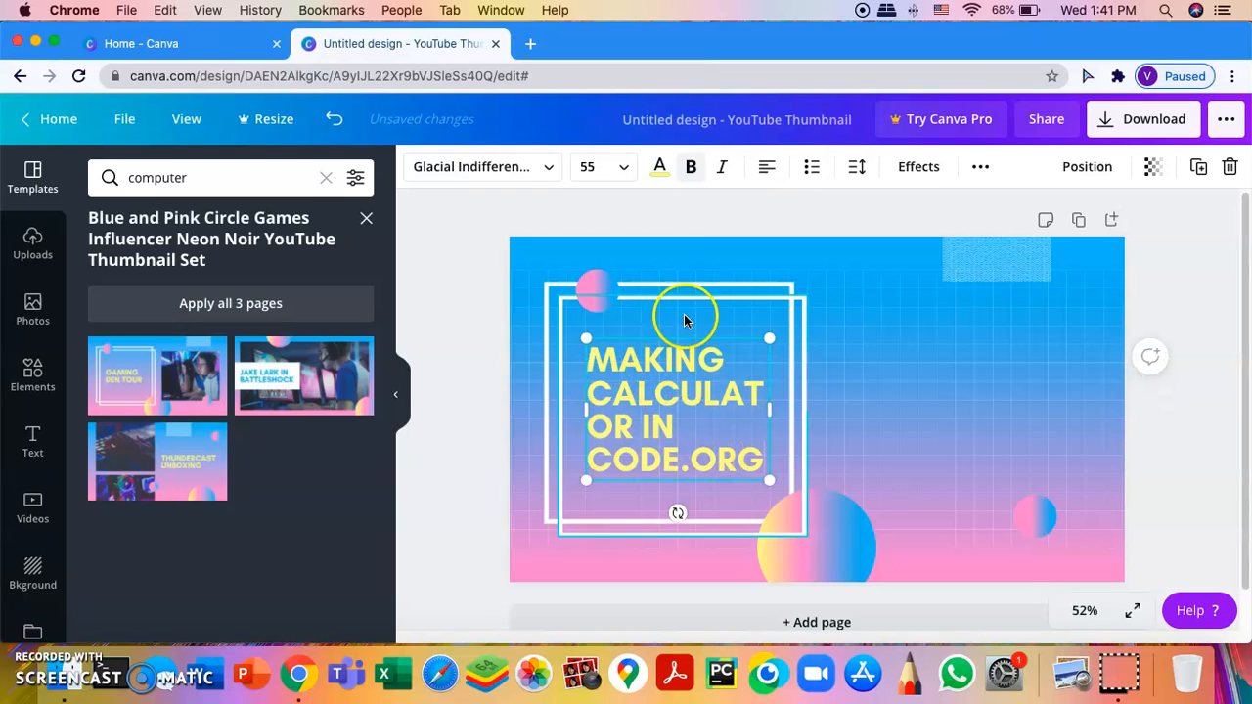
Step: Enlarge the title text to 66.3, then reposition and widen its box in the frame
left_click_drag(773, 481, 813, 515)
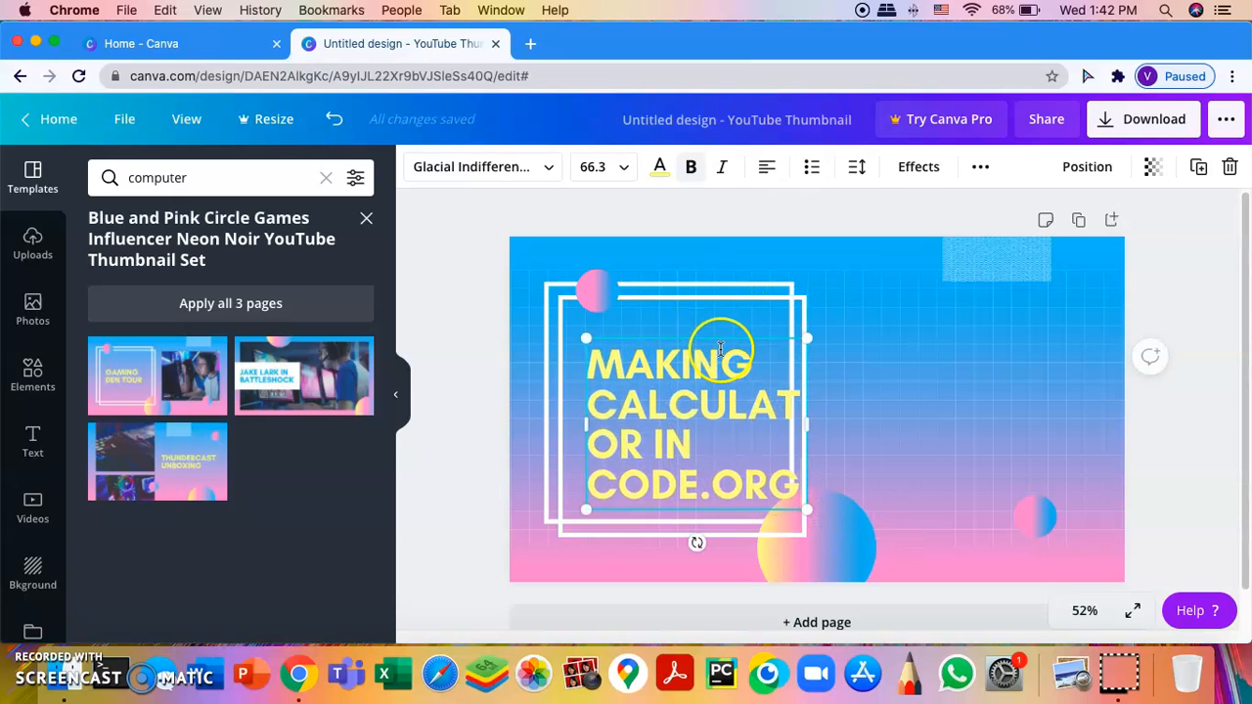
left_click(875, 369)
left_click(768, 359)
left_click_drag(768, 341, 741, 326)
left_click_drag(778, 406, 793, 406)
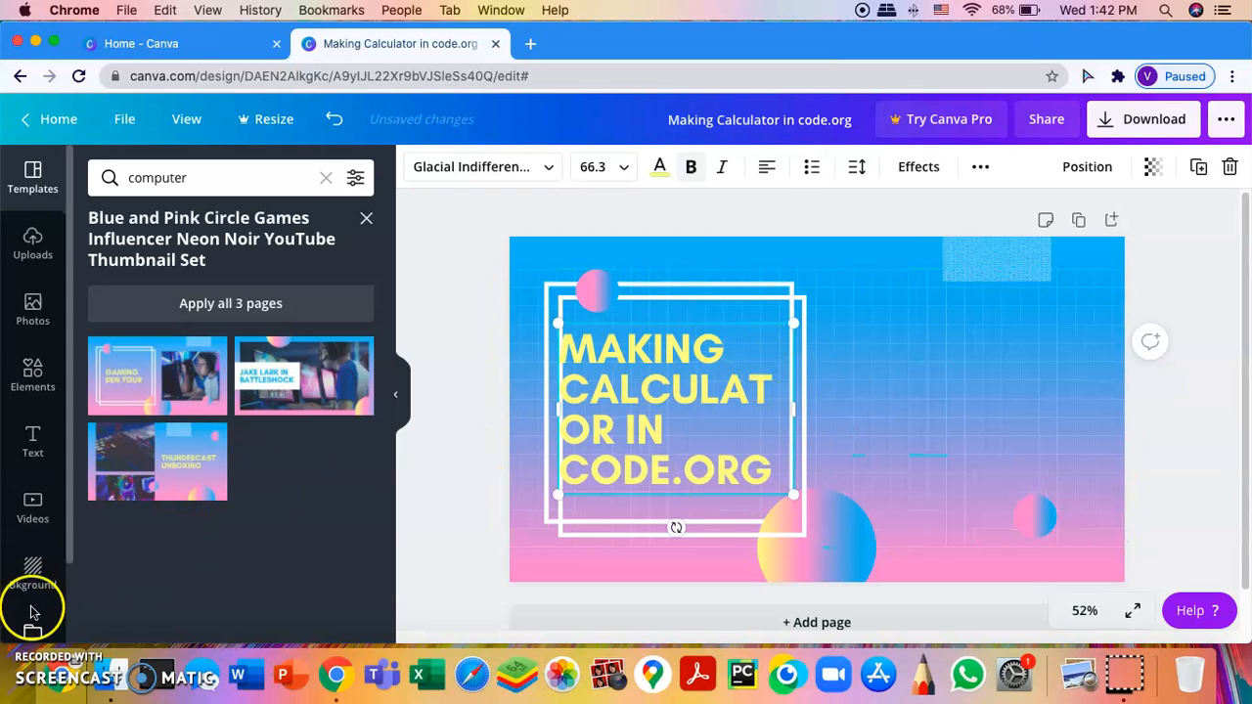
left_click(758, 328)
mouse_move(758, 328)
left_mouse_down()
mouse_move(785, 361)
mouse_move(753, 336)
mouse_move(759, 307)
left_mouse_up()
mouse_move(796, 475)
left_mouse_down()
mouse_move(802, 486)
mouse_move(783, 470)
left_mouse_up()
Step: Move the title down inside the frame and delete the trailing 'IN CODE.ORG' words
left_click(673, 473)
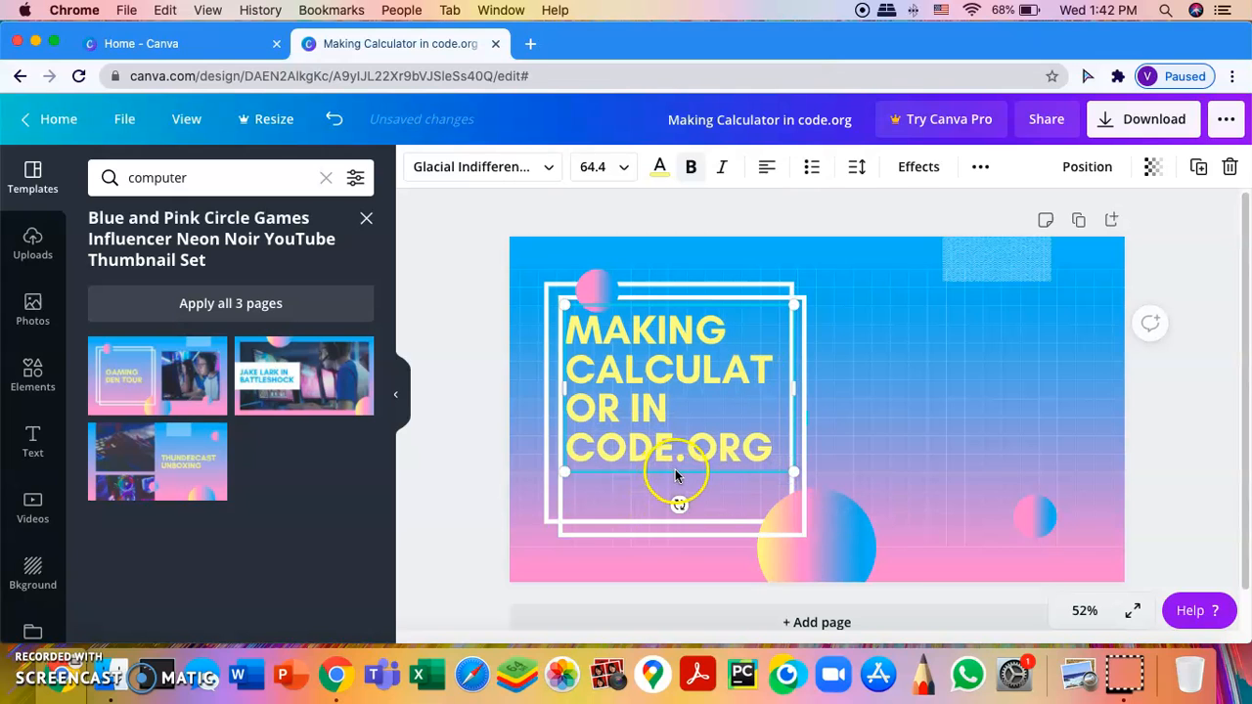
left_click(714, 451)
left_click_drag(769, 397, 776, 422)
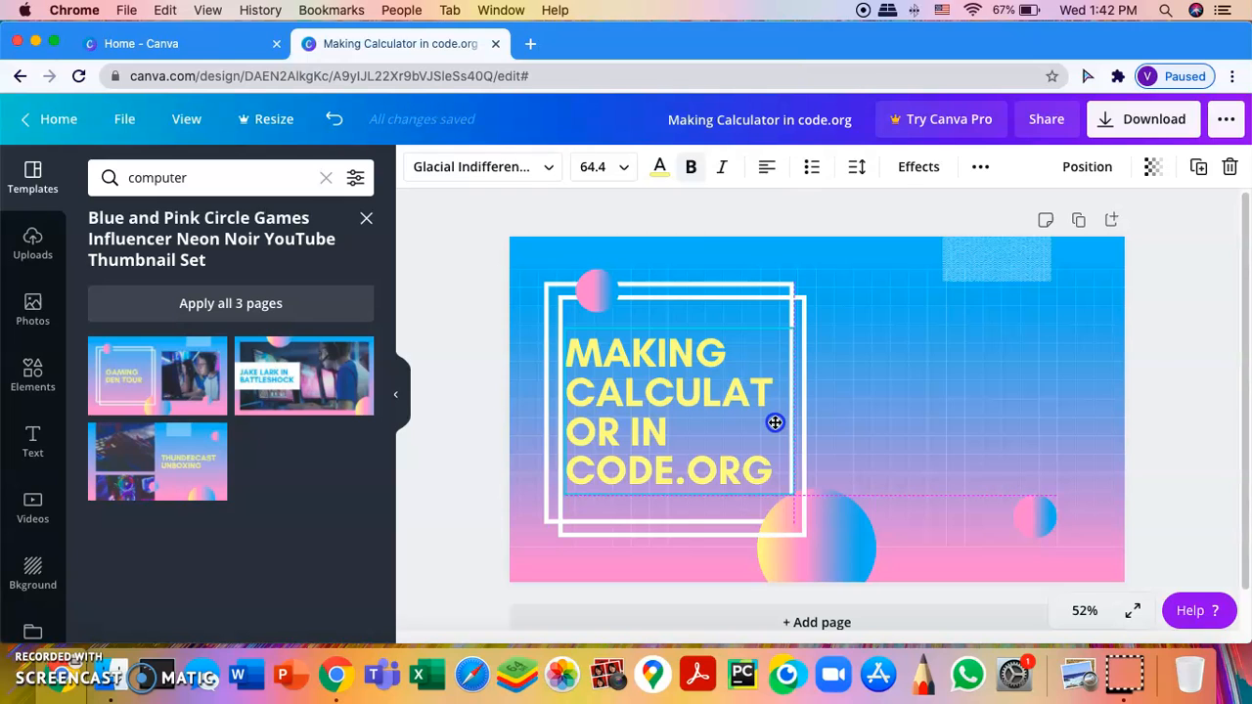
left_click_drag(775, 422, 774, 423)
left_click(773, 474)
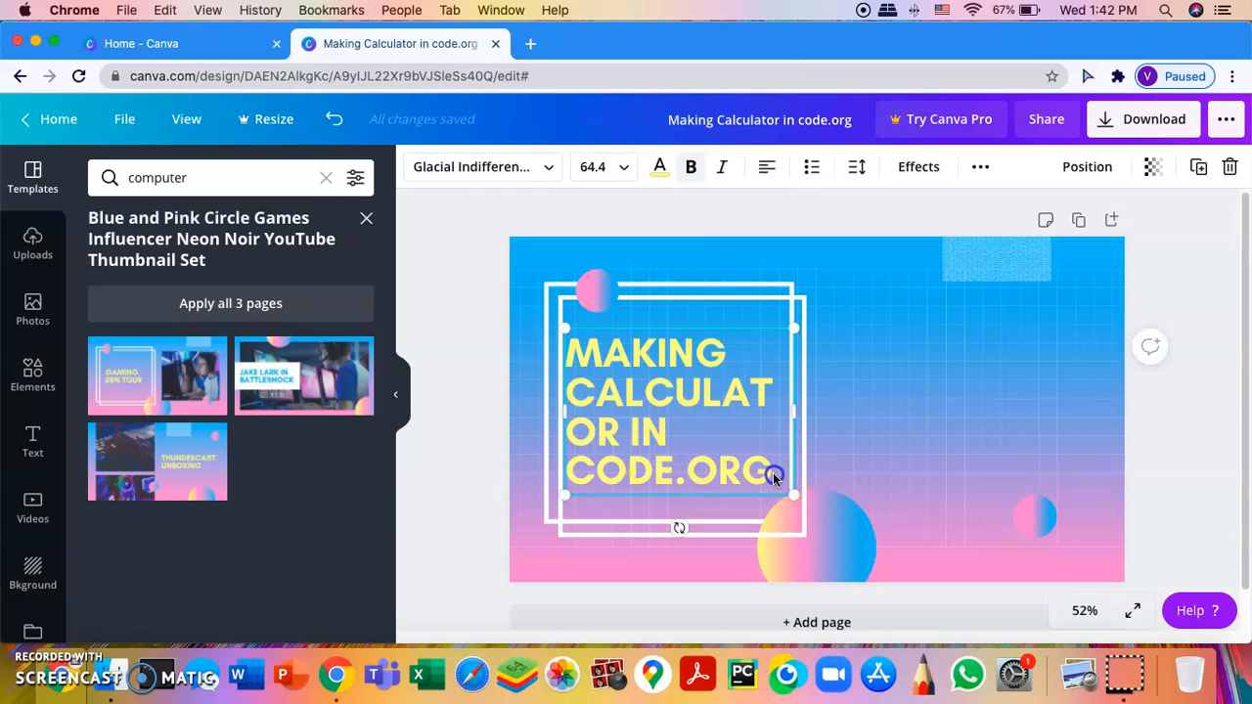
key("BackSpace")
key("BackSpace")
key("BackSpace")
key("BackSpace")
key("BackSpace")
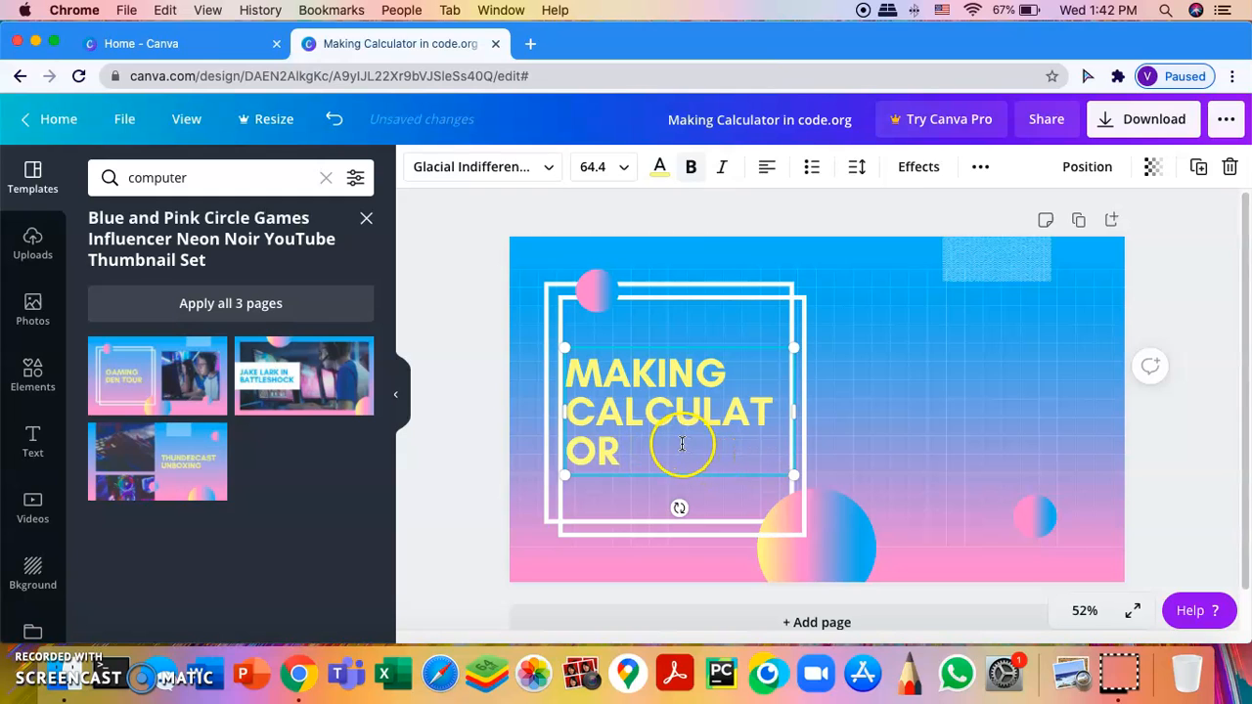
Step: Resize the MAKING CALCULATOR box so CALCULATOR fits one line, then move it near the frame's top
left_click_drag(798, 477, 941, 485)
left_click_drag(810, 441, 790, 401)
left_click(717, 384)
left_click(695, 370)
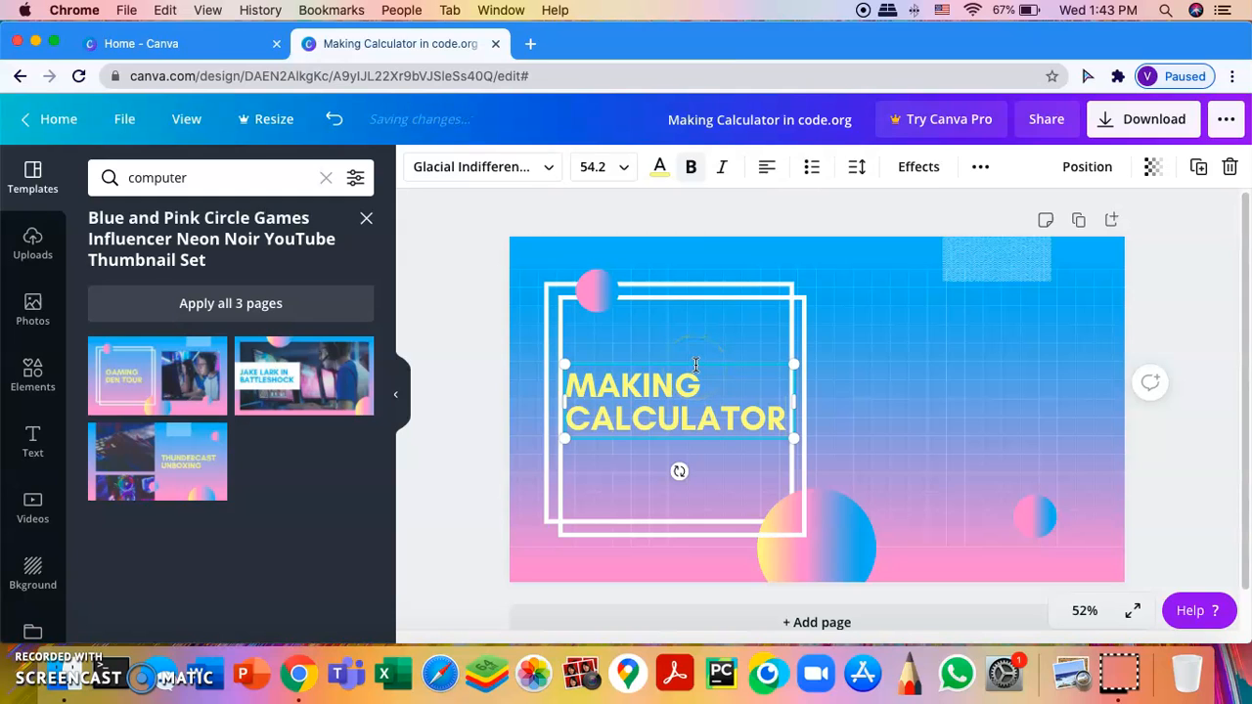
left_click(738, 346)
left_click(733, 375)
left_click(733, 361)
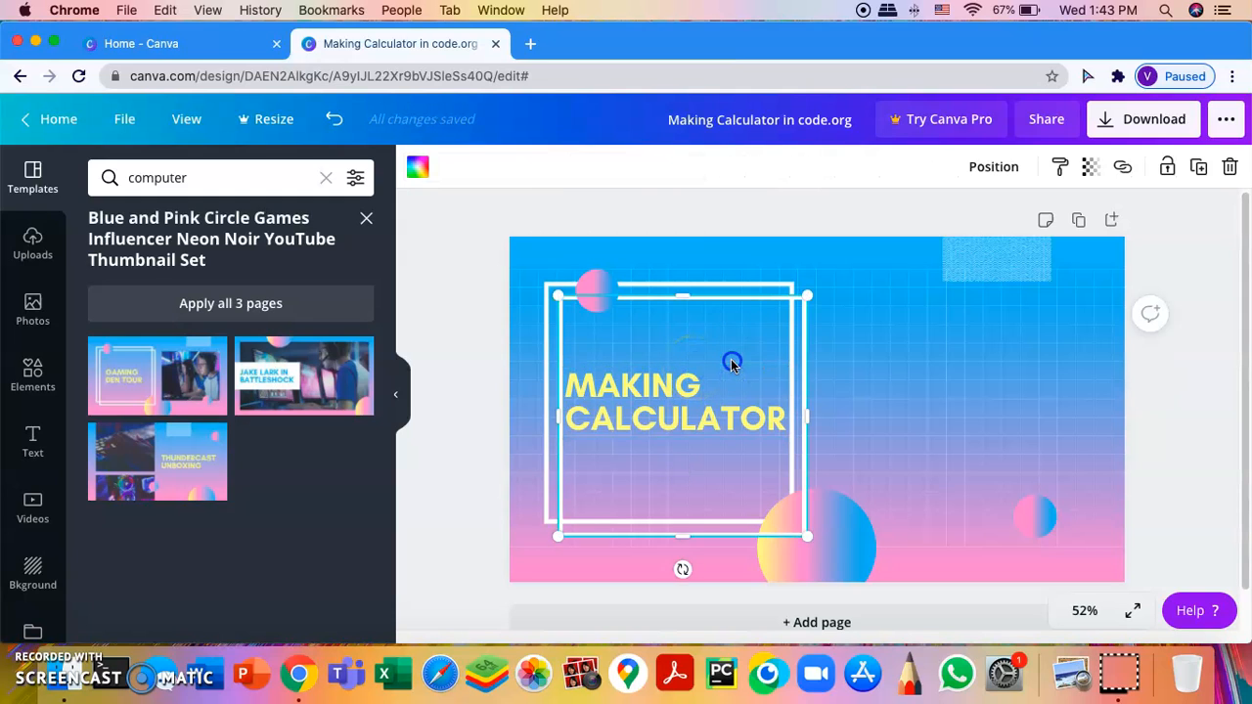
left_click(732, 362)
left_click_drag(726, 357, 724, 310)
left_click(936, 332)
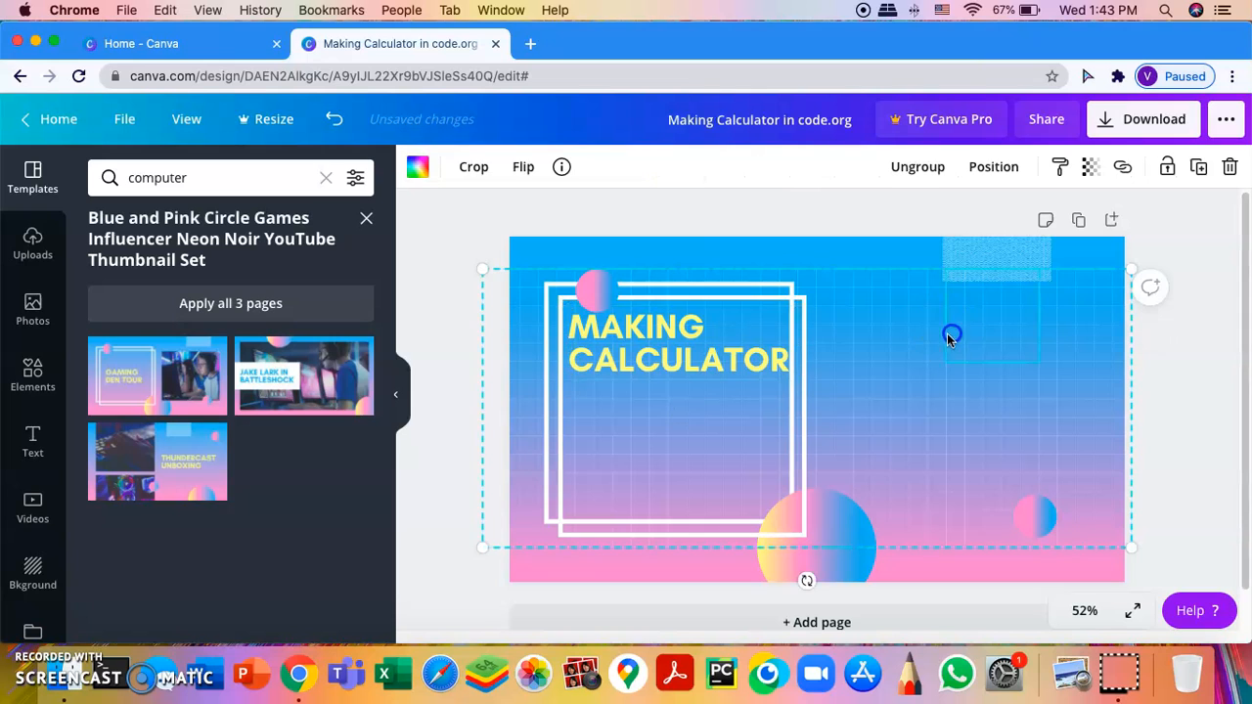
Step: Add the Planet Arcadia text combination, shrink it and replace its text with CODE.ORG
left_click(34, 440)
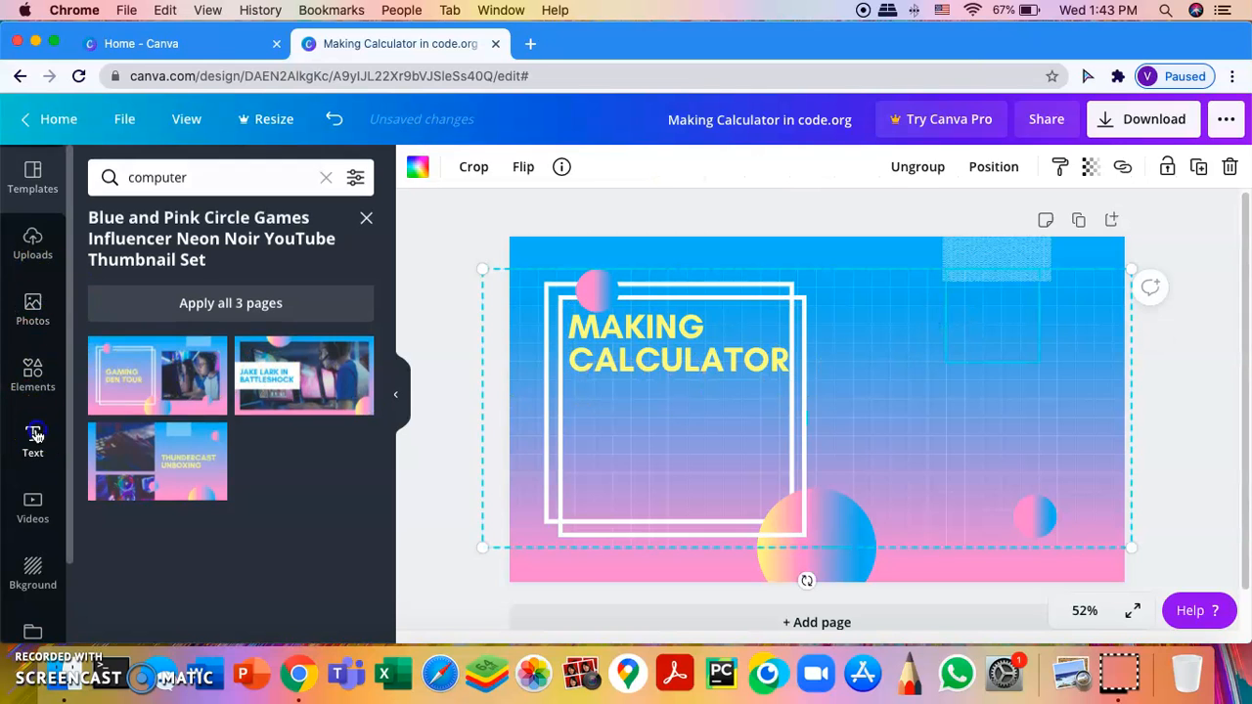
scroll(171, 431, "down", 3)
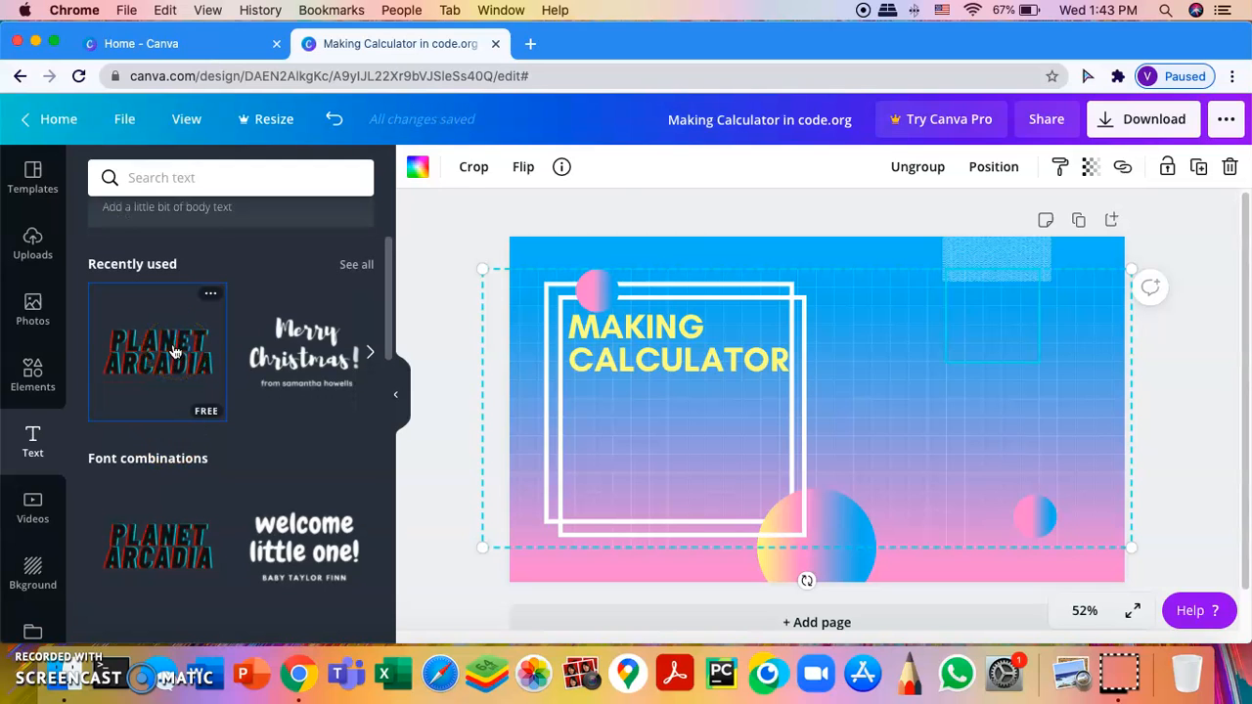
left_click(174, 352)
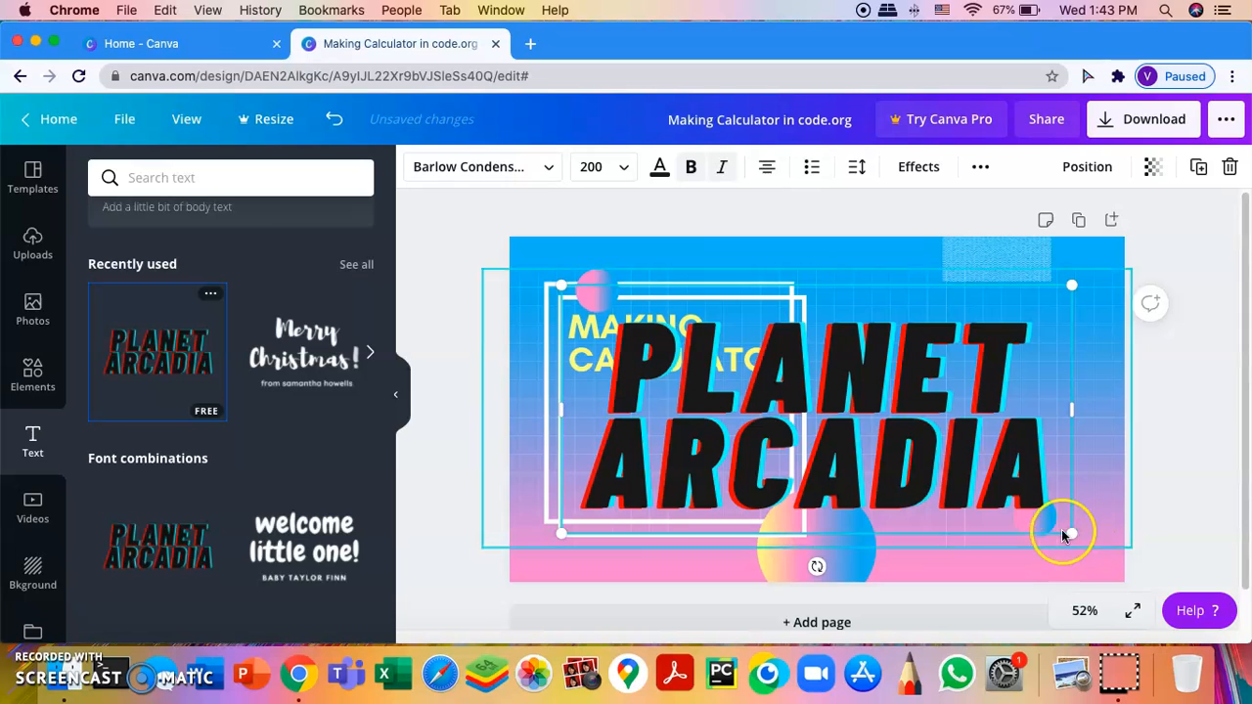
left_click_drag(1070, 529, 650, 416)
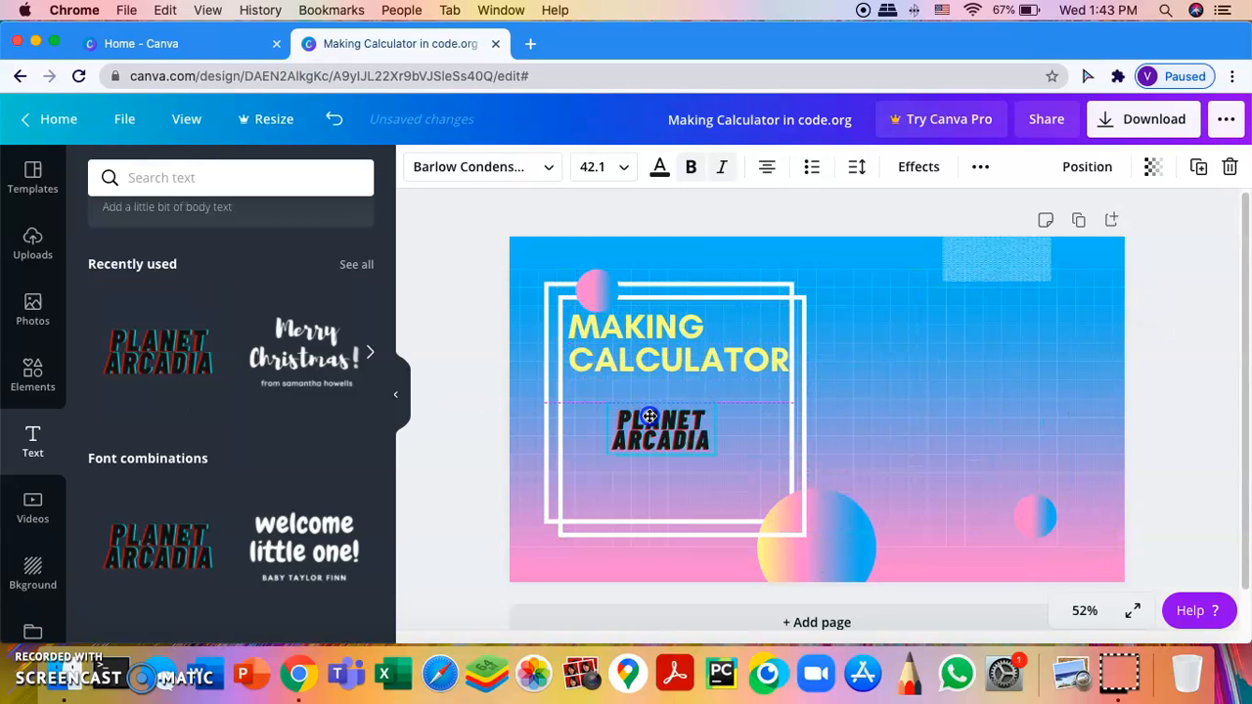
double_click(683, 422)
key("BackSpace")
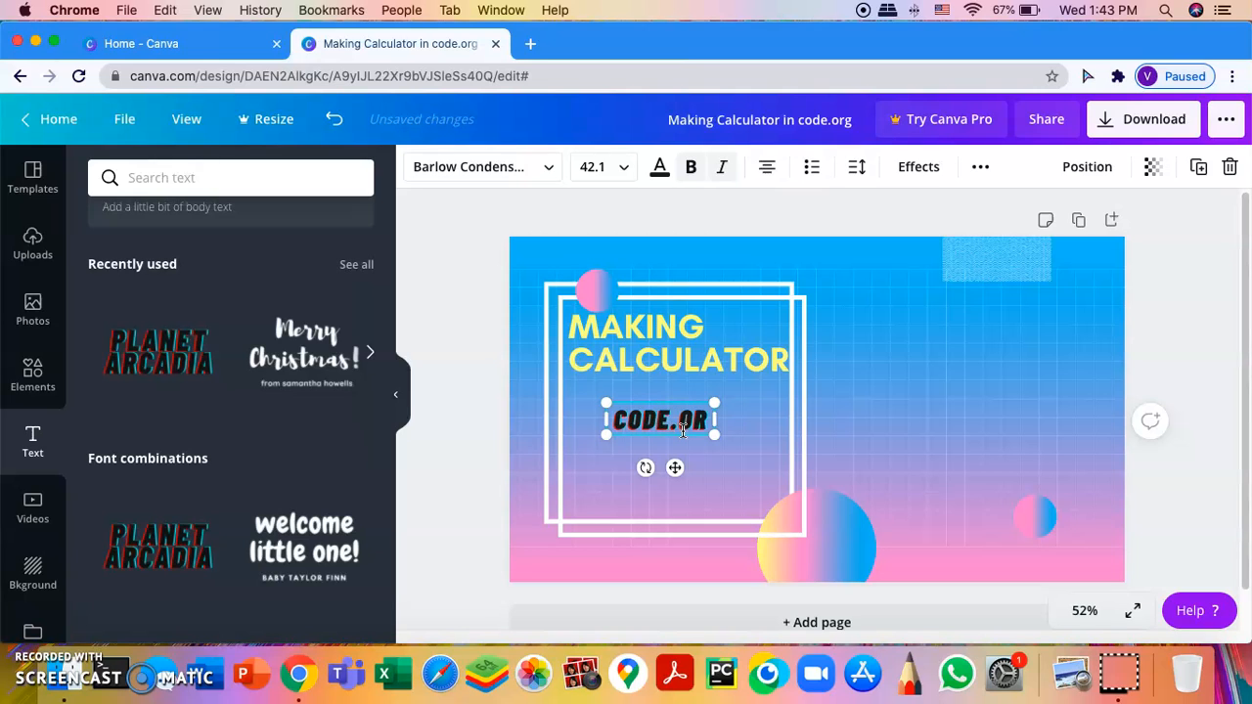
left_click_drag(714, 431, 780, 447)
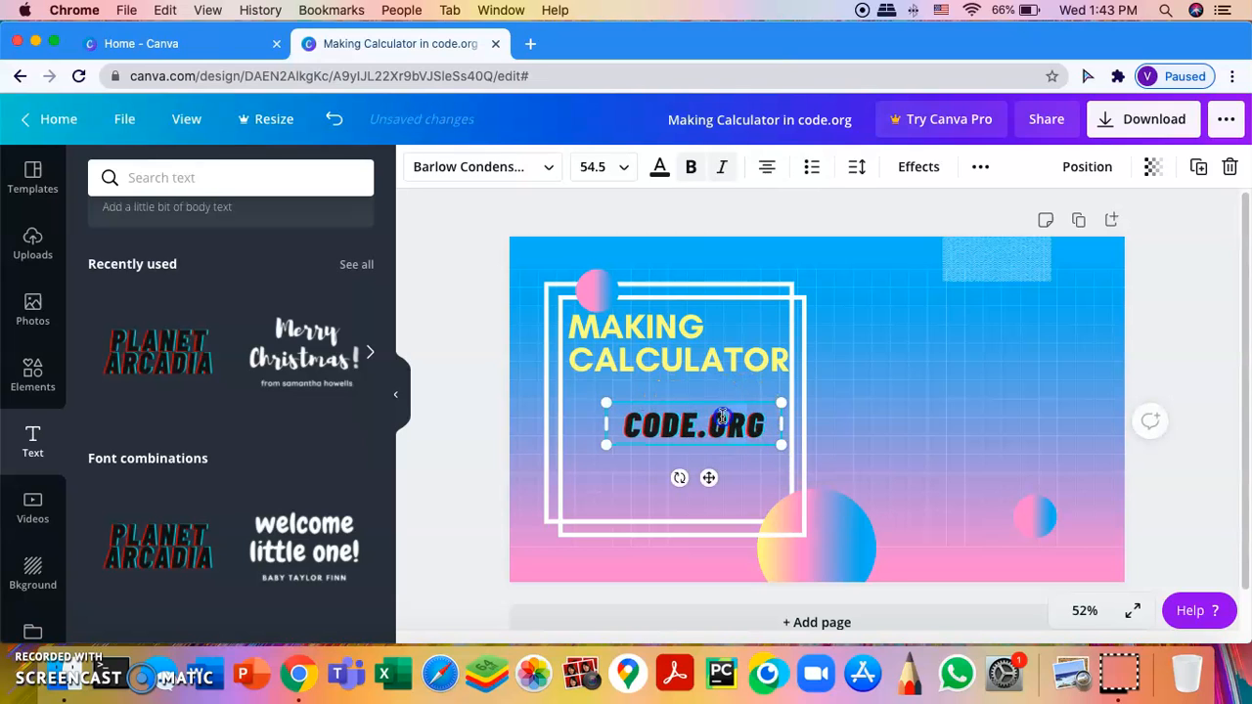
Step: Move CODE.ORG down-left inside the frame and enlarge it
left_click(741, 381)
left_click(734, 431)
left_click_drag(741, 411, 692, 421)
left_click_drag(778, 480, 792, 487)
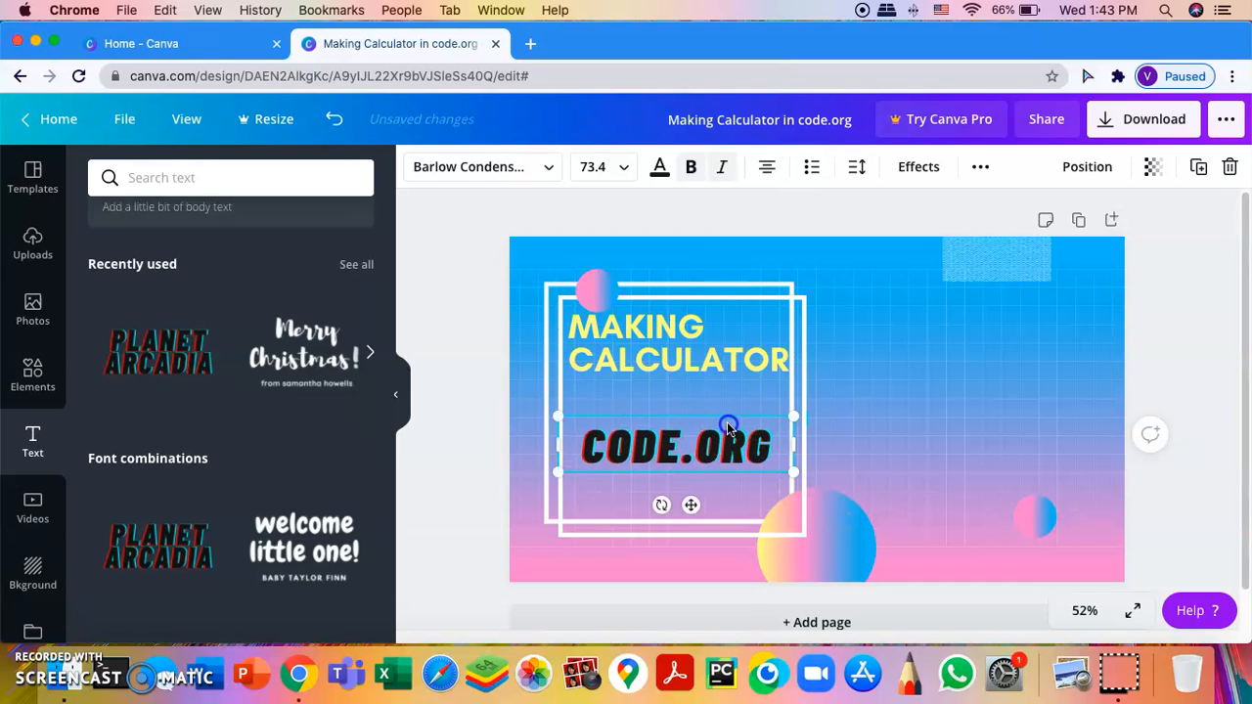
left_click(27, 598)
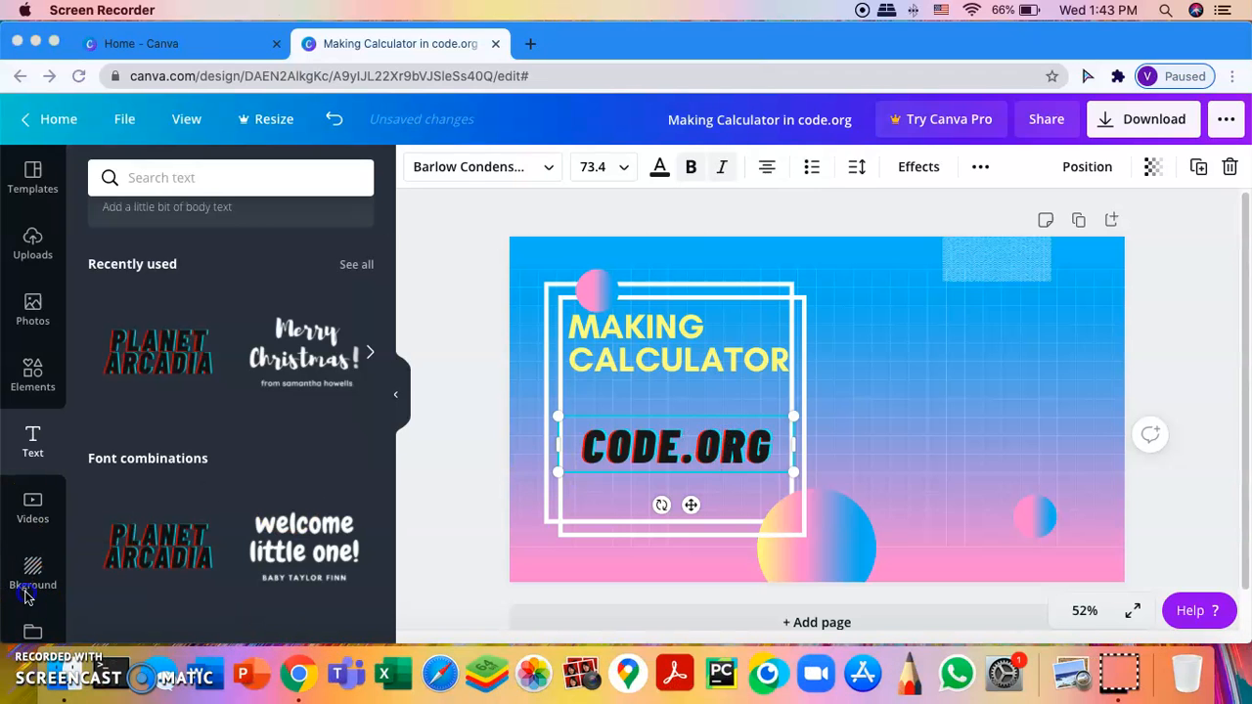
left_click(715, 416)
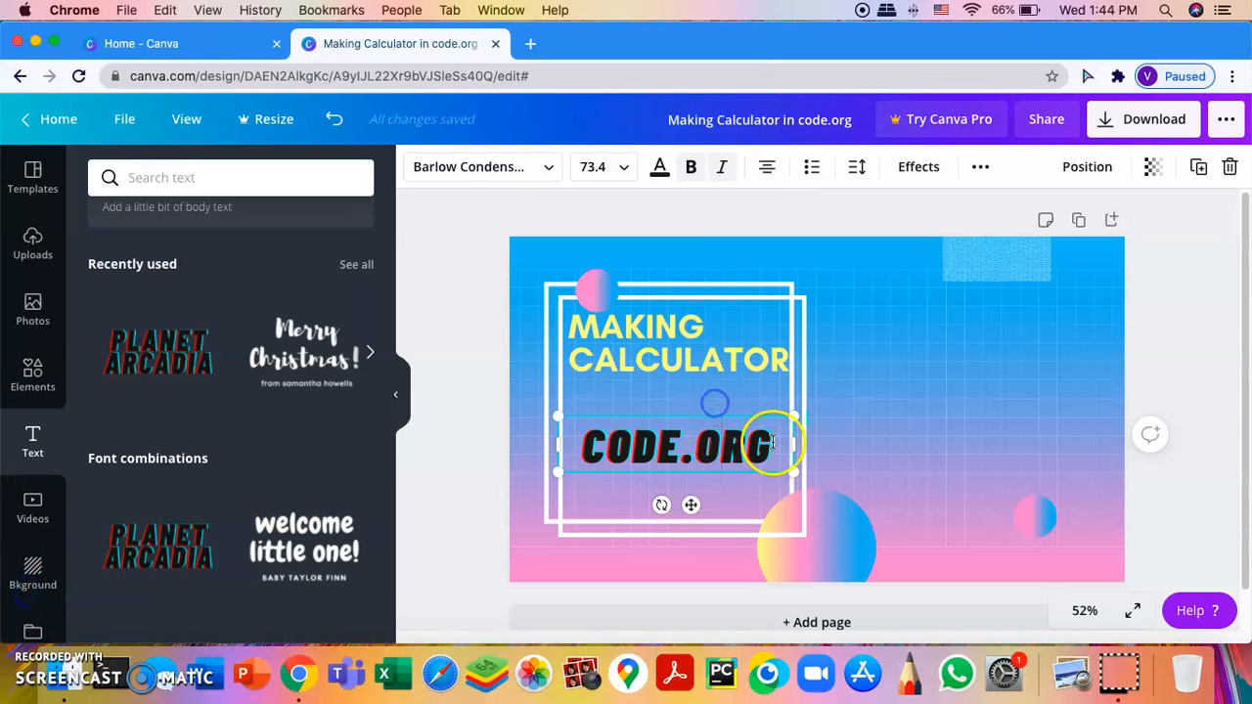
left_click(942, 410)
Step: Centre CODE.ORG under the title, enlarging it slightly and nudging it down
left_click(757, 431)
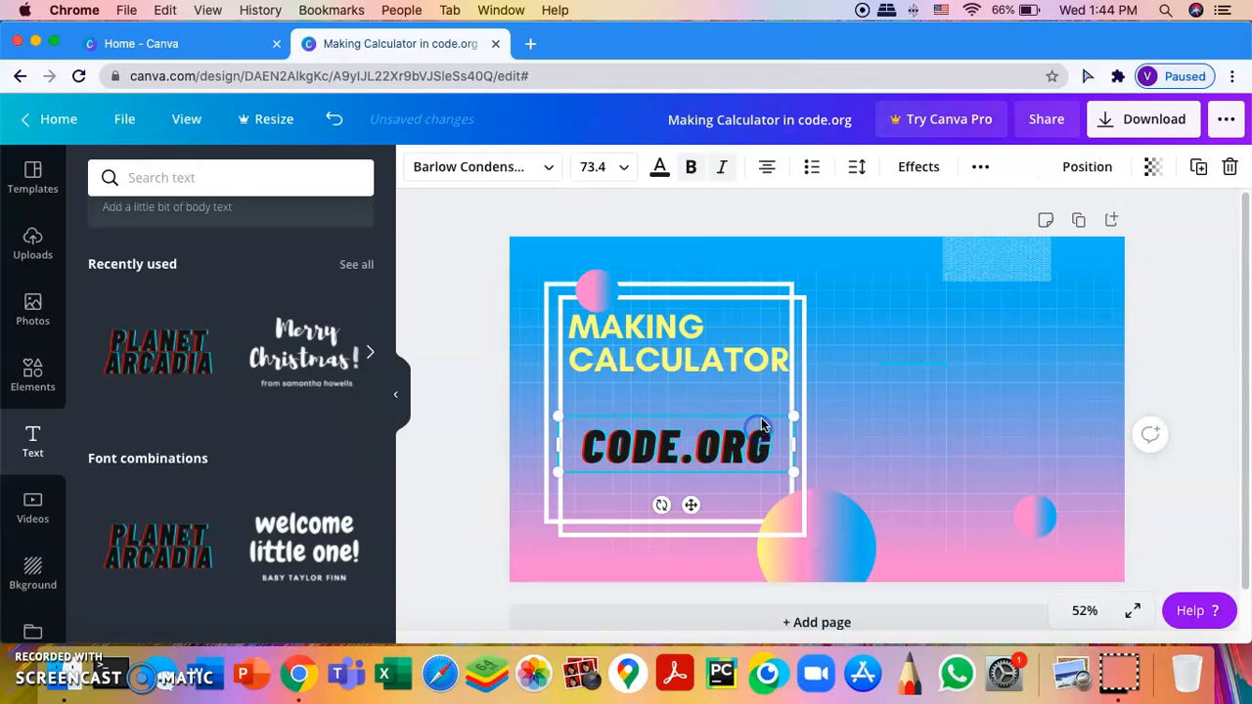
left_click(752, 420)
left_click(878, 440)
left_click(724, 442)
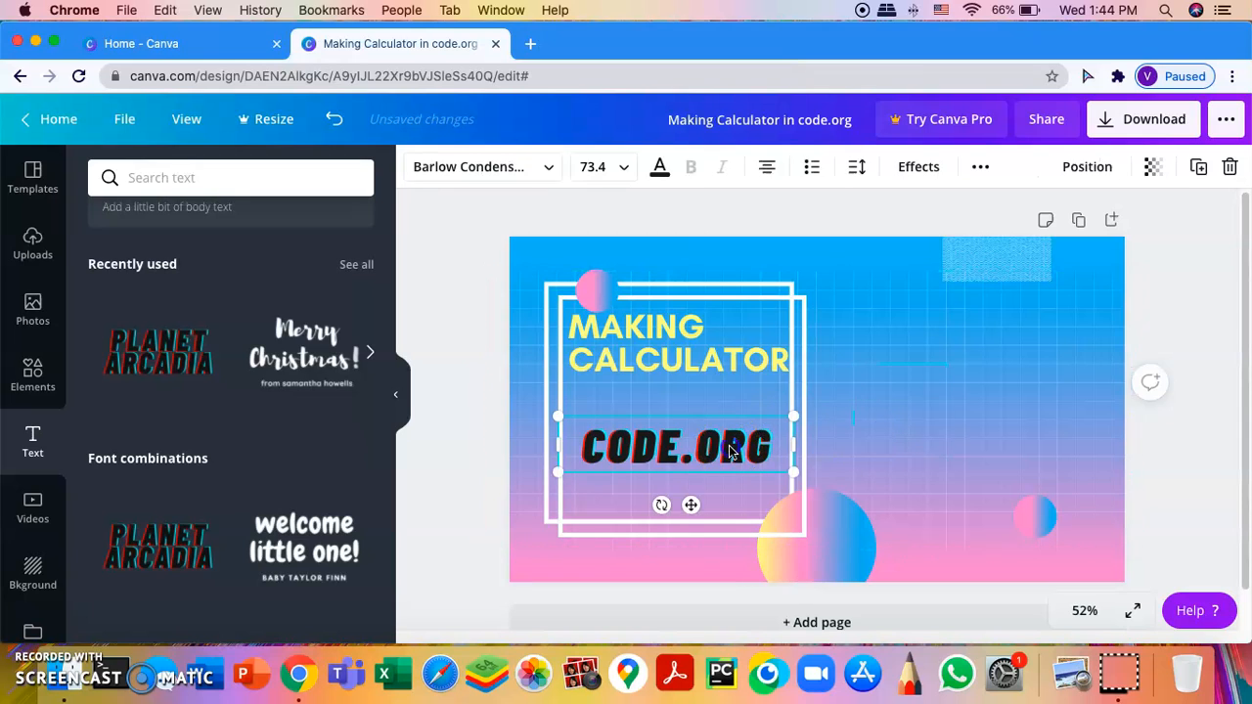
left_click_drag(721, 441, 725, 416)
left_click_drag(781, 453, 793, 462)
left_click_drag(758, 418, 758, 424)
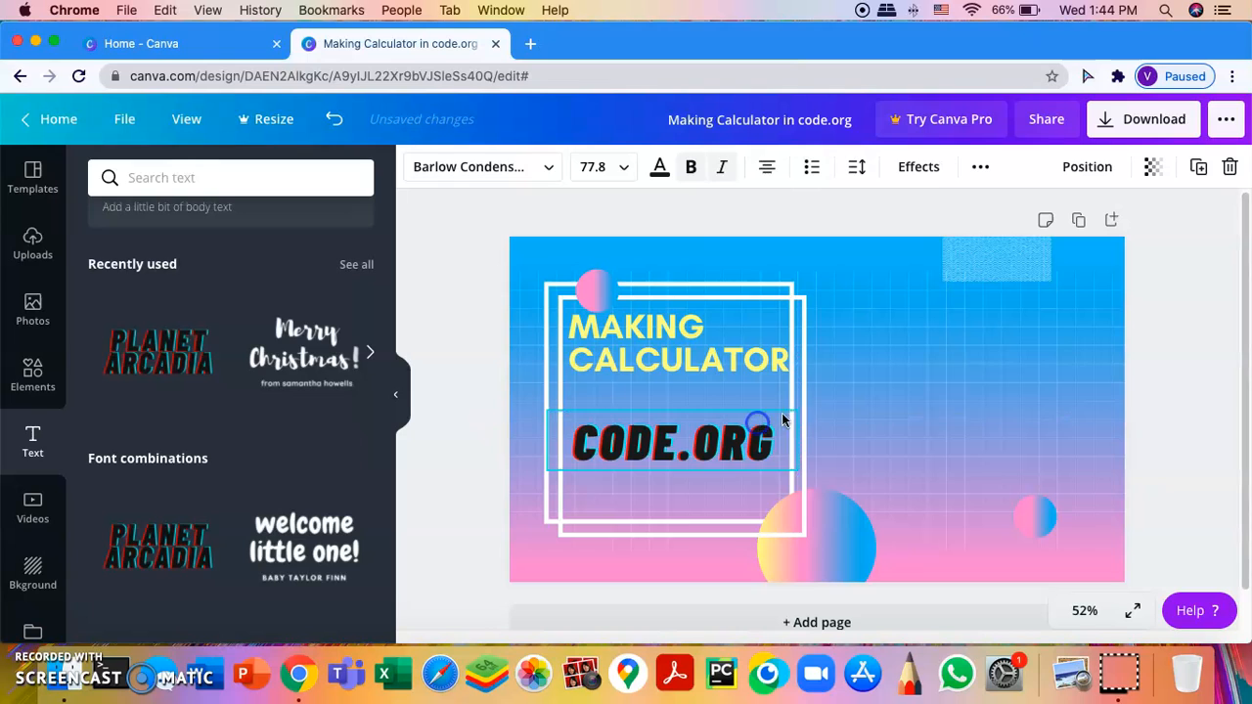
left_click(996, 392)
left_click(1182, 296)
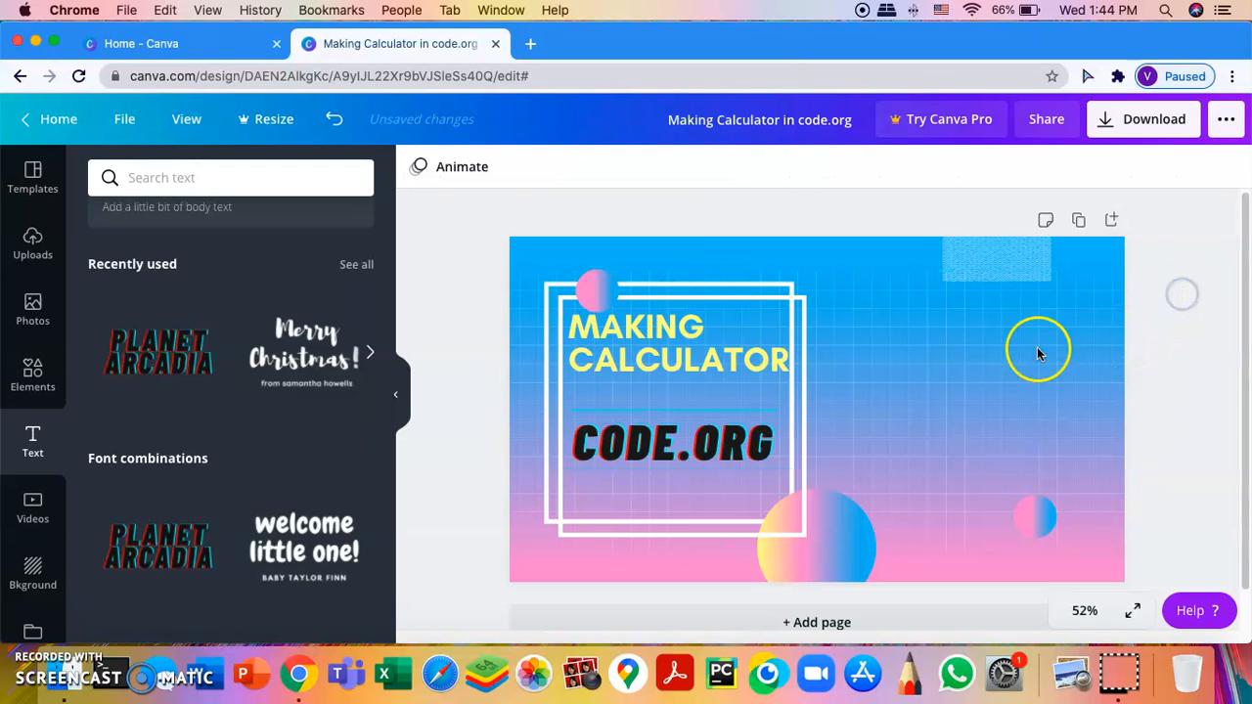
Step: Look over the two uploaded calculator screenshots, then switch to the graphic elements library
left_click(29, 239)
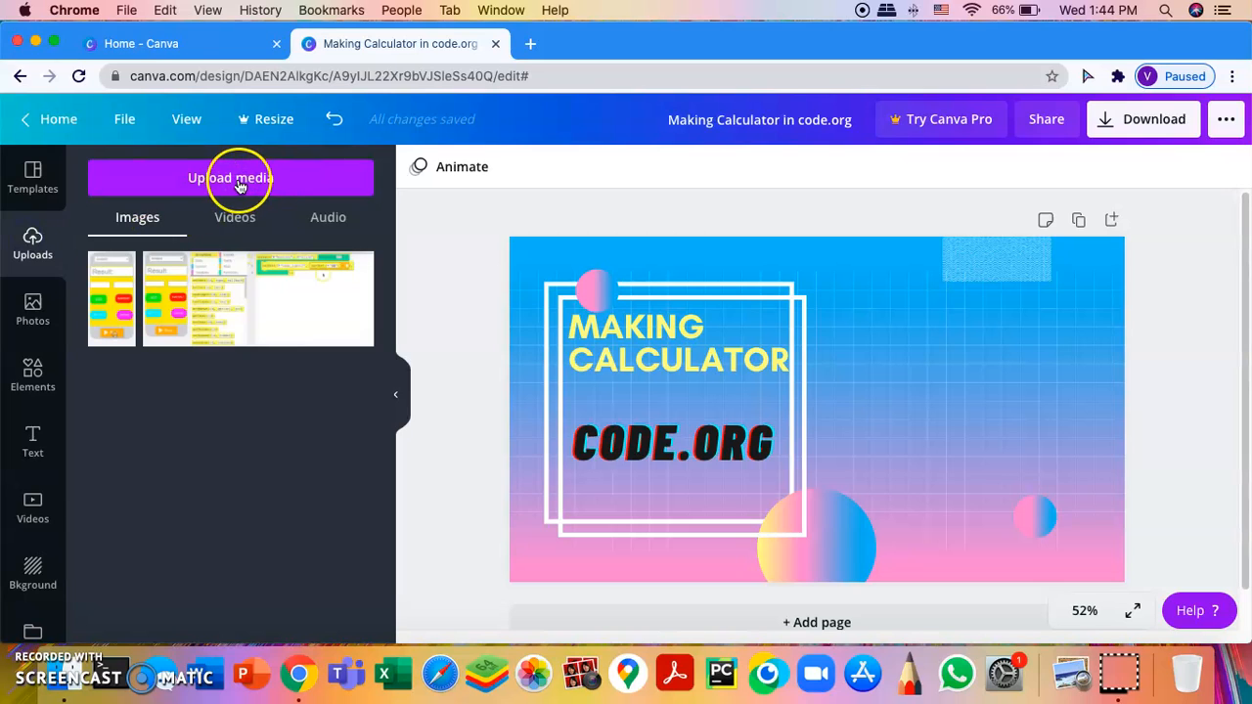
left_click(306, 298)
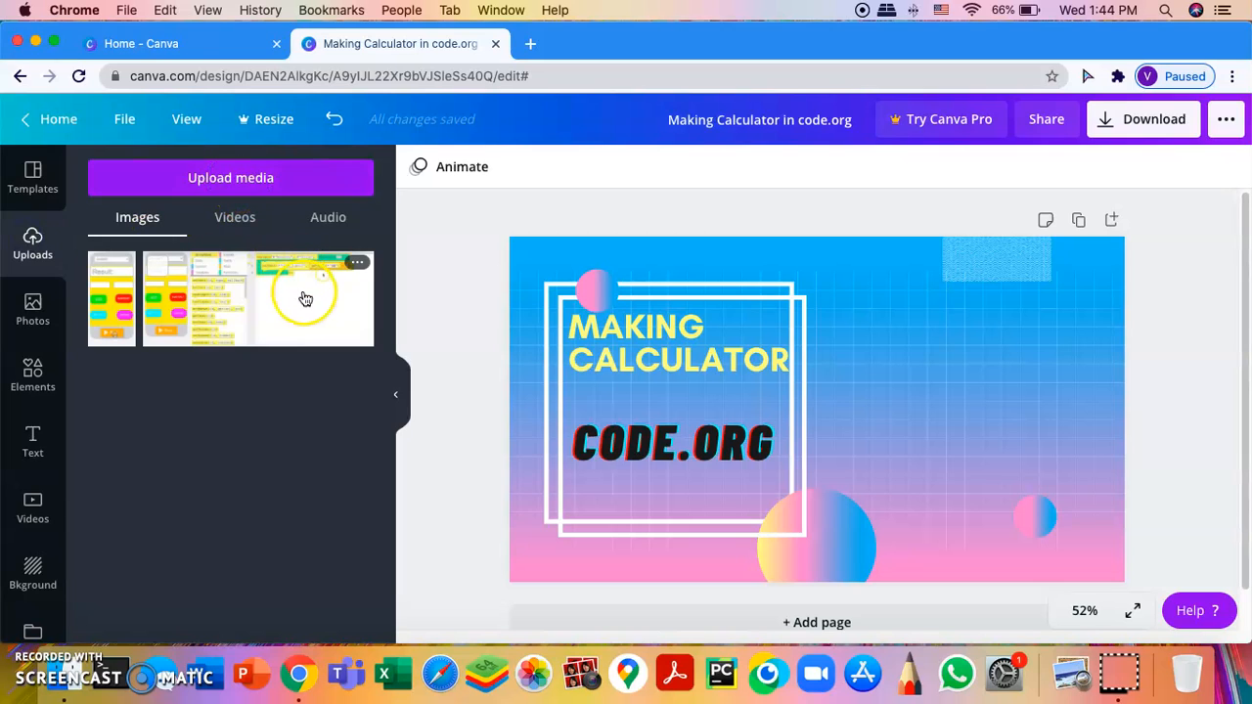
left_click(47, 374)
Step: Search elements for 'subscribe button' and add the YouTube play-button sticker, moving it right
left_click(210, 178)
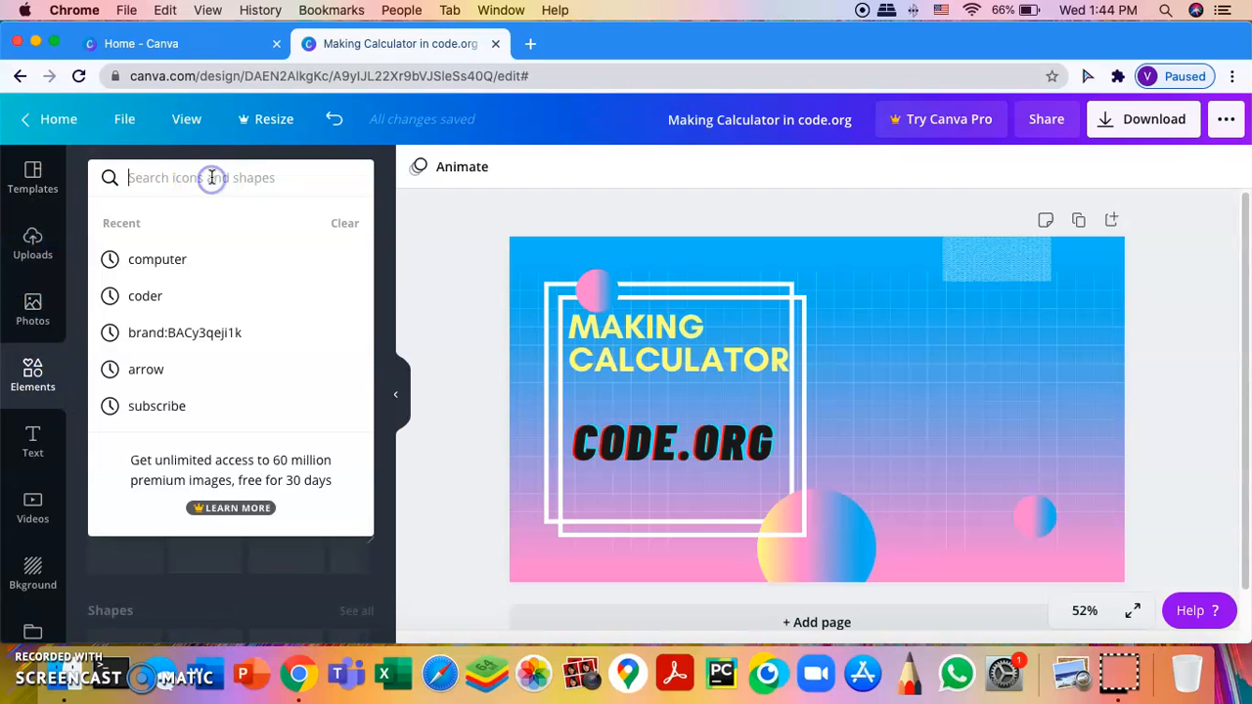
type("subscribe button")
key("Return")
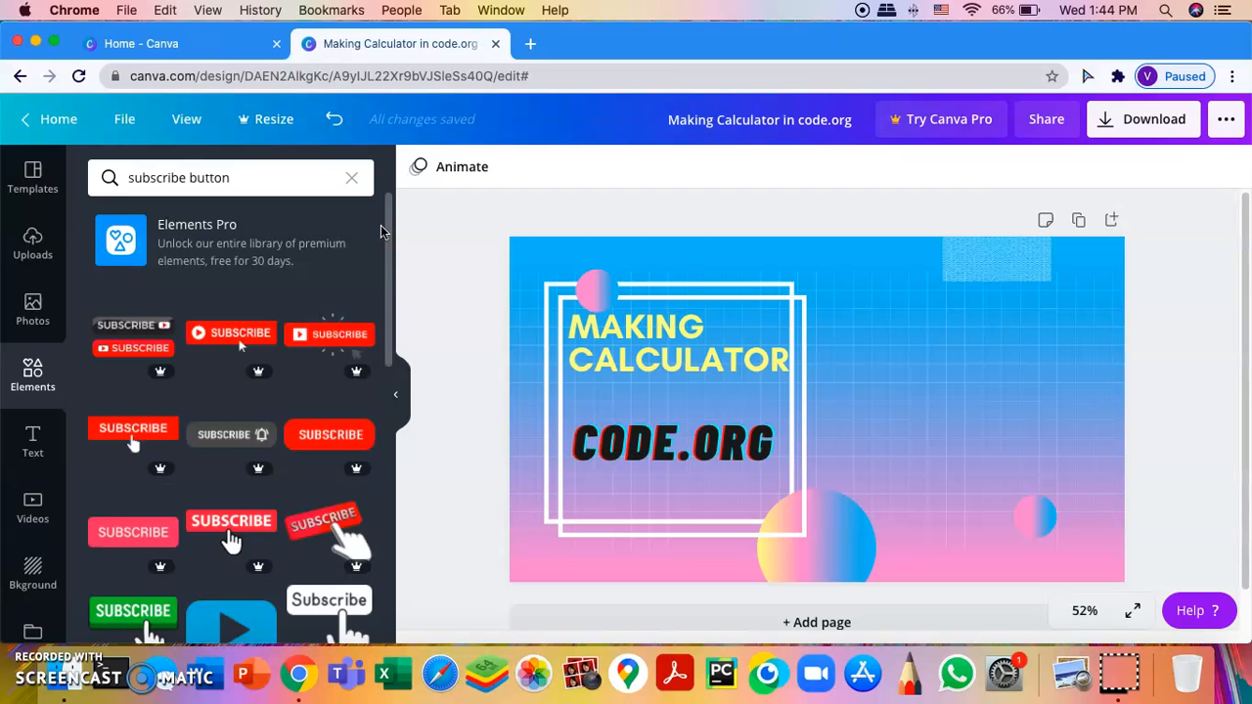
scroll(267, 455, "down", 3)
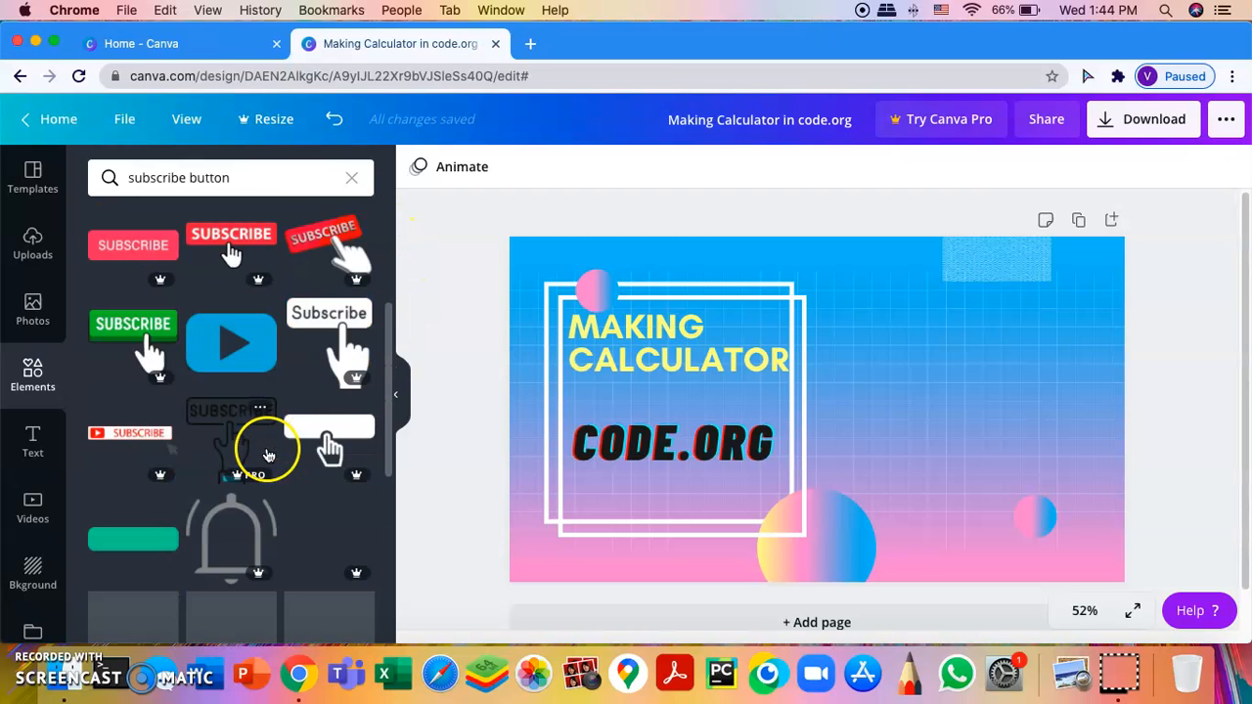
left_click(249, 342)
left_click_drag(790, 420, 971, 455)
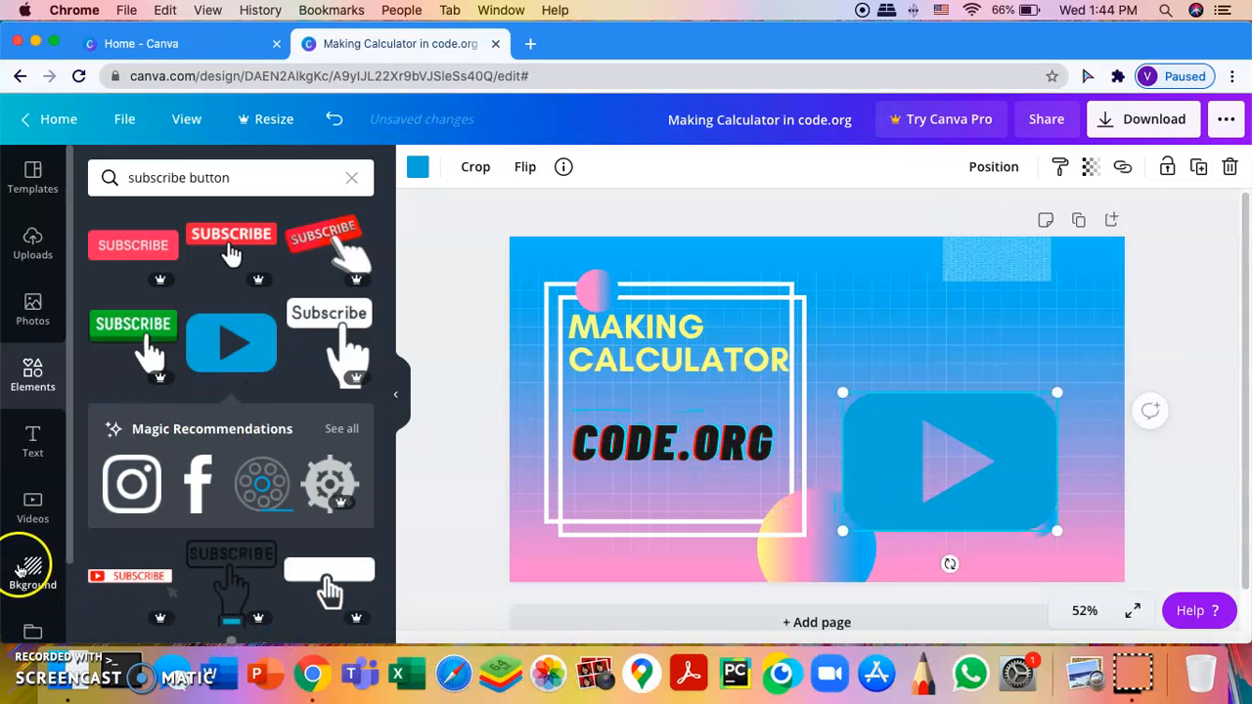
left_click_drag(1023, 422, 1039, 391)
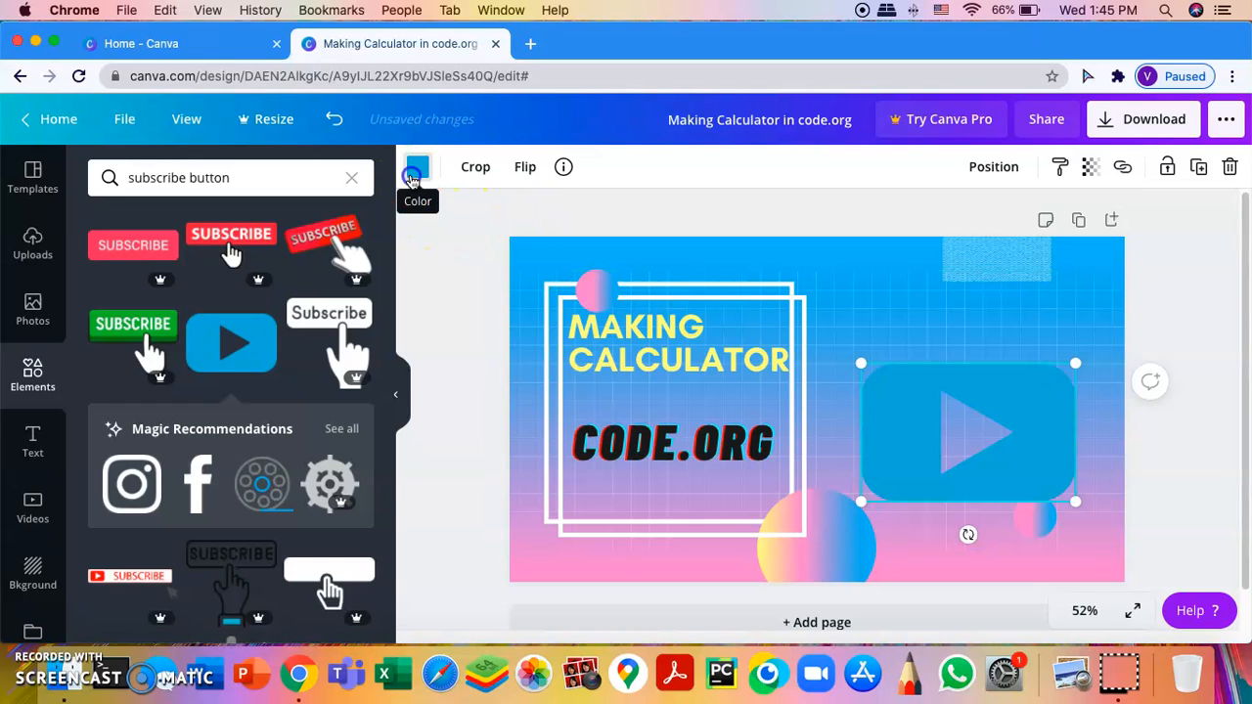
Step: Colour the play button red and shrink it into the top-right corner
left_click(413, 172)
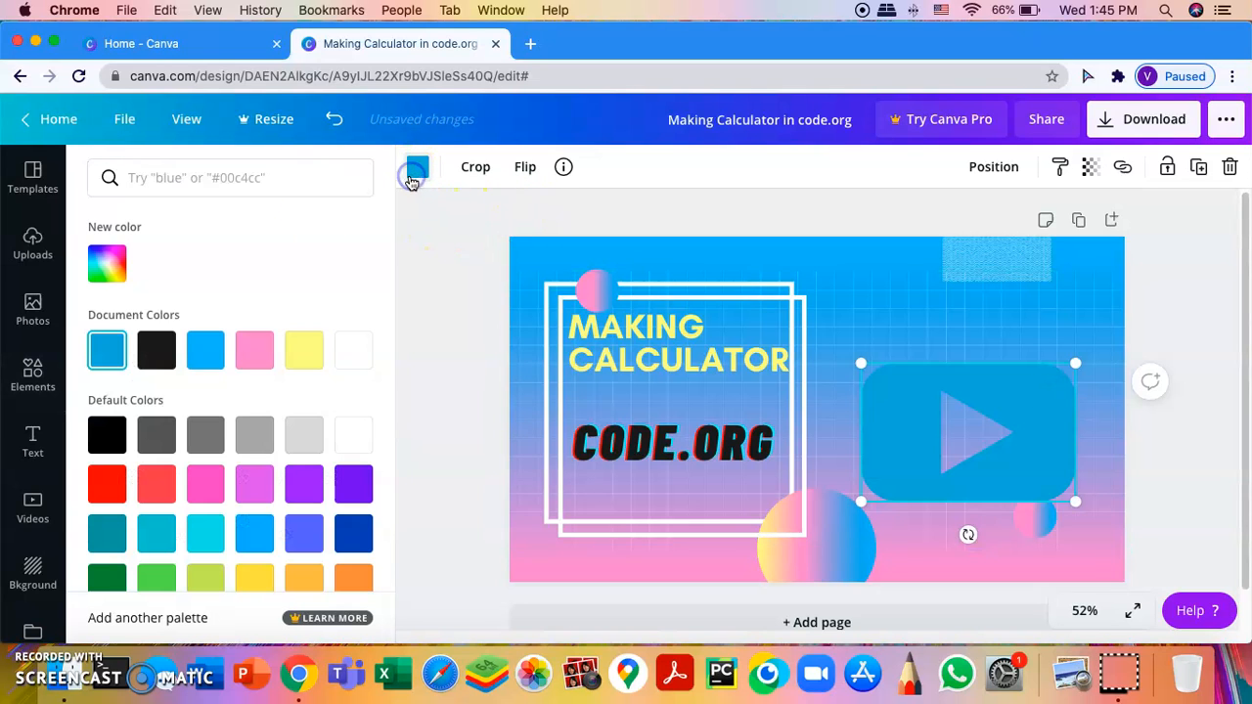
left_click(116, 484)
left_click(1177, 286)
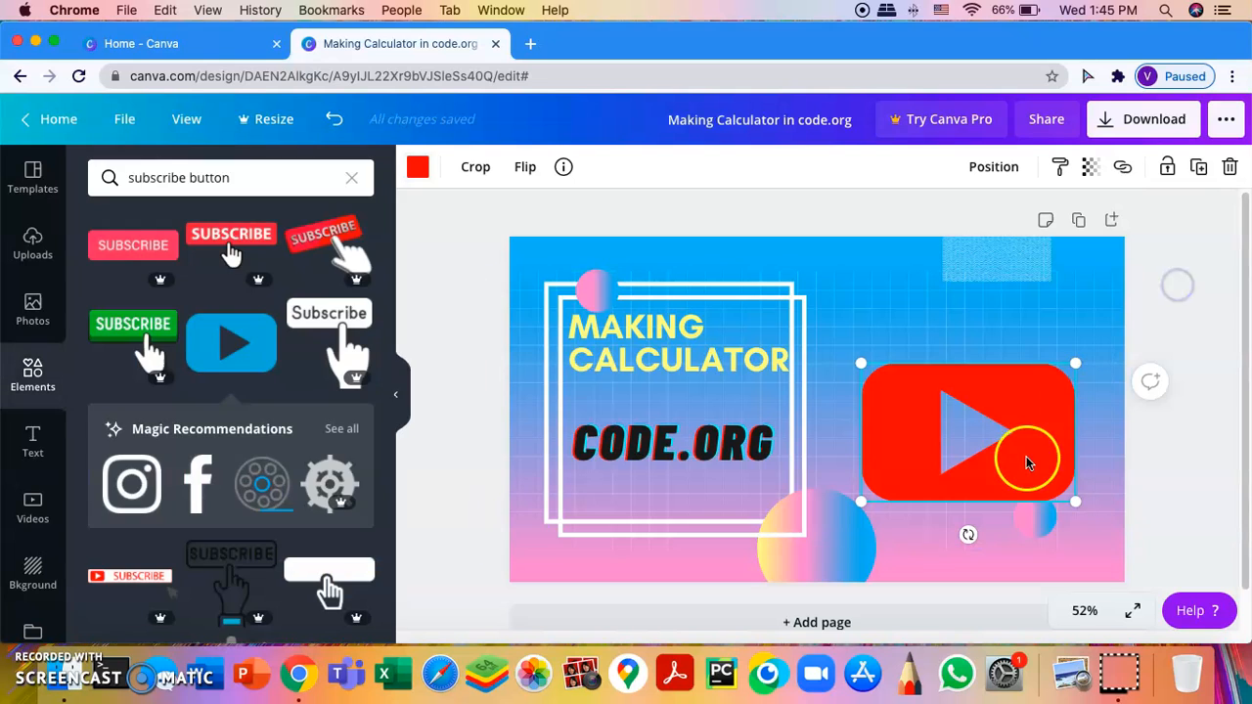
left_click_drag(1025, 461, 1025, 479)
left_click_drag(1075, 515, 1100, 283)
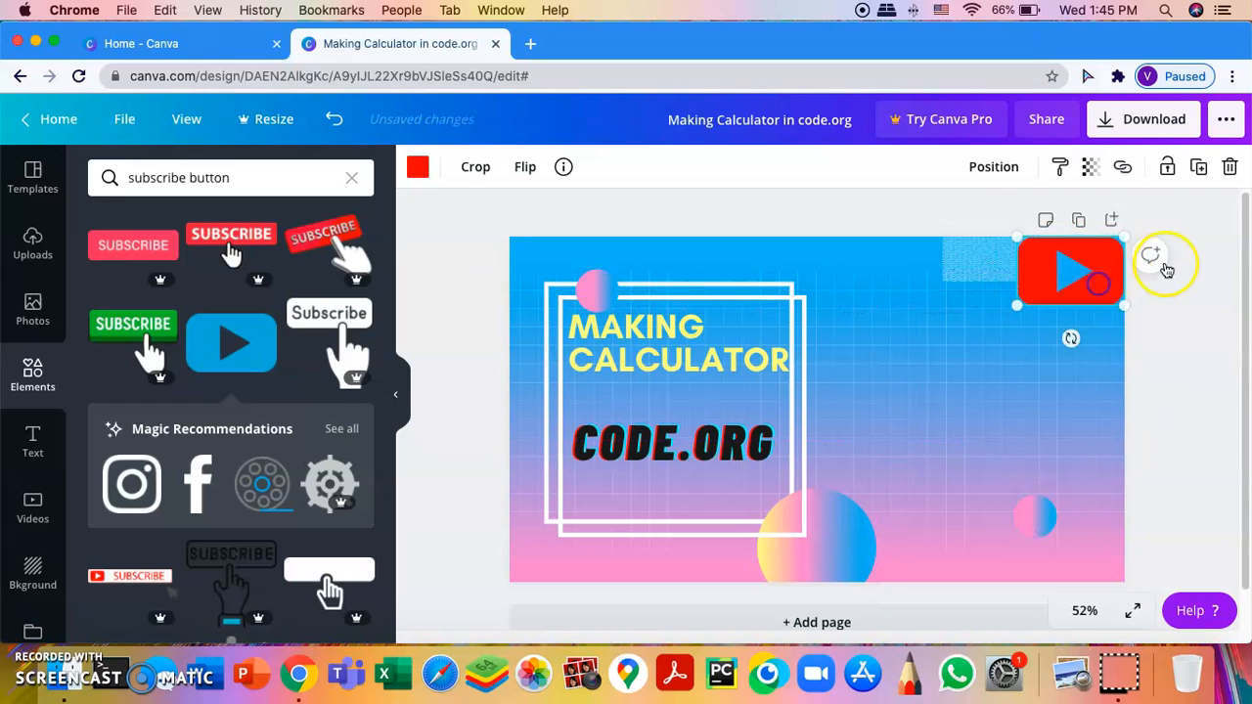
Step: Add the lilac-to-teal gradient blob and place it at the bottom-right corner
left_click(1195, 249)
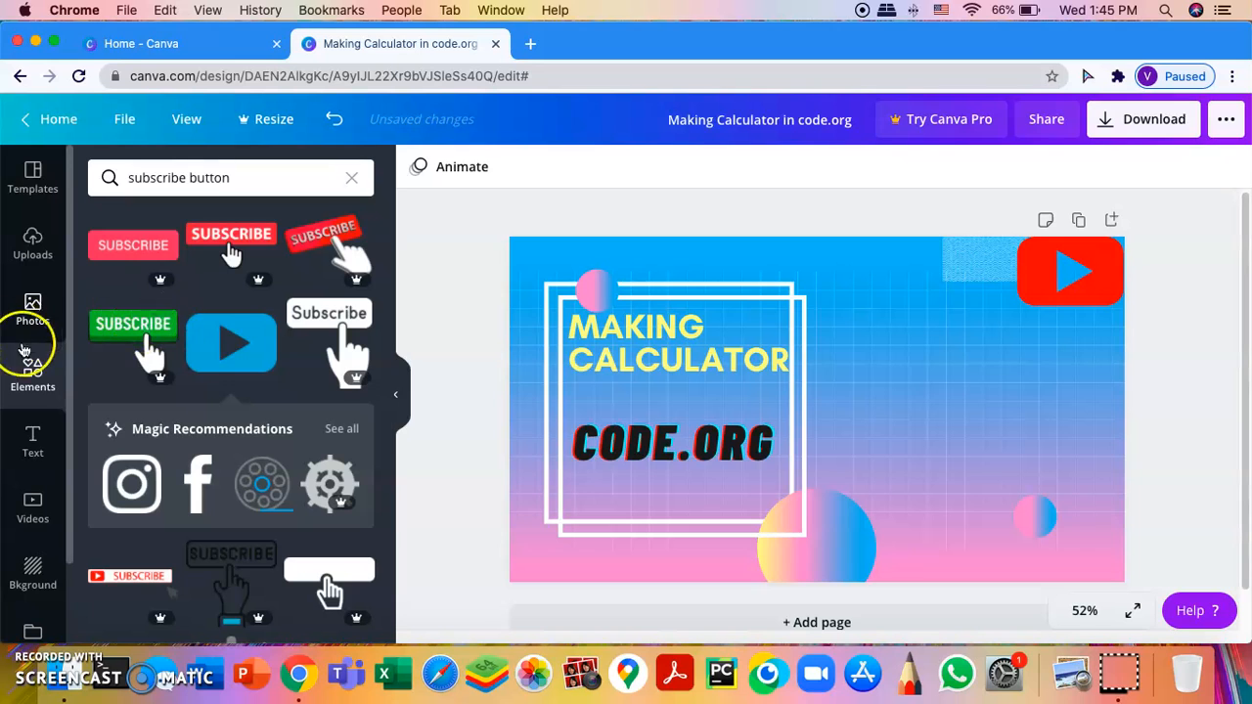
left_click(353, 180)
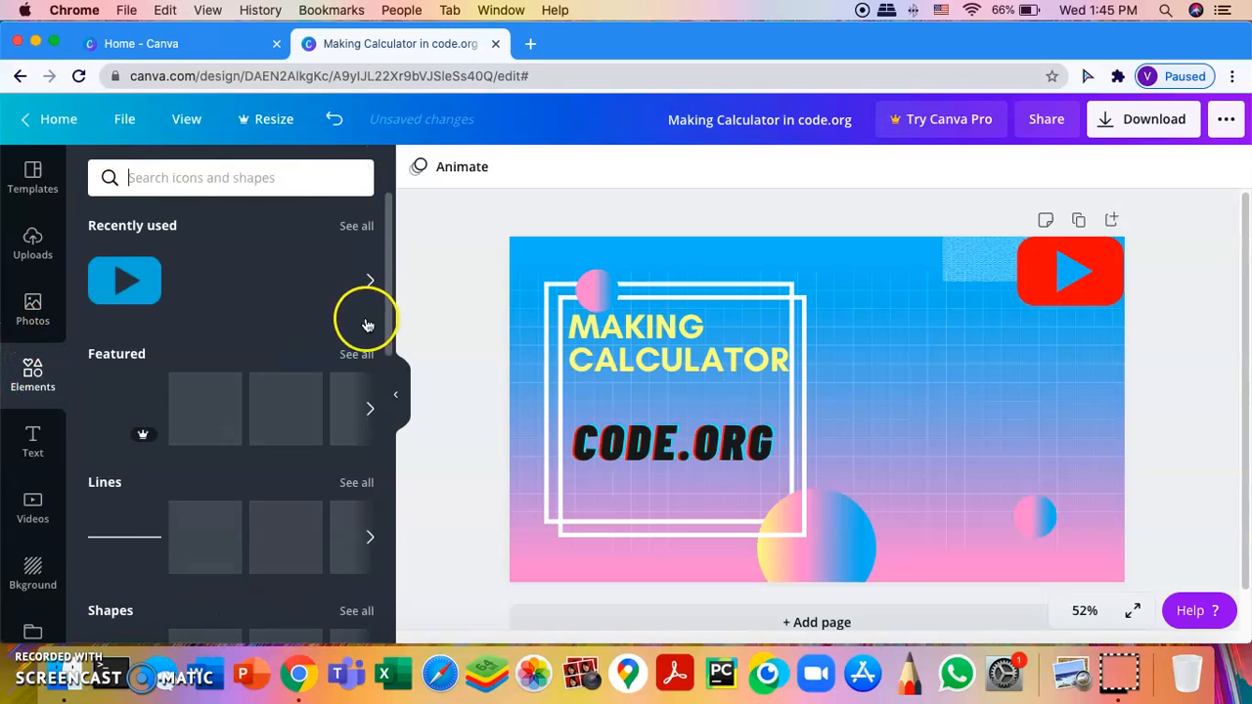
scroll(333, 450, "down", 5)
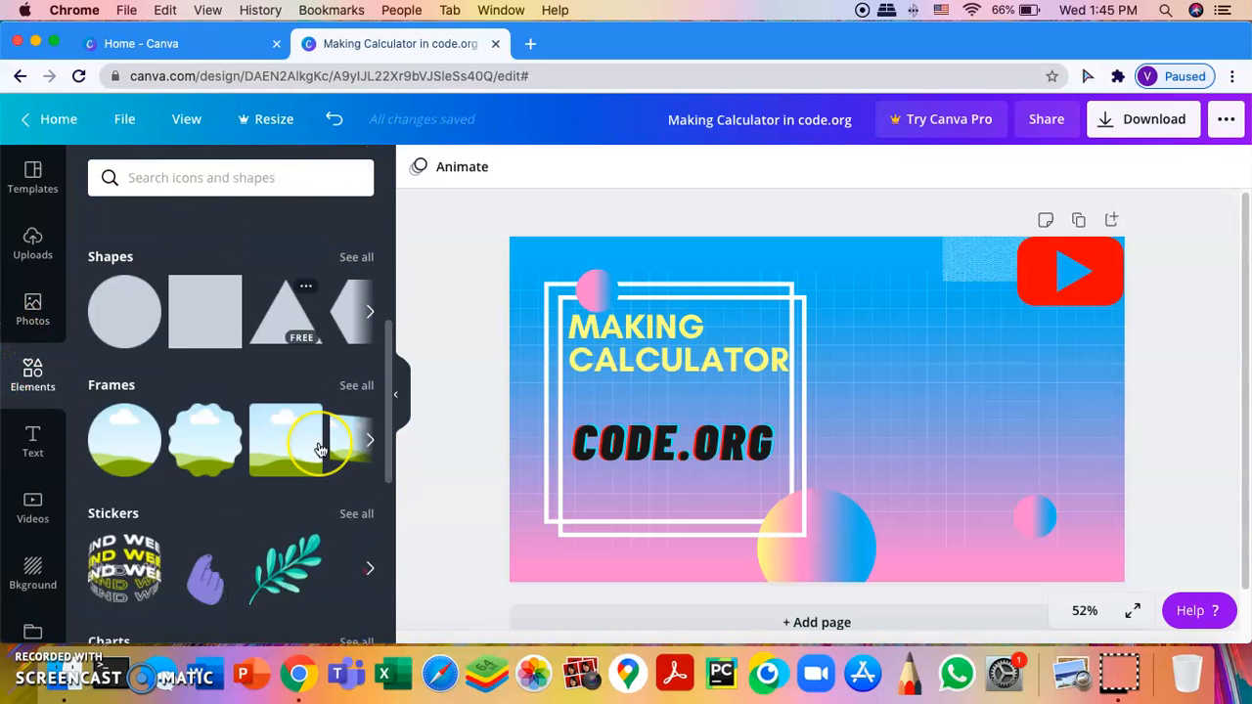
scroll(318, 449, "down", 10)
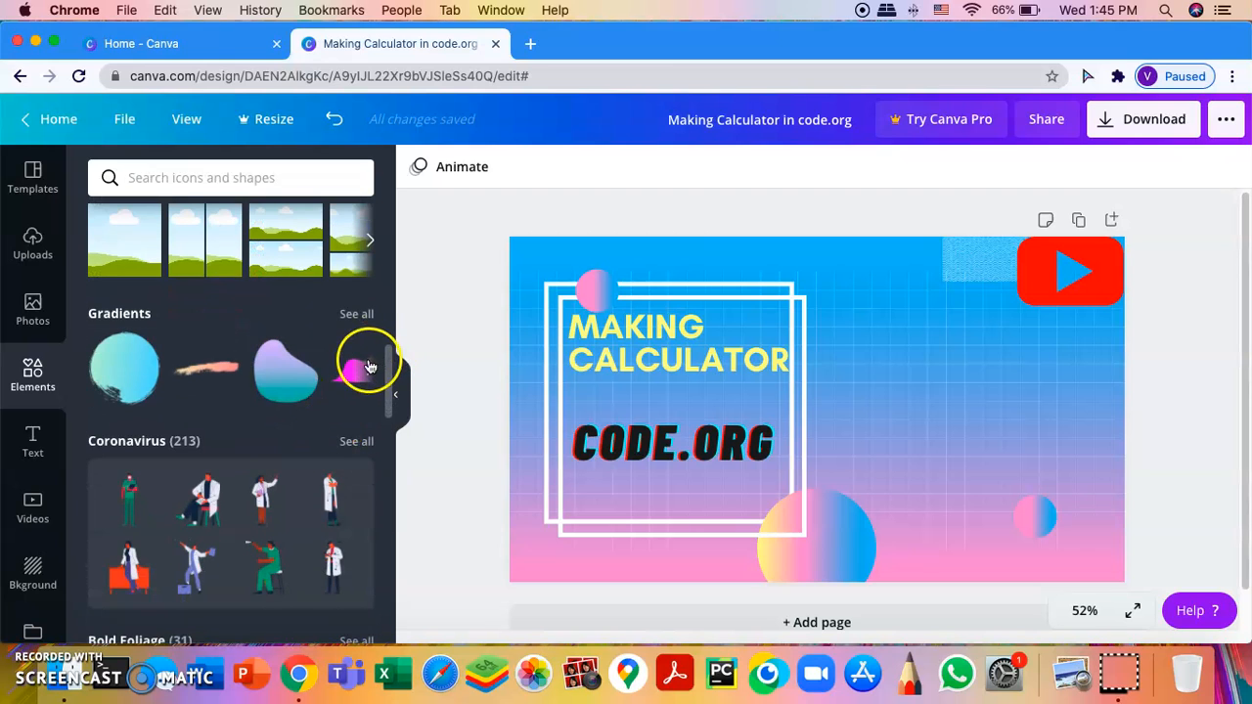
left_click(278, 385)
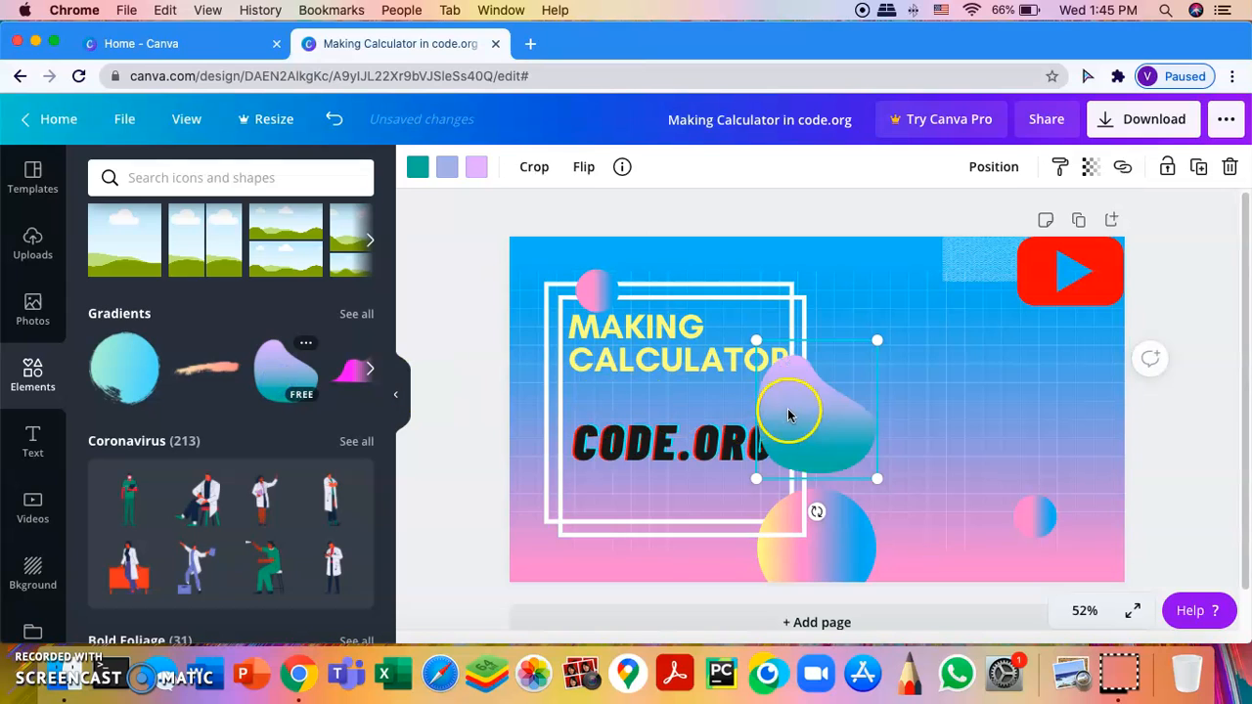
left_click_drag(867, 446, 1139, 575)
left_click(1154, 377)
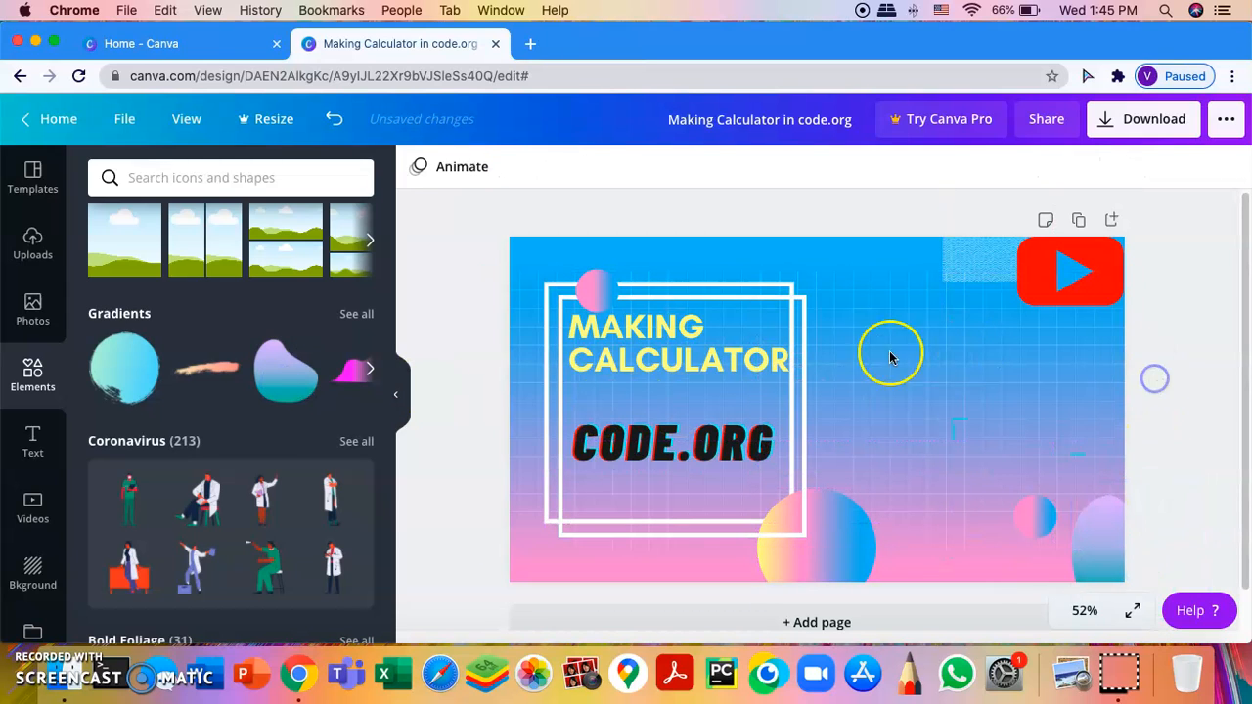
Step: Add the round teal gradient blob partly off the page at the top-left corner
left_click(118, 386)
left_click_drag(709, 378, 486, 247)
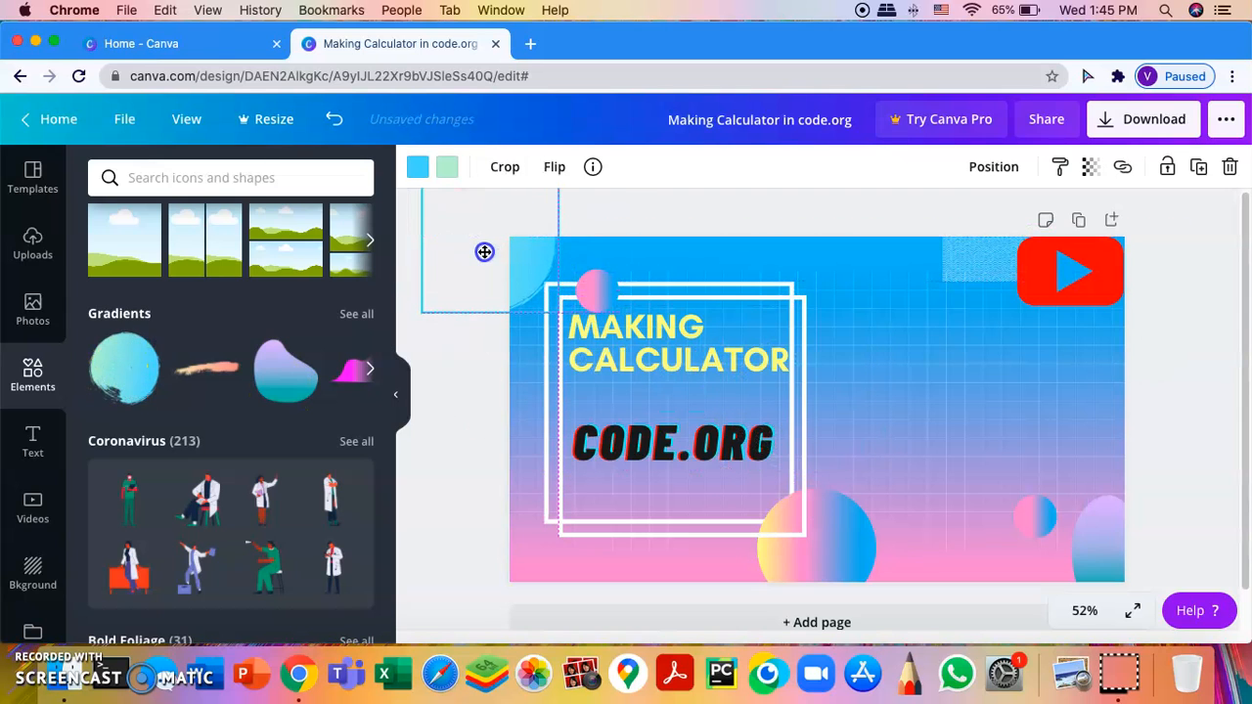
left_click(1048, 361)
left_click(1205, 368)
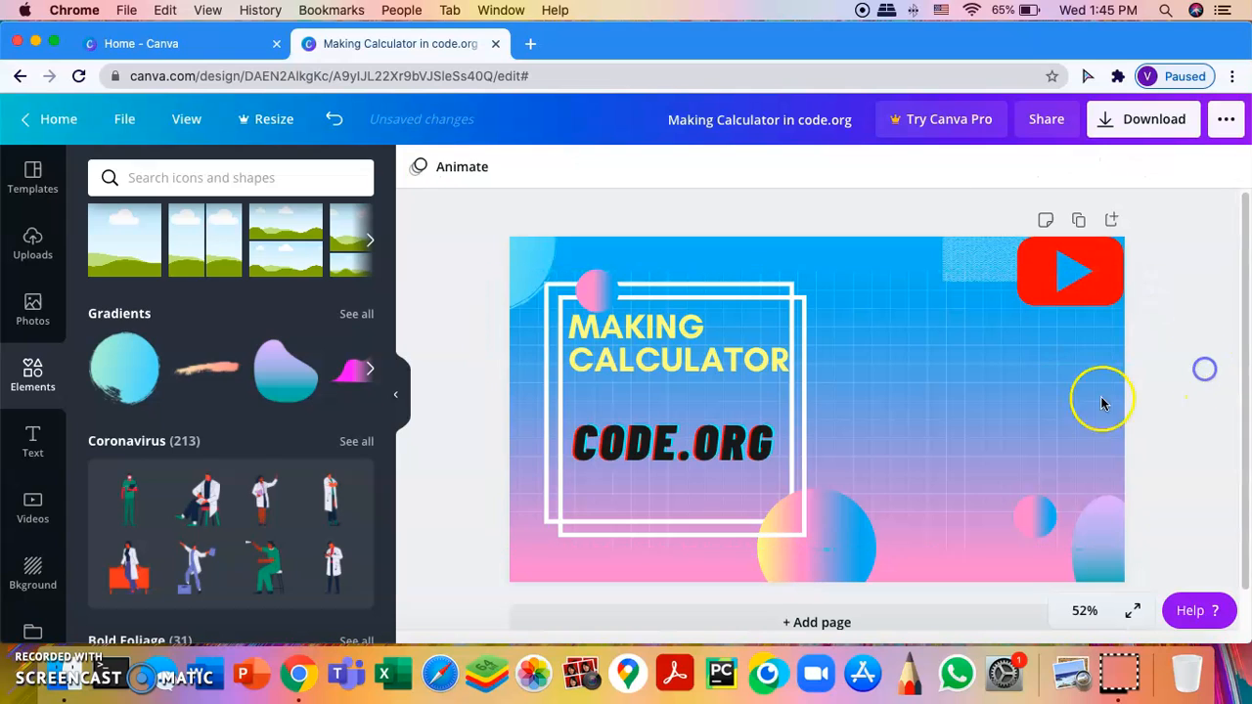
Step: Add the orange gradient blob at the bottom-left corner, then bring up Photos
left_click(370, 369)
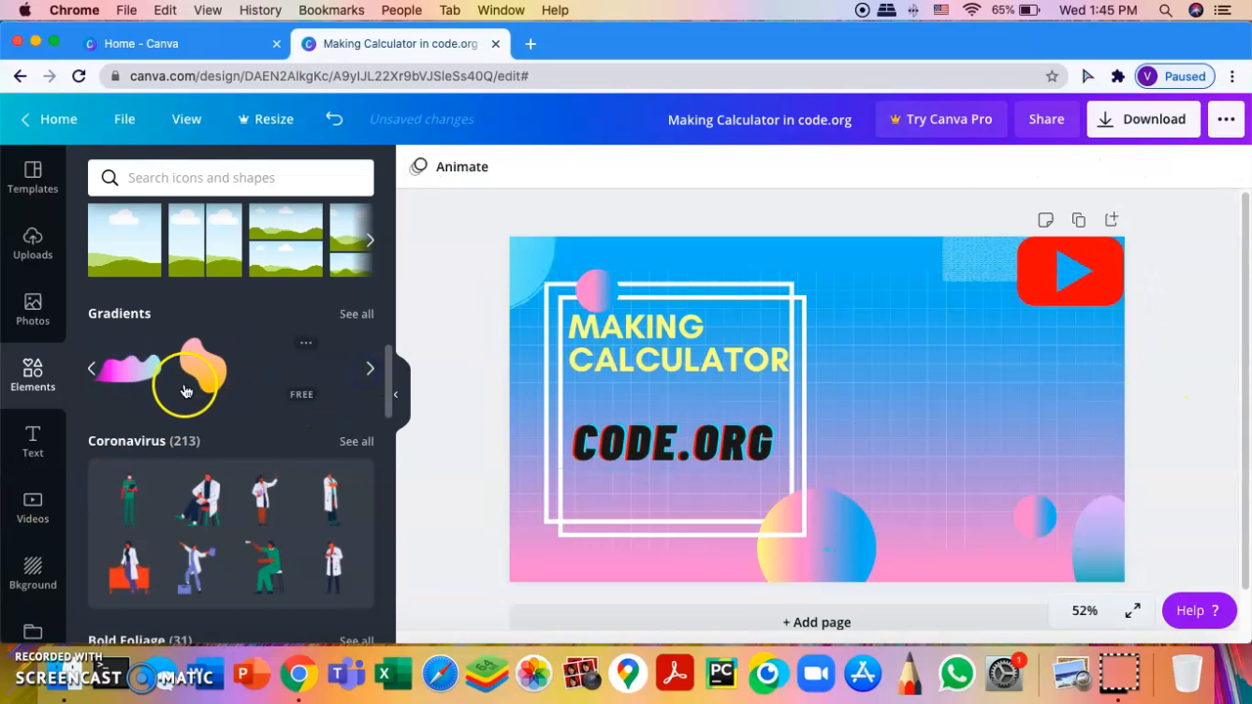
left_click(198, 377)
left_click_drag(815, 437, 526, 565)
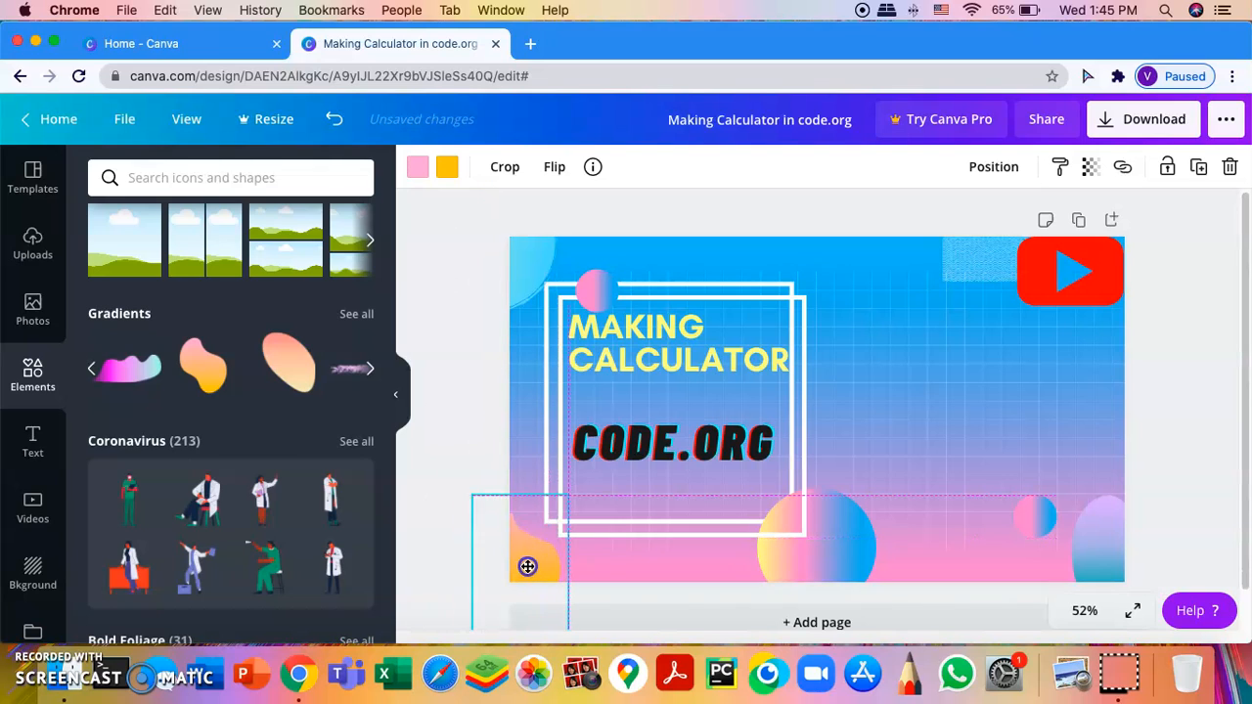
left_click(1174, 391)
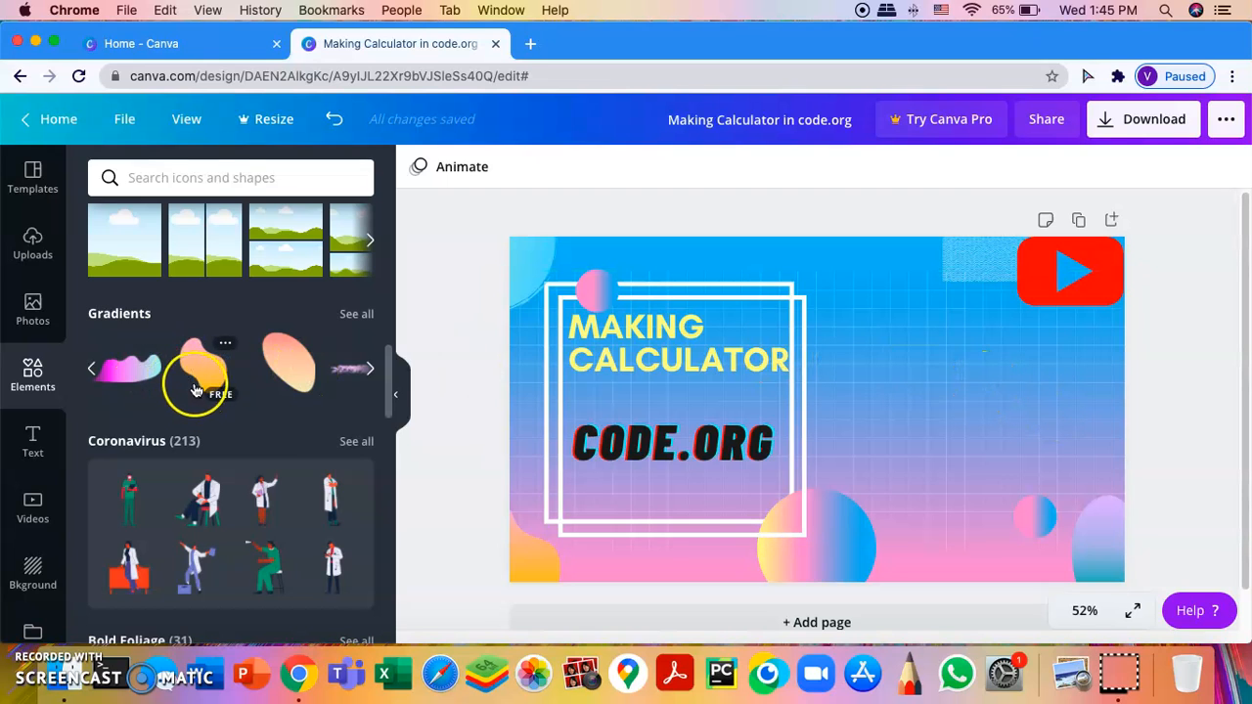
left_click(32, 309)
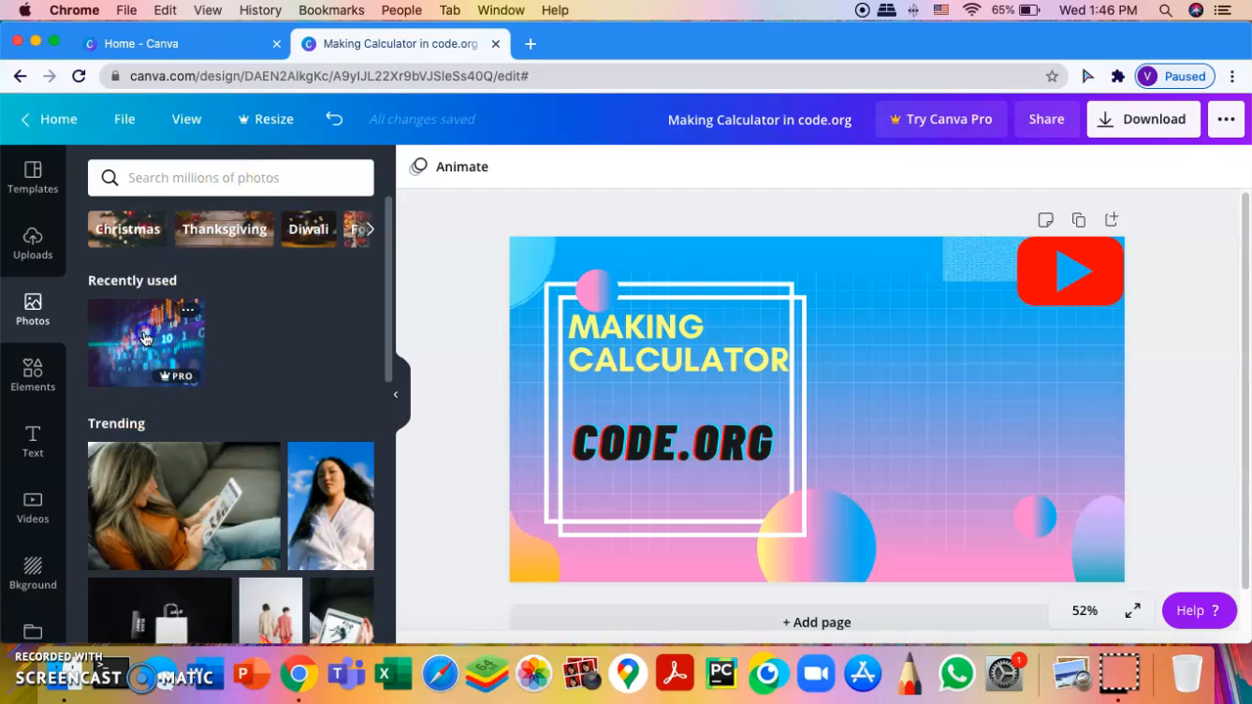
Step: Add the recently used numbers photo, then delete it from the design
left_click(144, 337)
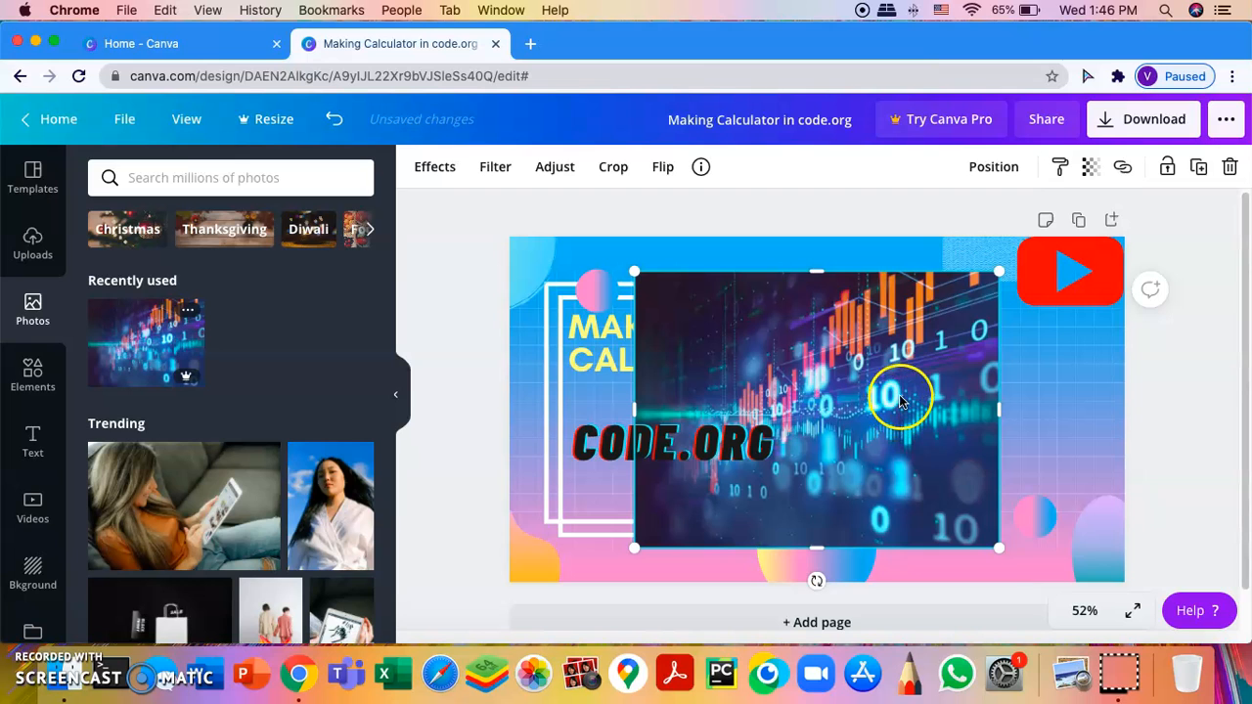
left_click_drag(926, 430, 1028, 442)
key("Delete")
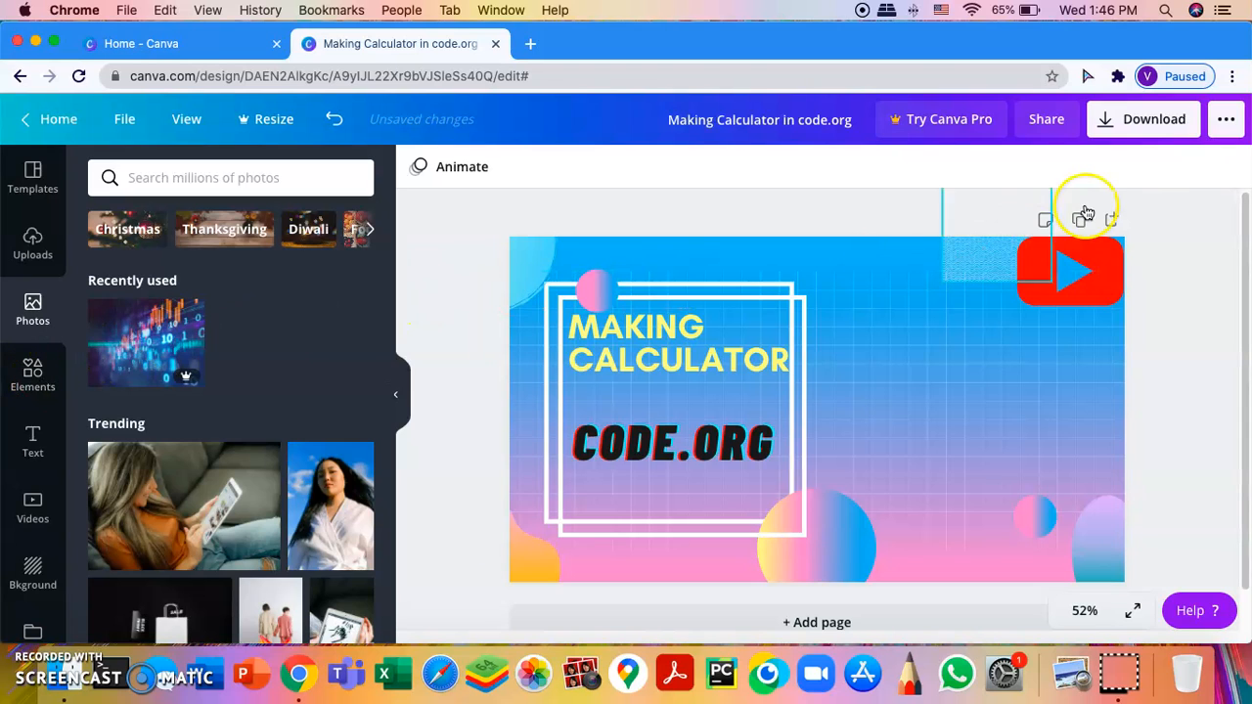
Step: Check the Download options, close them, and nudge the background group back into place
left_click(1140, 130)
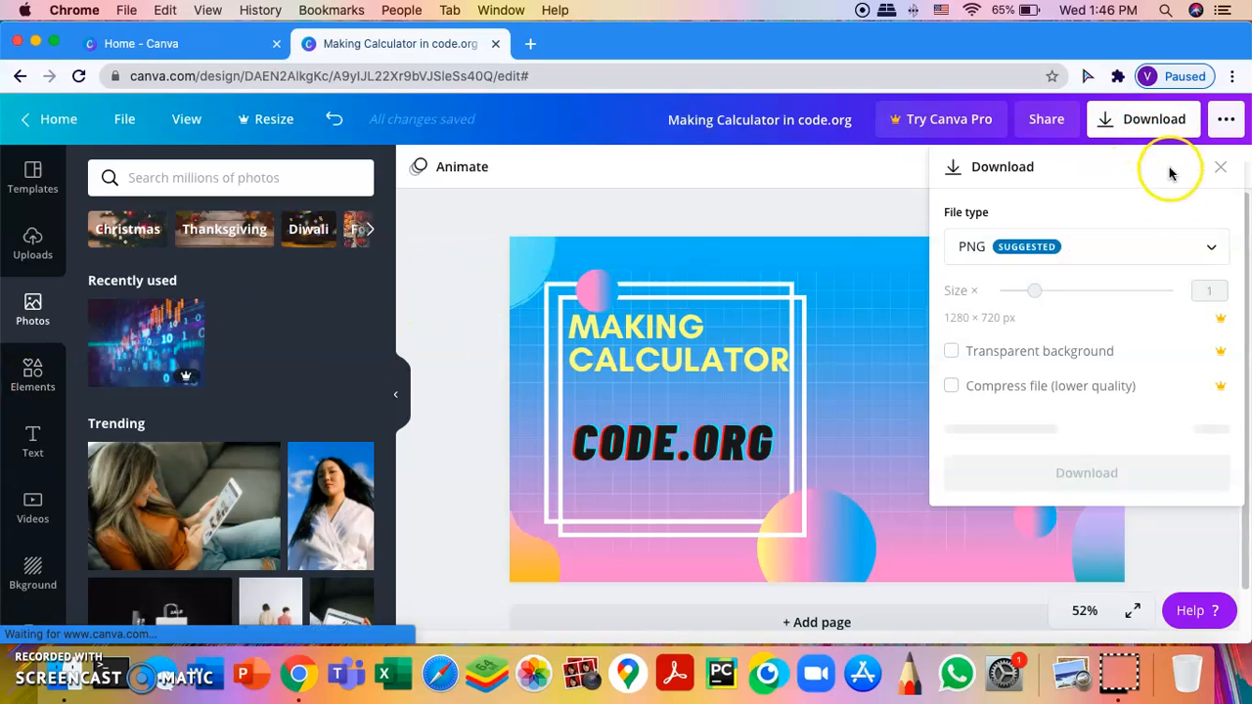
scroll(1164, 254, "down", 2)
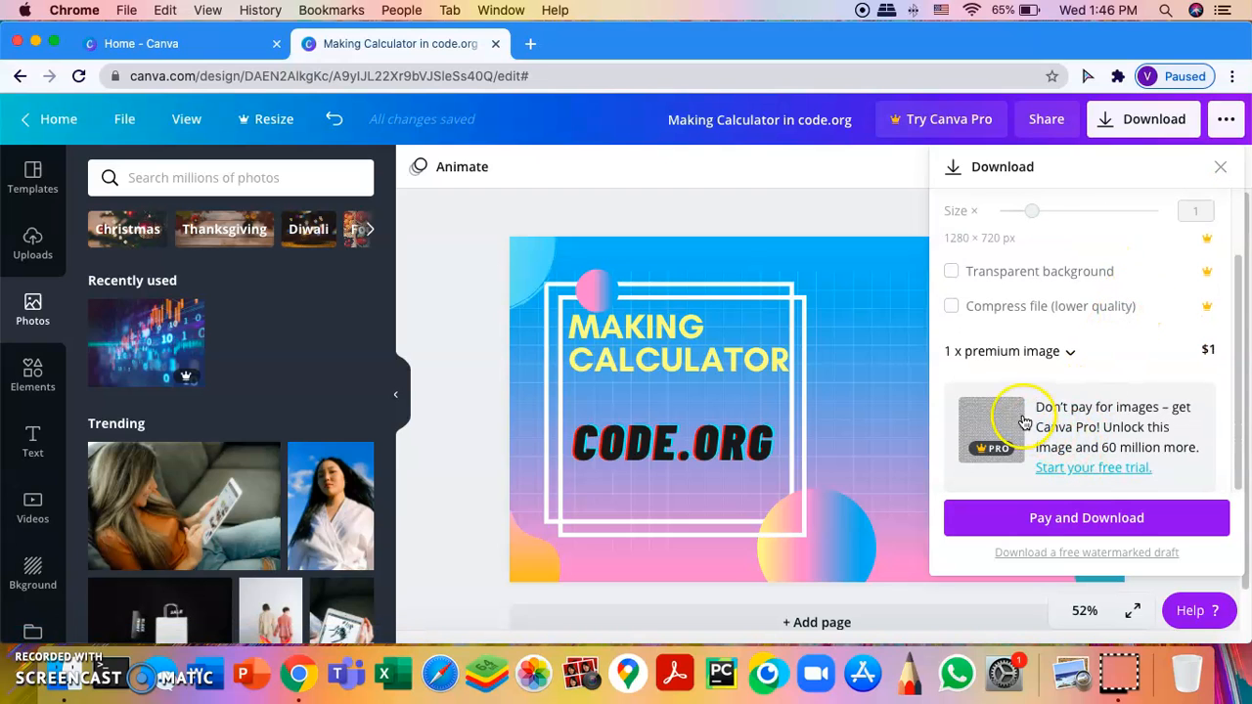
left_click_drag(1001, 420, 1026, 433)
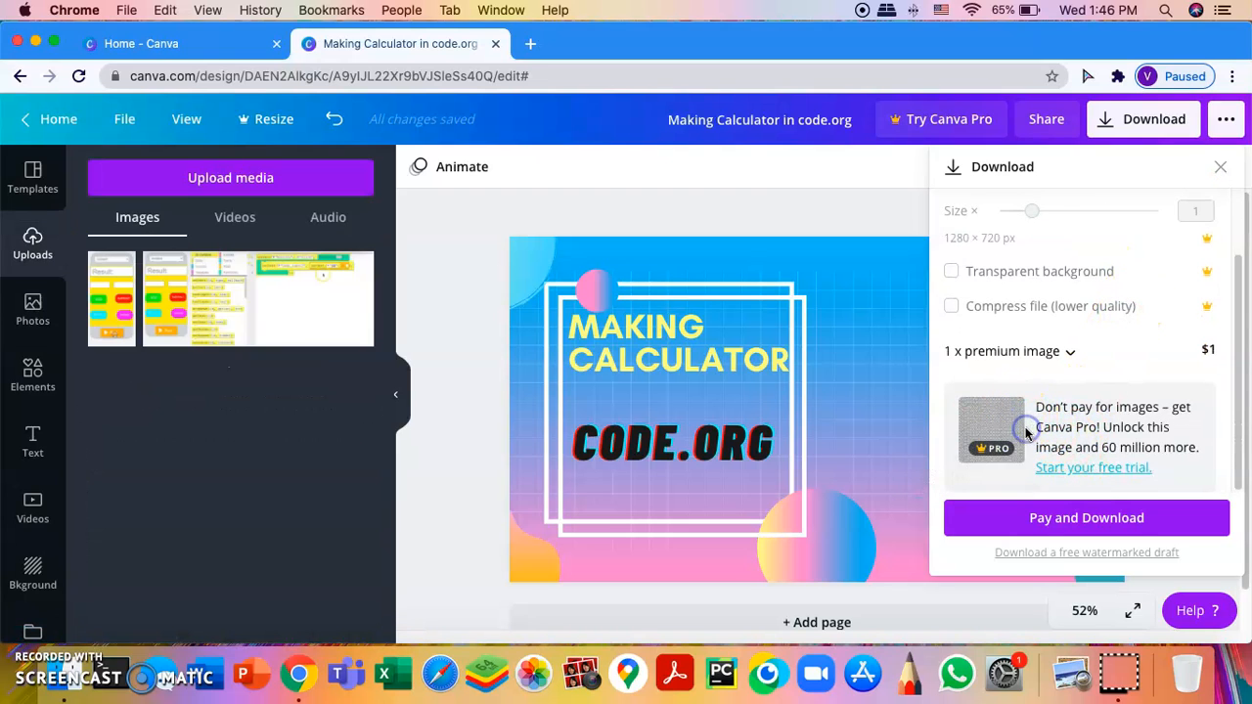
left_click(1223, 163)
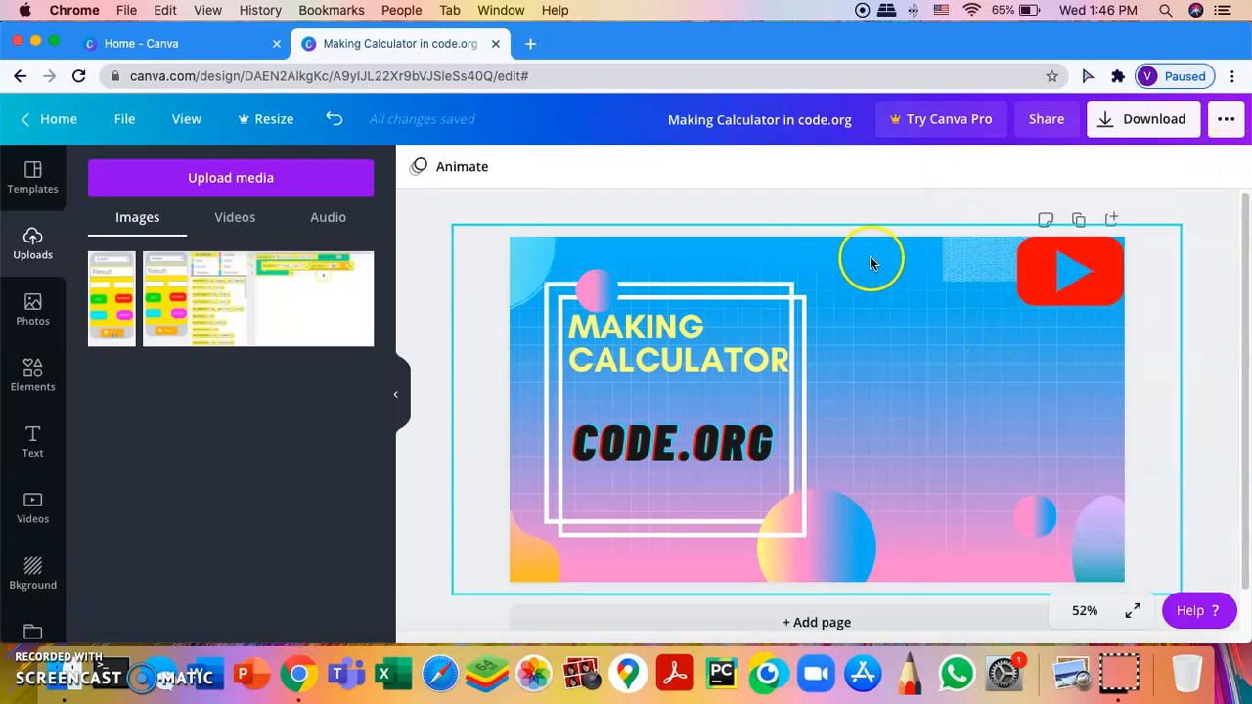
left_click(871, 261)
mouse_move(871, 262)
left_mouse_down()
mouse_move(861, 402)
mouse_move(873, 271)
left_mouse_up()
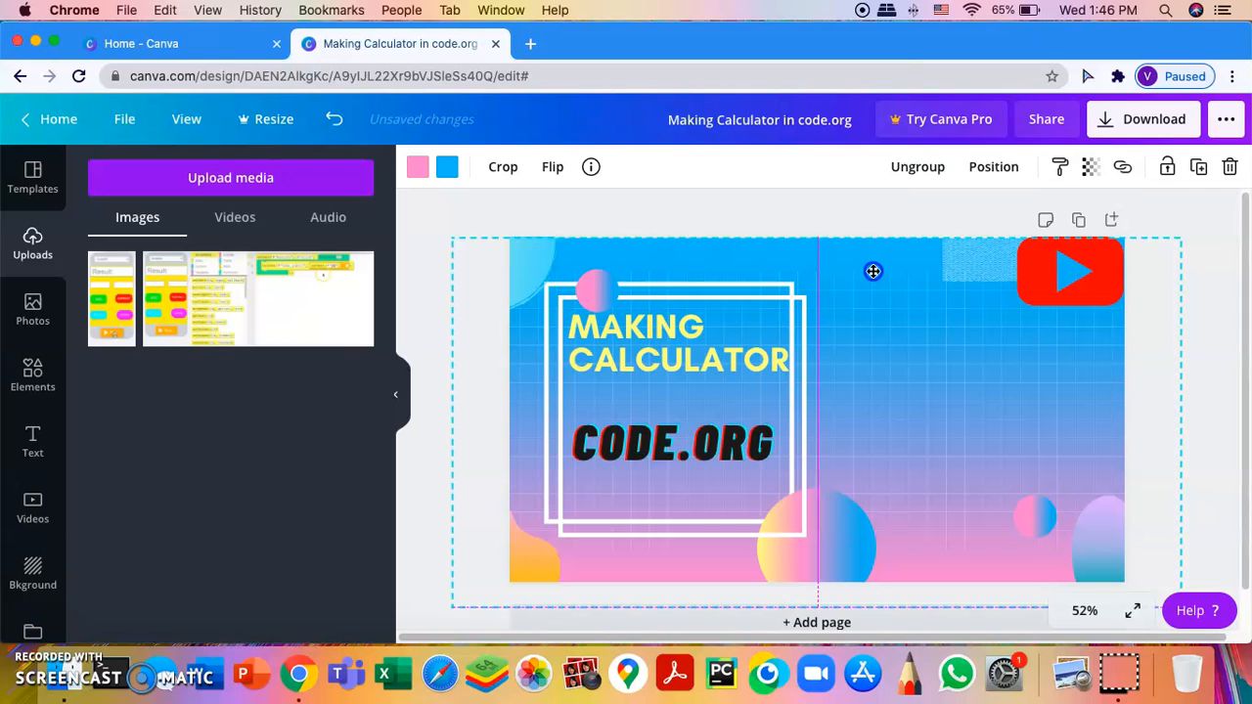
left_click(1162, 207)
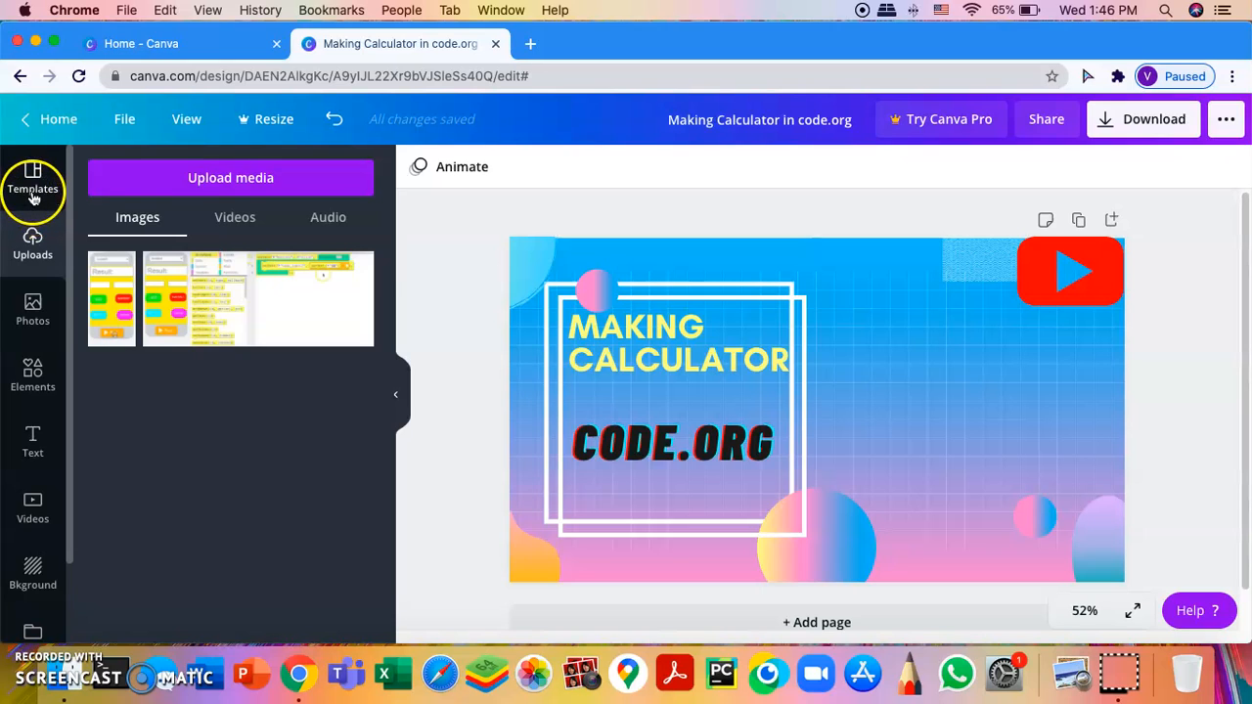
Step: Upload the calculator screenshot file from the computer's Desktop folder
left_click(171, 186)
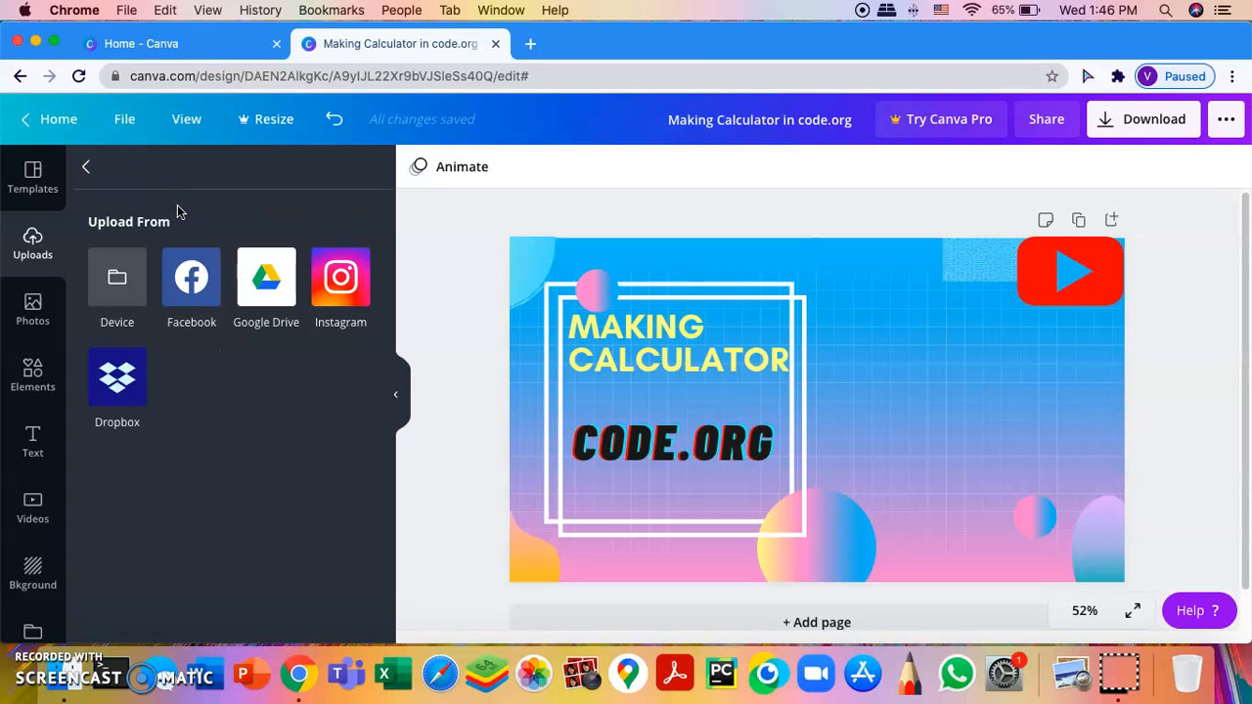
left_click(116, 282)
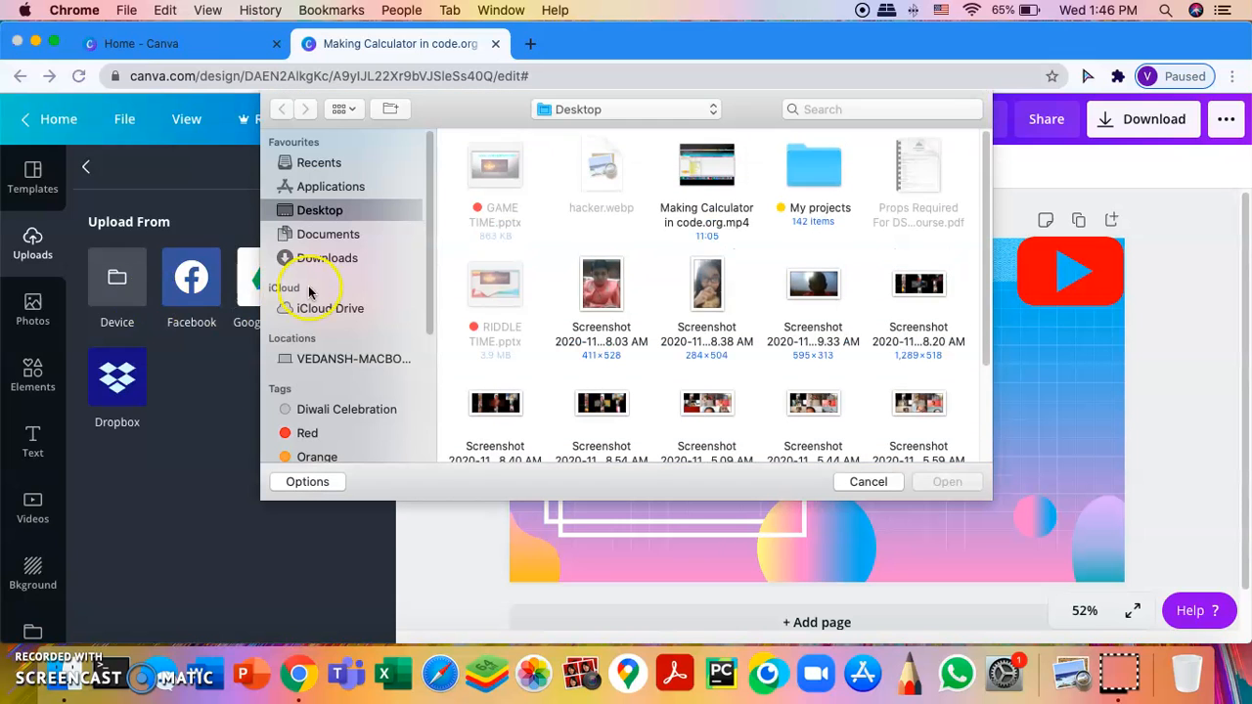
scroll(685, 264, "down", 5)
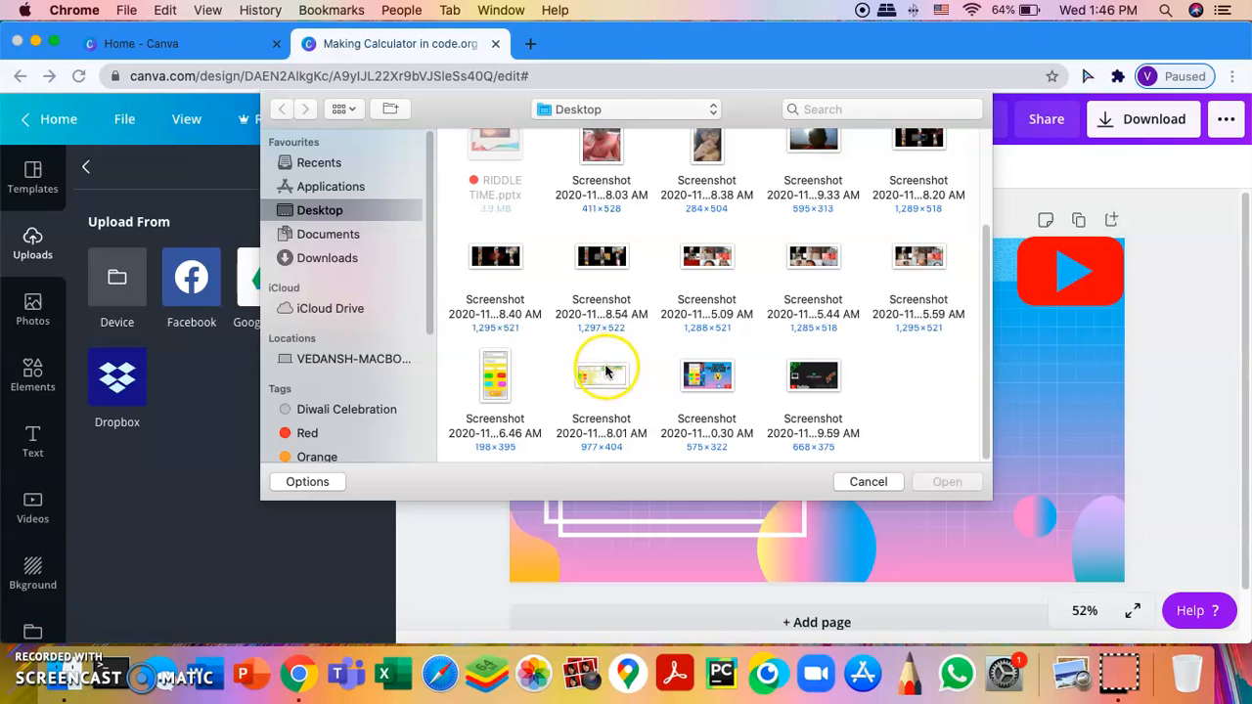
scroll(603, 364, "up", 5)
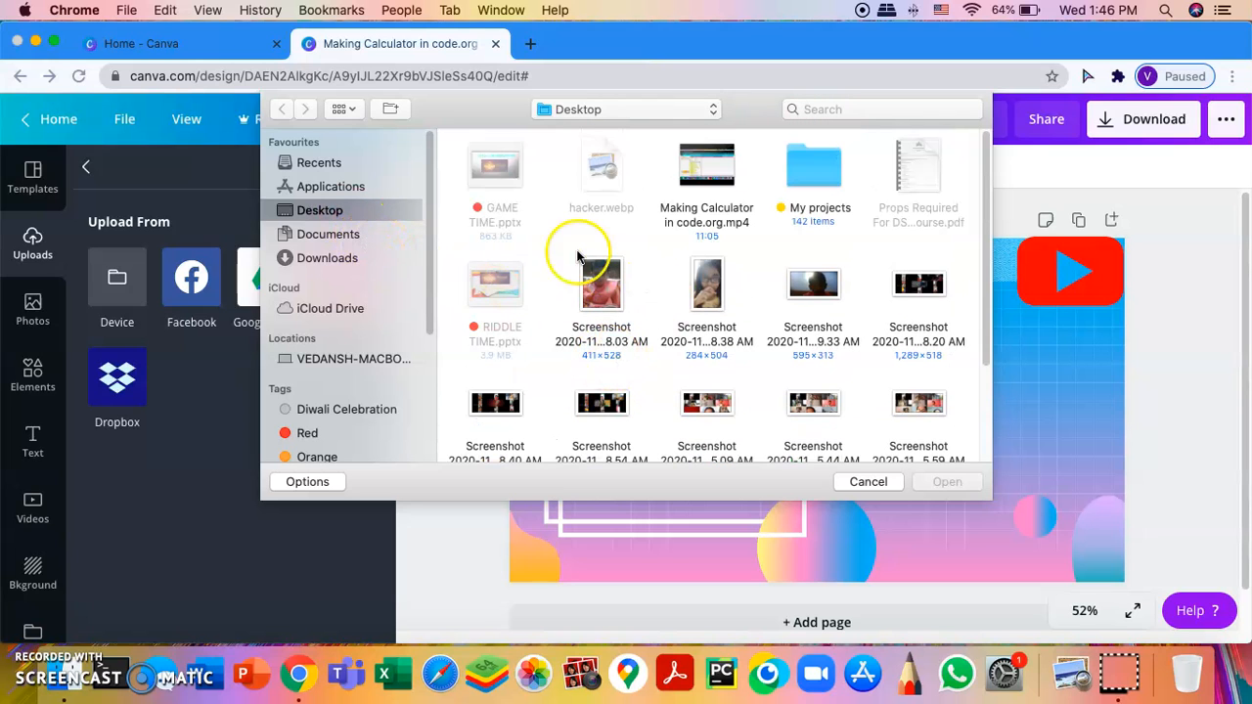
left_click(385, 258)
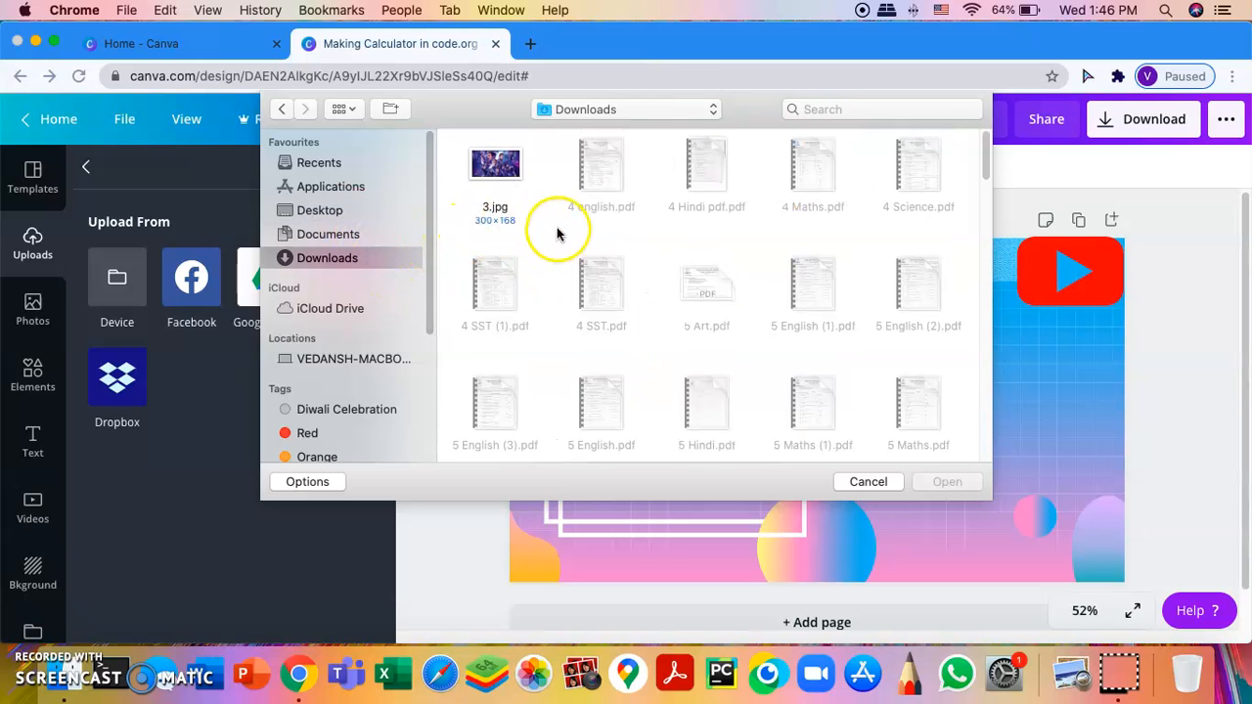
scroll(553, 231, "down", 5)
left_click(323, 211)
scroll(637, 362, "down", 5)
left_click(484, 399)
left_click(945, 482)
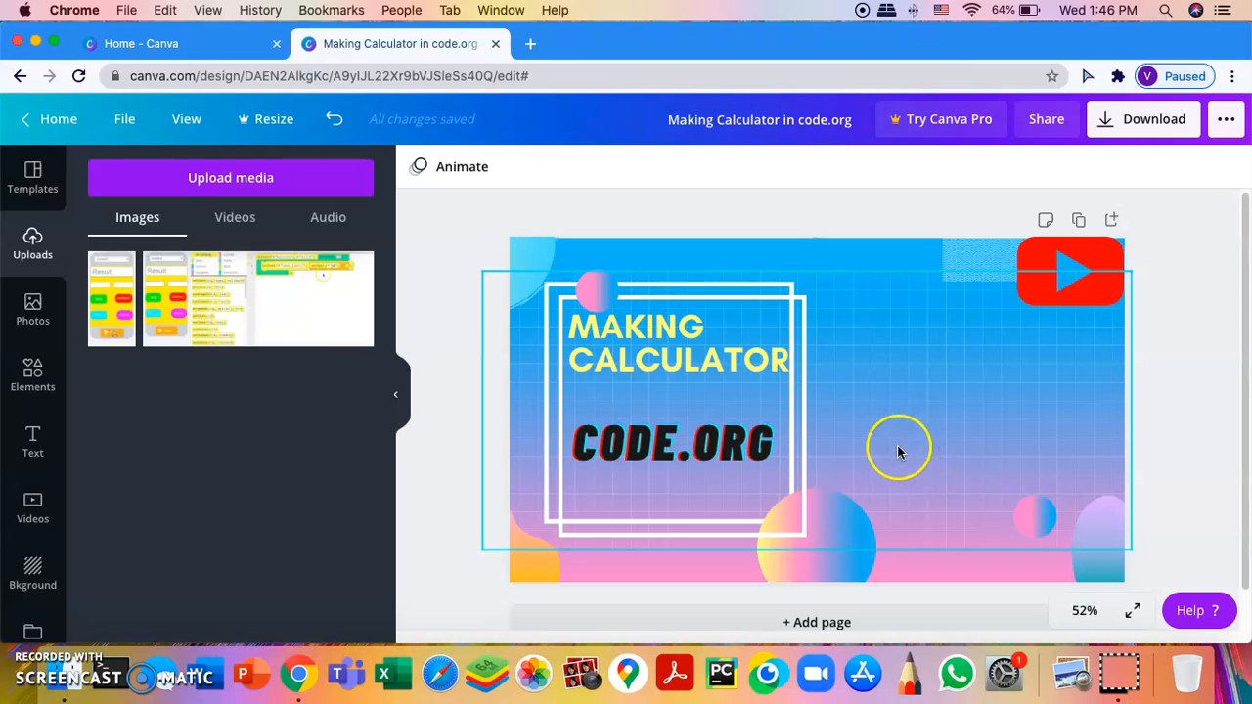
Step: Add the calculator screenshot to the thumbnail, right of the title and slightly lower
left_click(113, 288)
left_click_drag(834, 381, 936, 361)
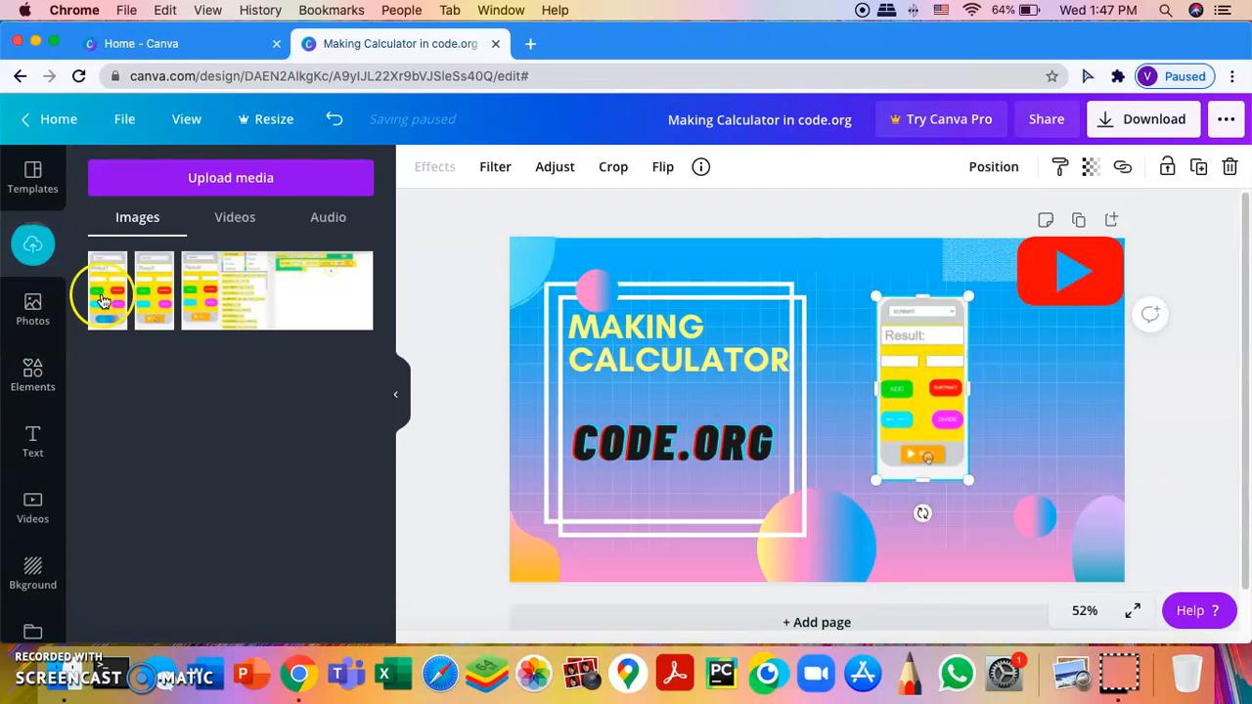
left_click(105, 262)
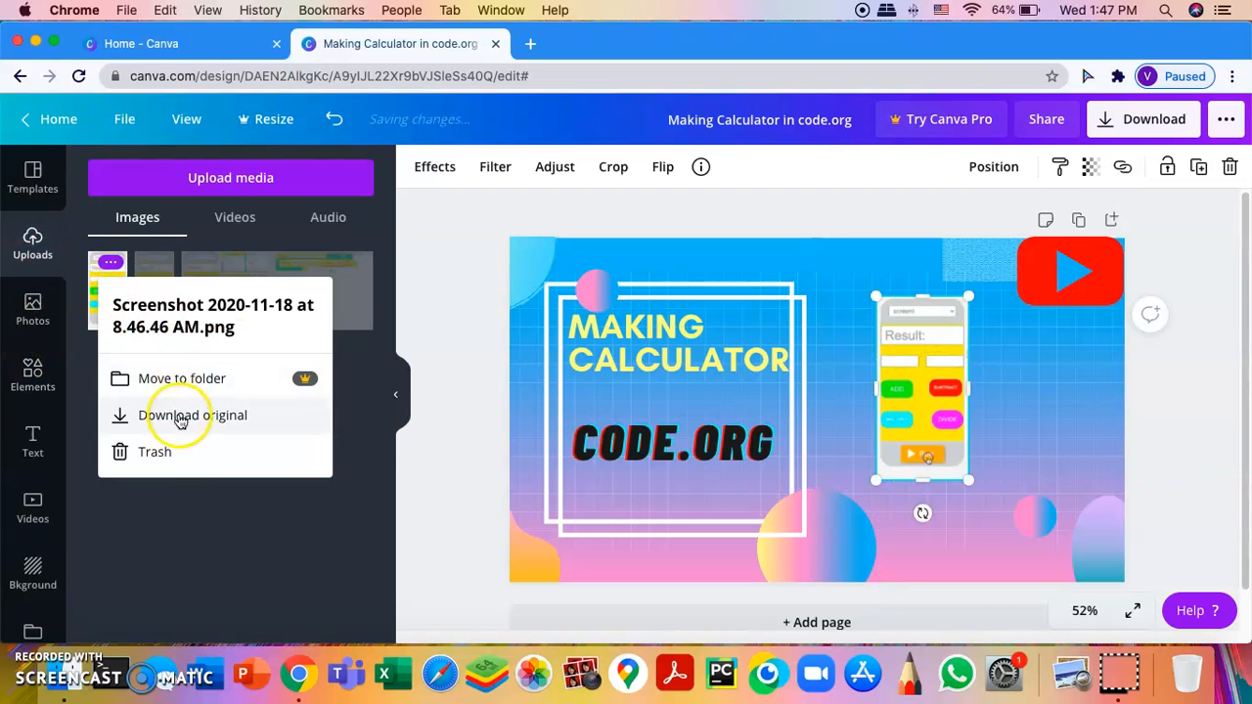
left_click(187, 453)
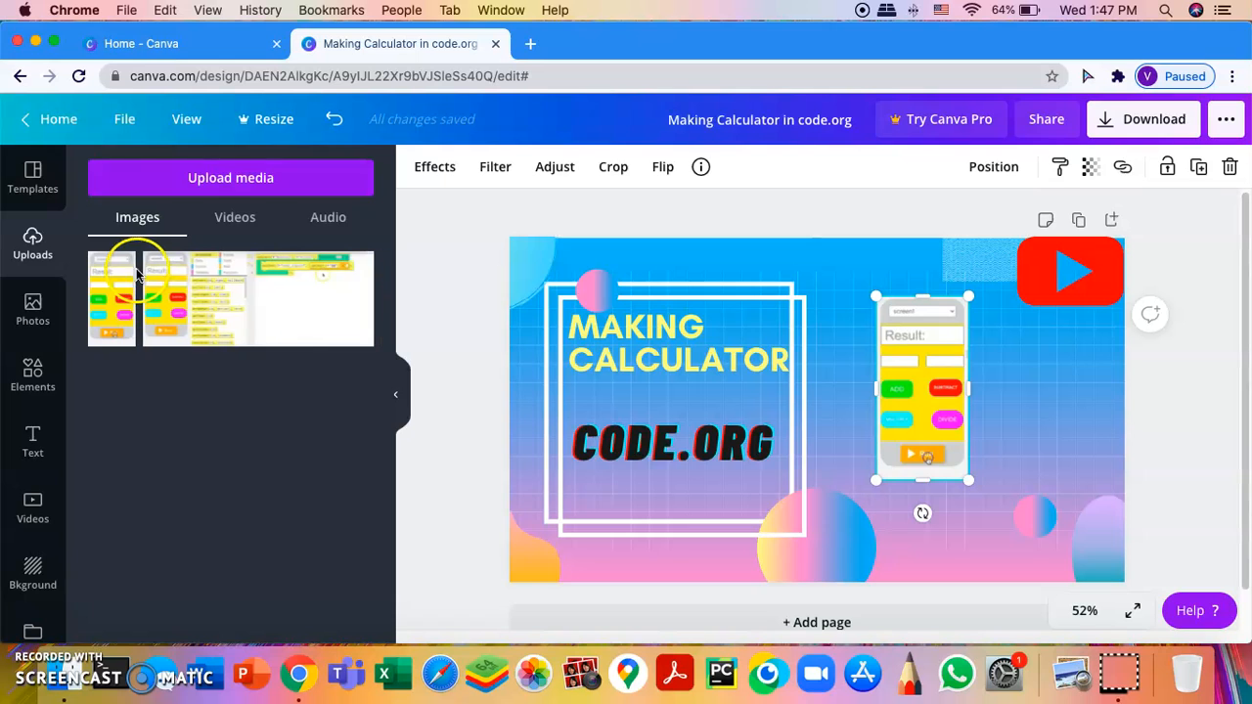
left_click_drag(934, 363, 964, 377)
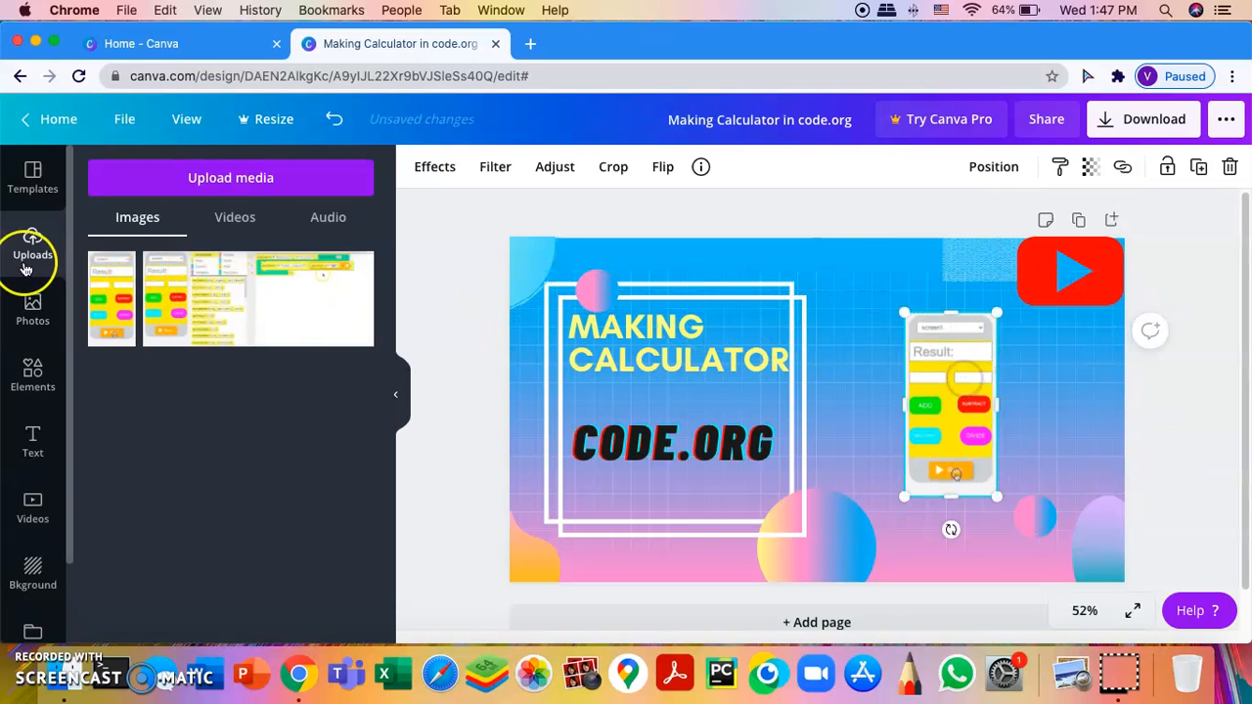
Step: Search stock photos for 'computer' and add the laptop-on-desk photo
left_click(33, 318)
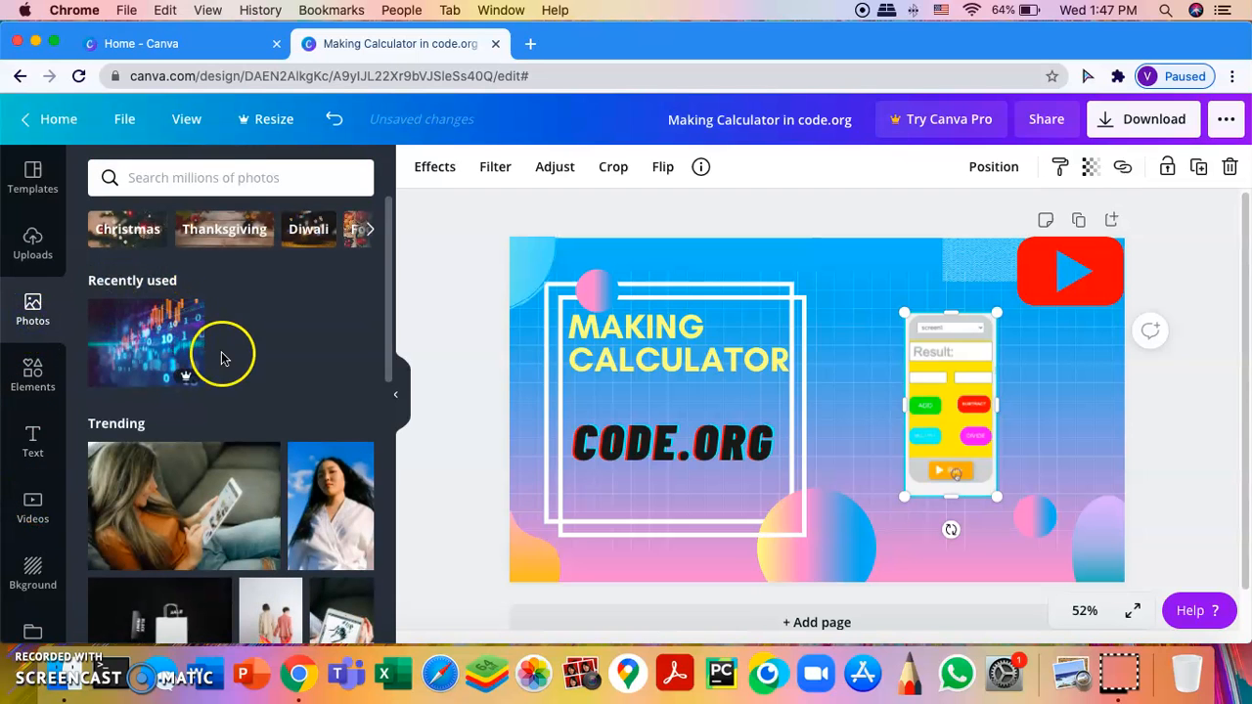
left_click(210, 178)
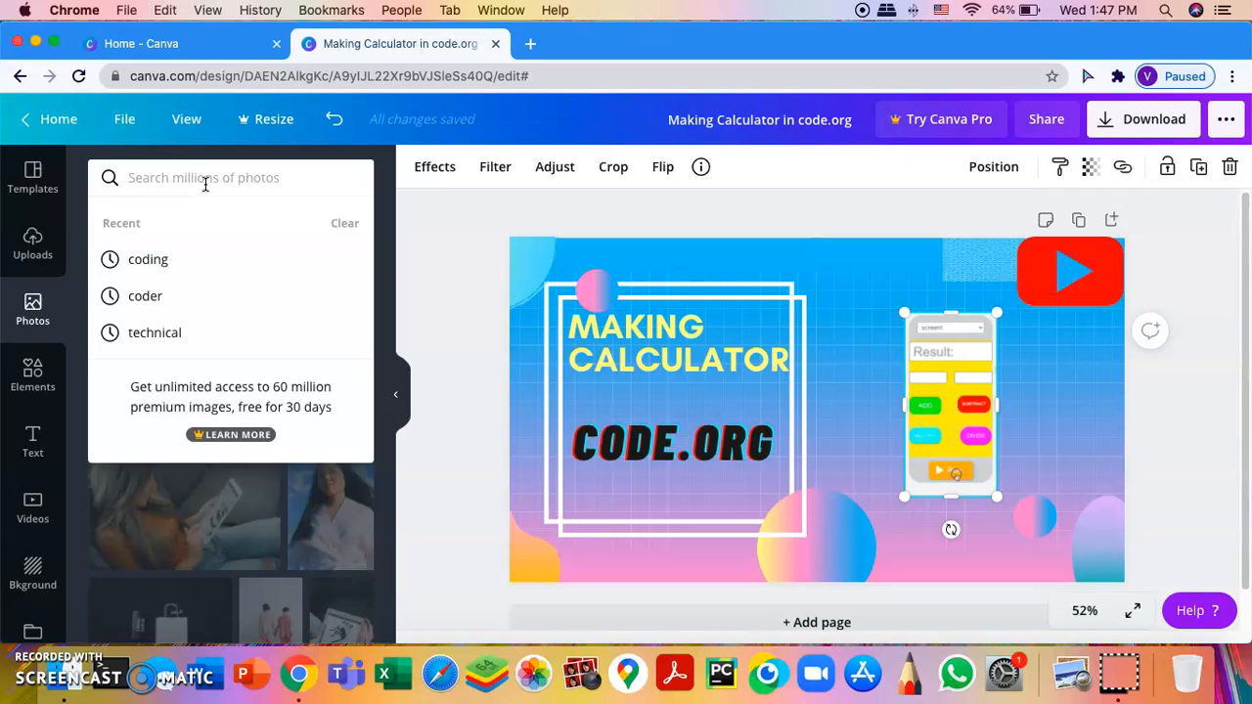
type("computer")
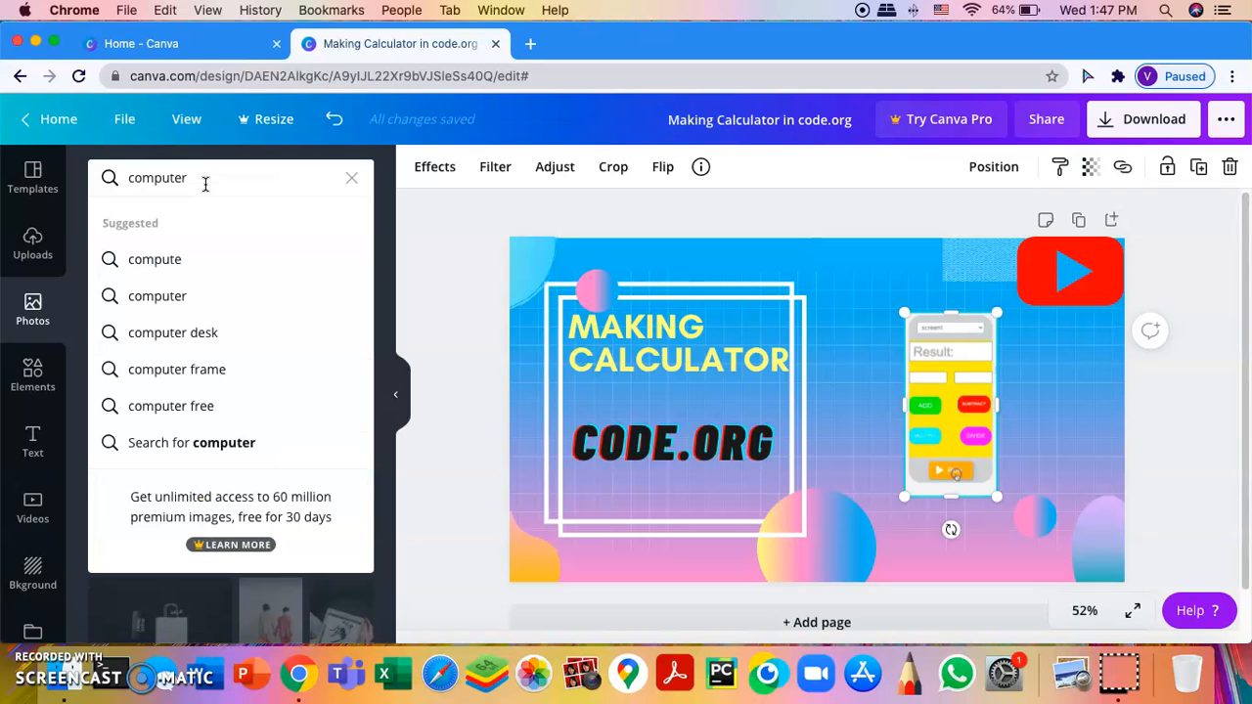
key("Return")
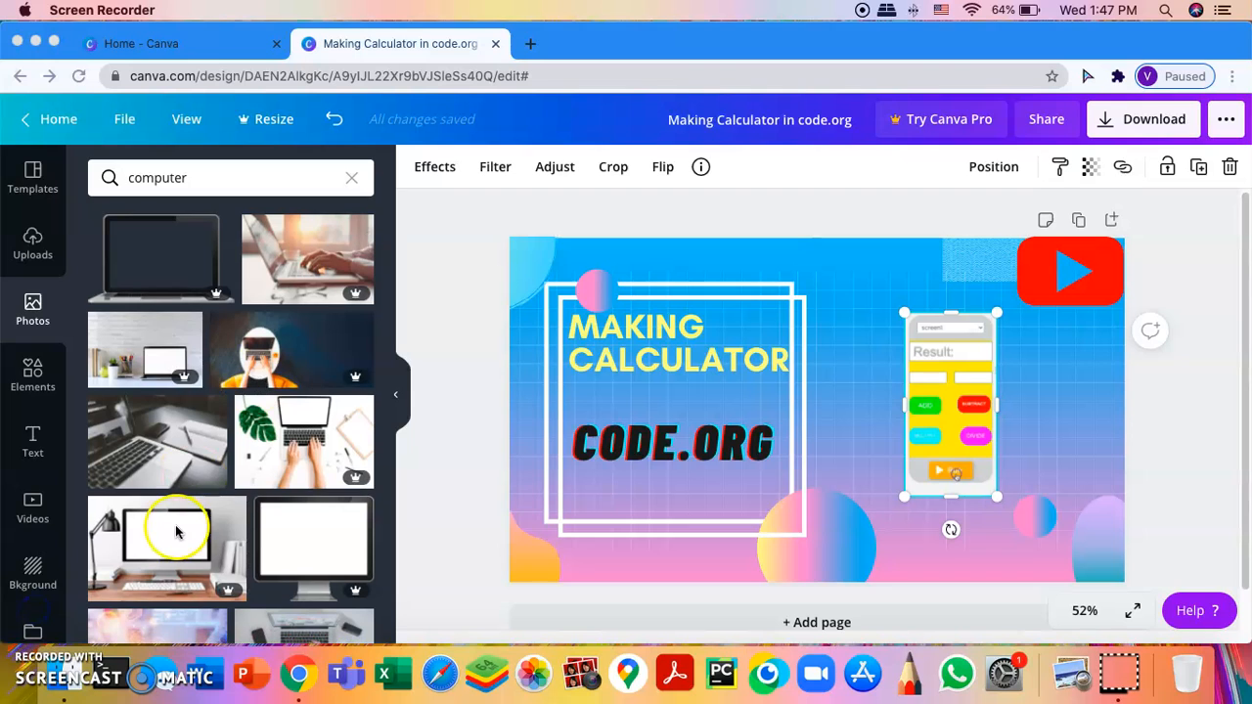
scroll(168, 510, "down", 5)
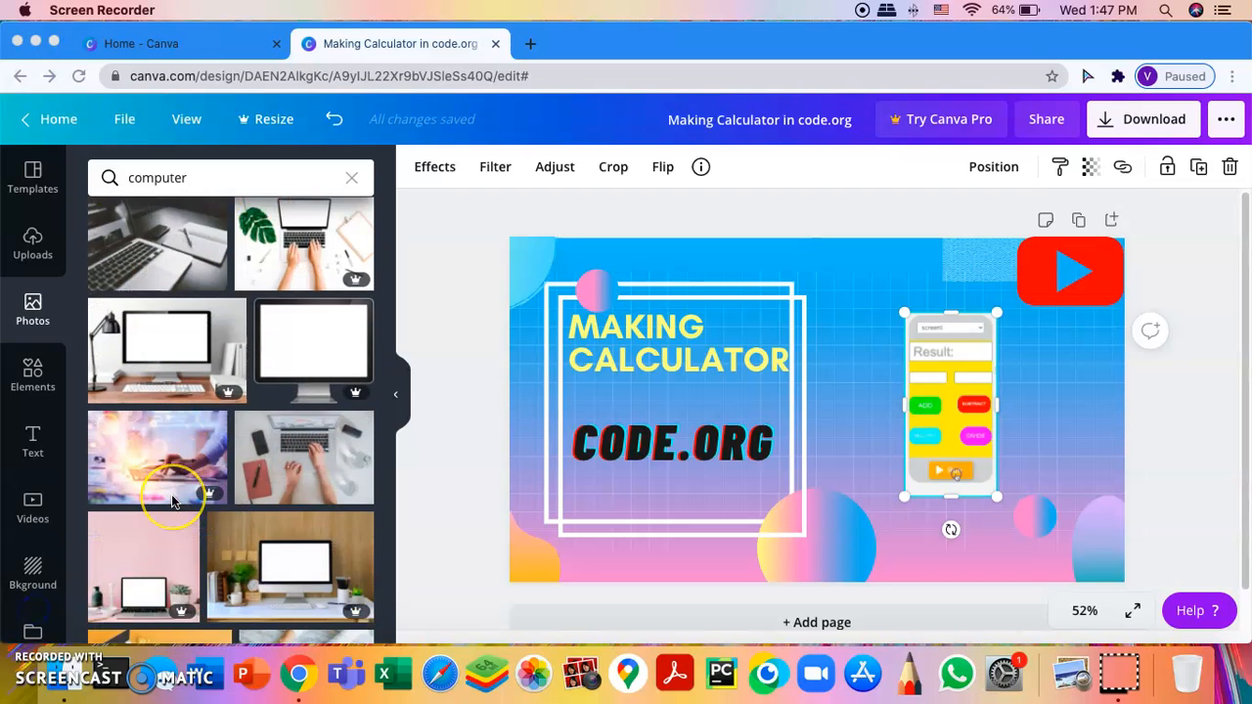
left_click(208, 462)
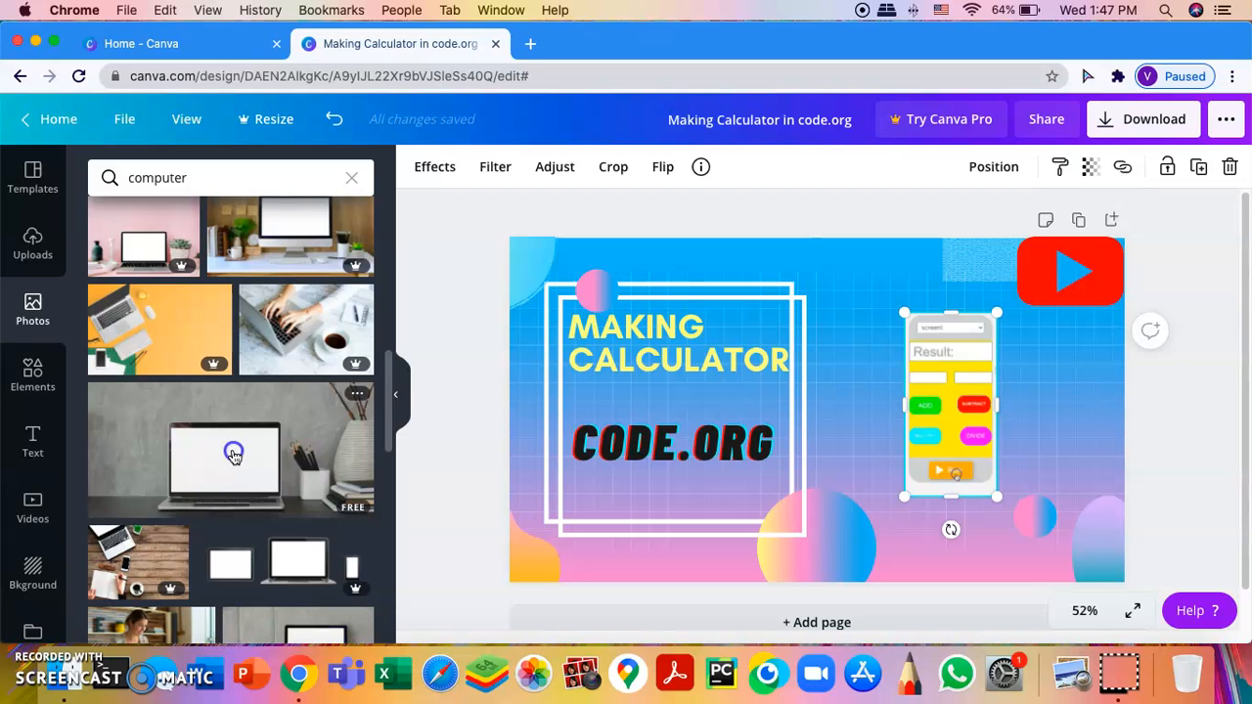
Step: Shrink the laptop photo, then Send to Back and send the background group backward
left_click_drag(1094, 538, 788, 395)
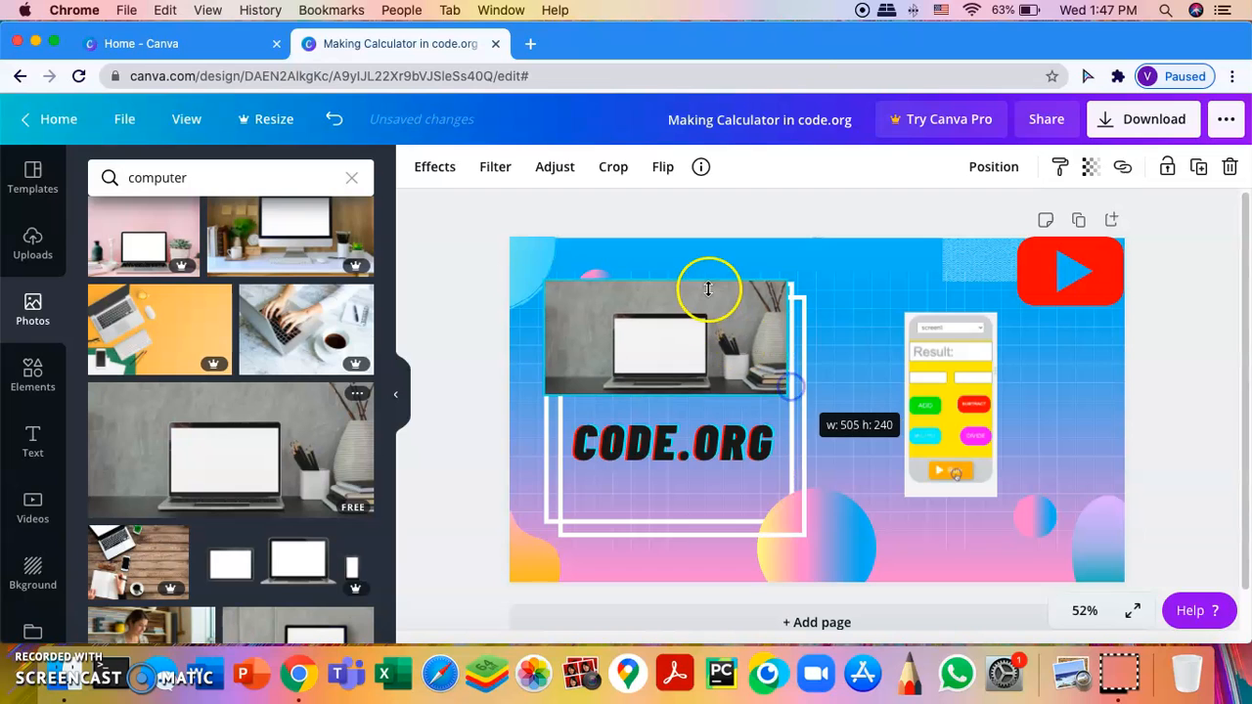
left_click_drag(706, 294, 1026, 405)
right_click(1027, 401)
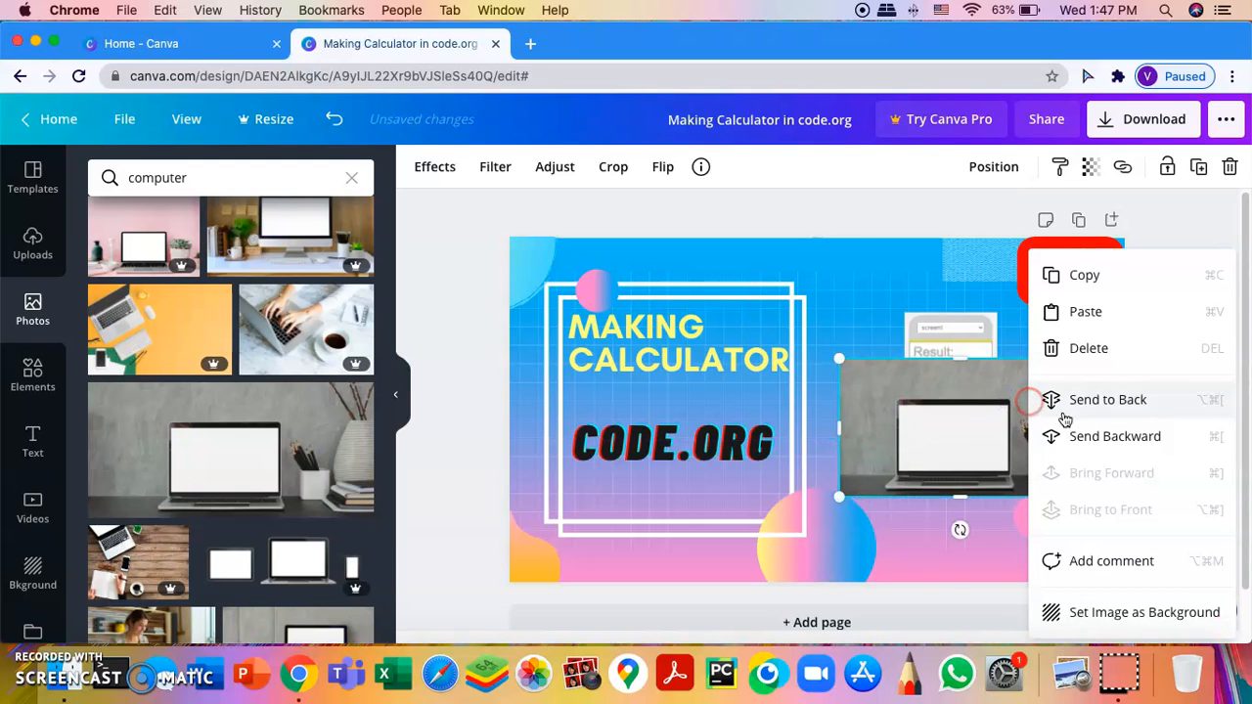
left_click(1091, 401)
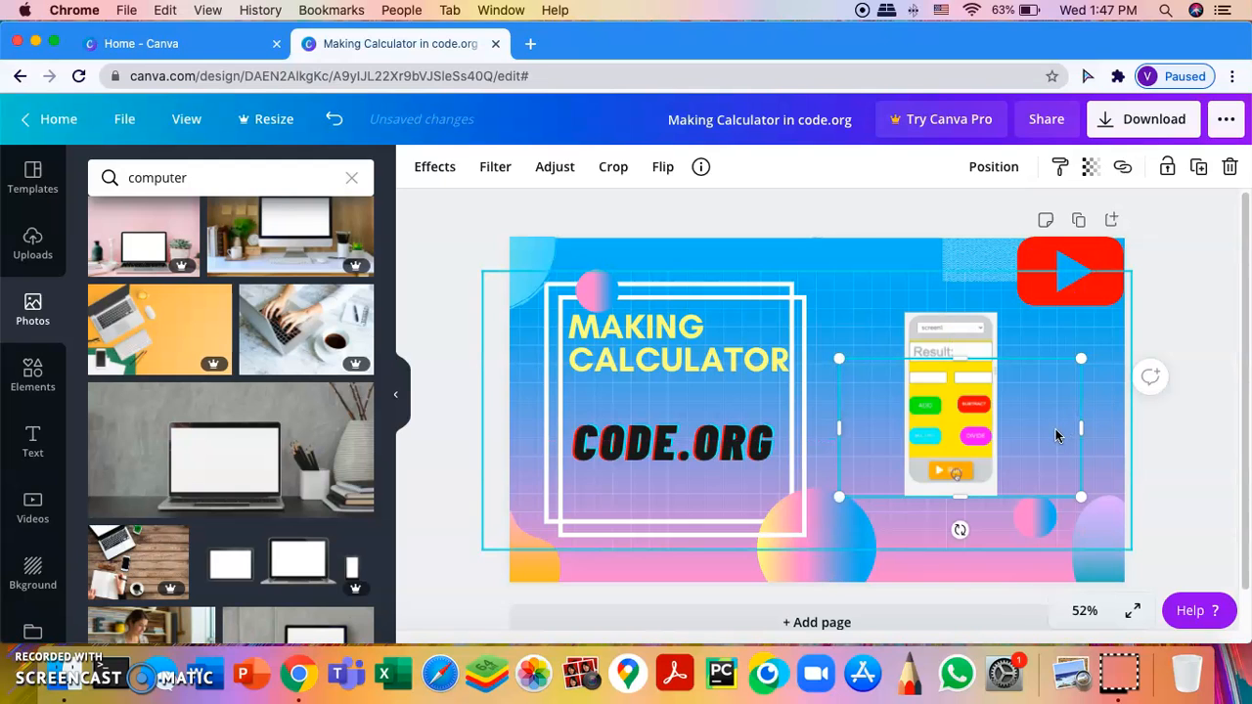
right_click(1054, 431)
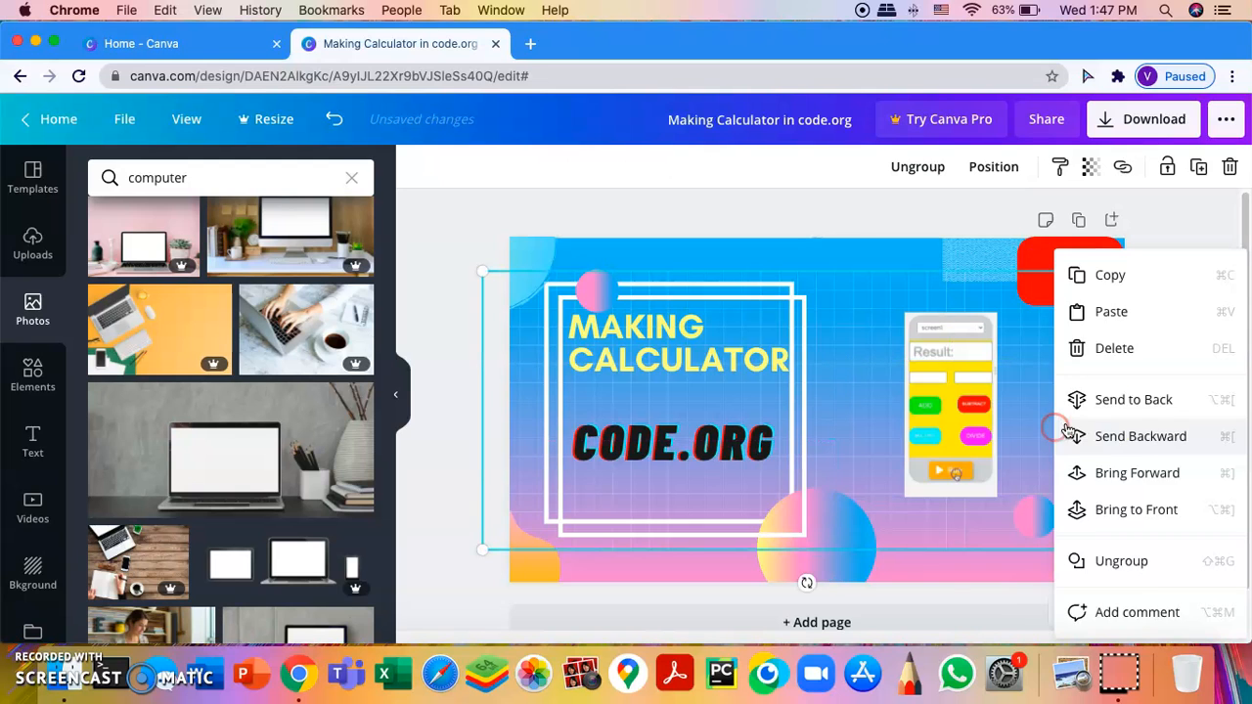
left_click(1122, 437)
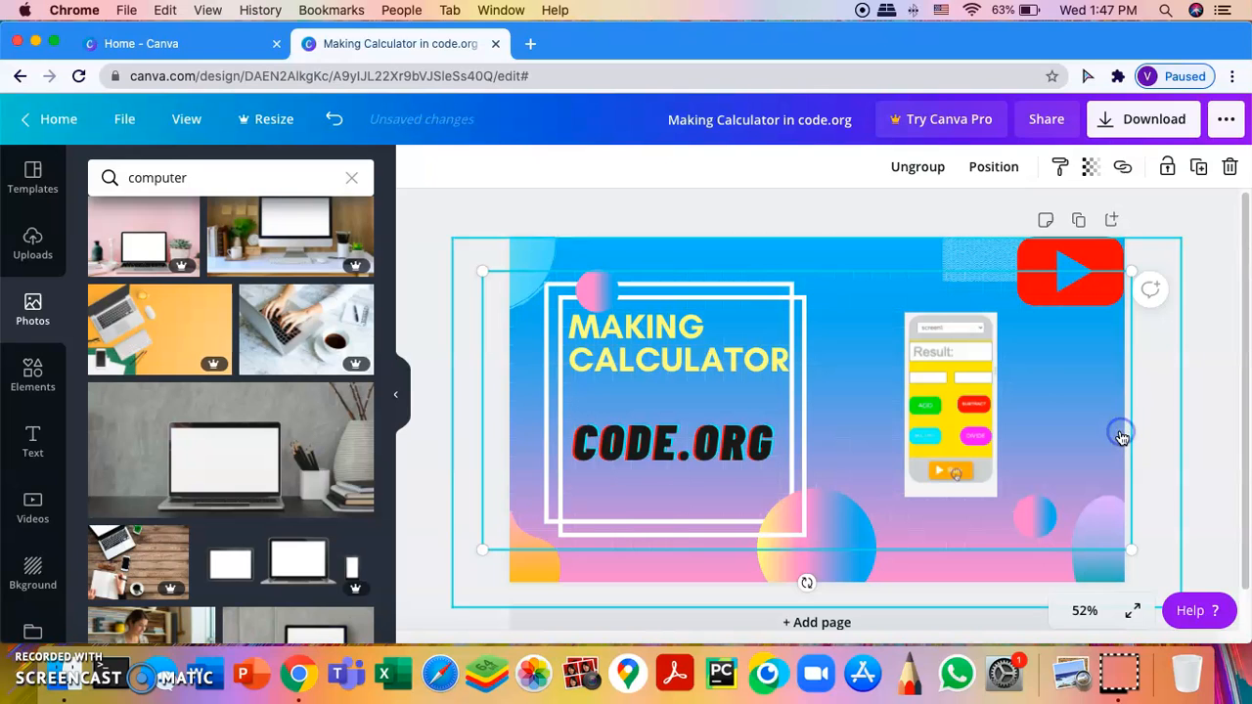
left_click(1022, 398)
left_click(1178, 382)
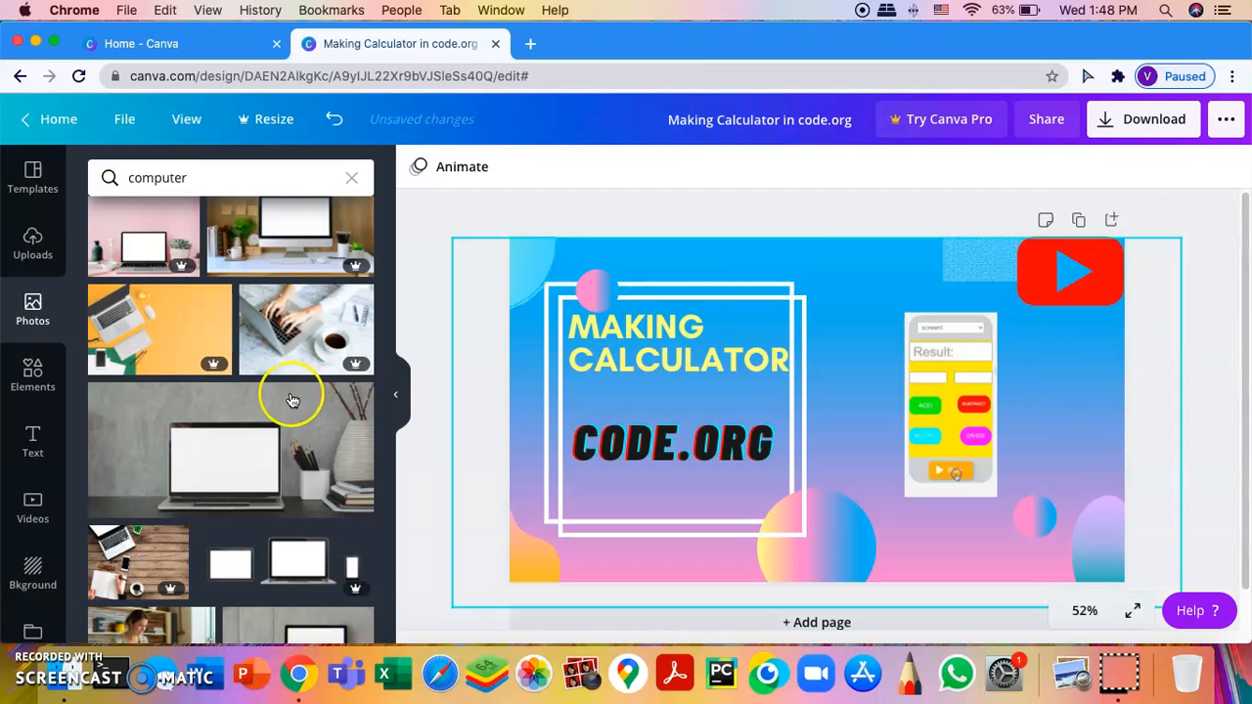
Step: Search stock photos for 'matrix' and add the green matrix-code photo
scroll(133, 285, "up", 10)
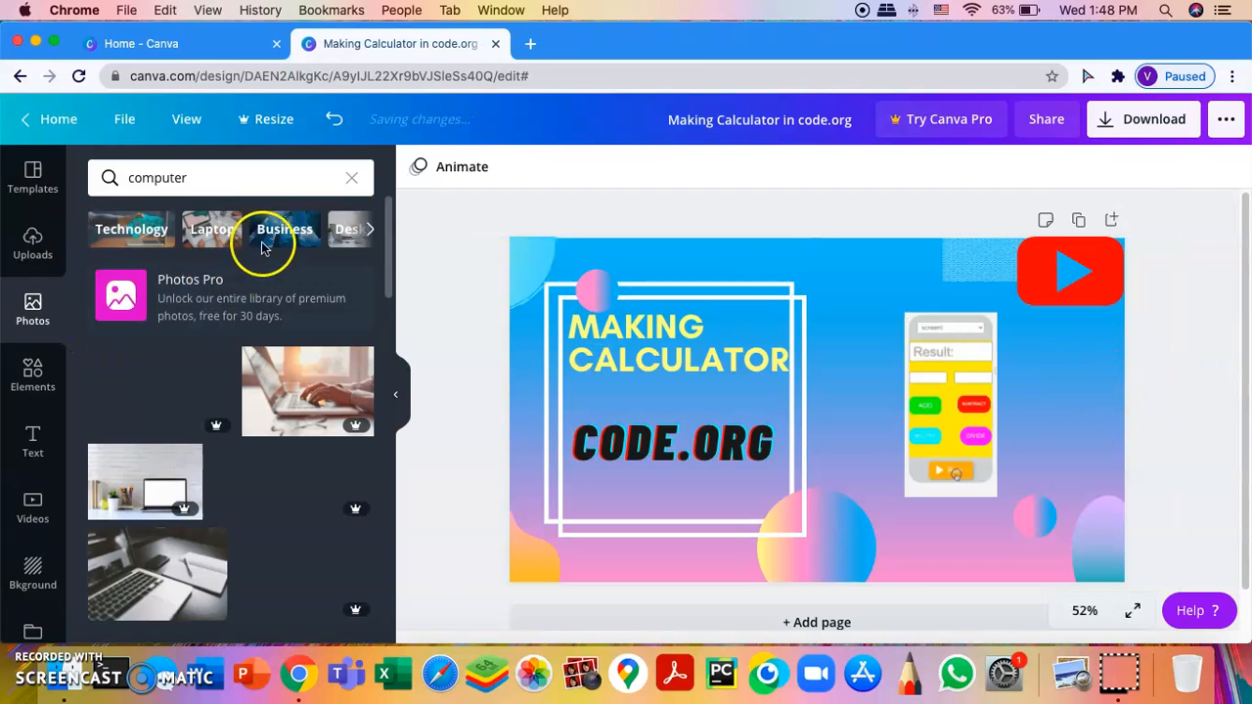
left_click(32, 253)
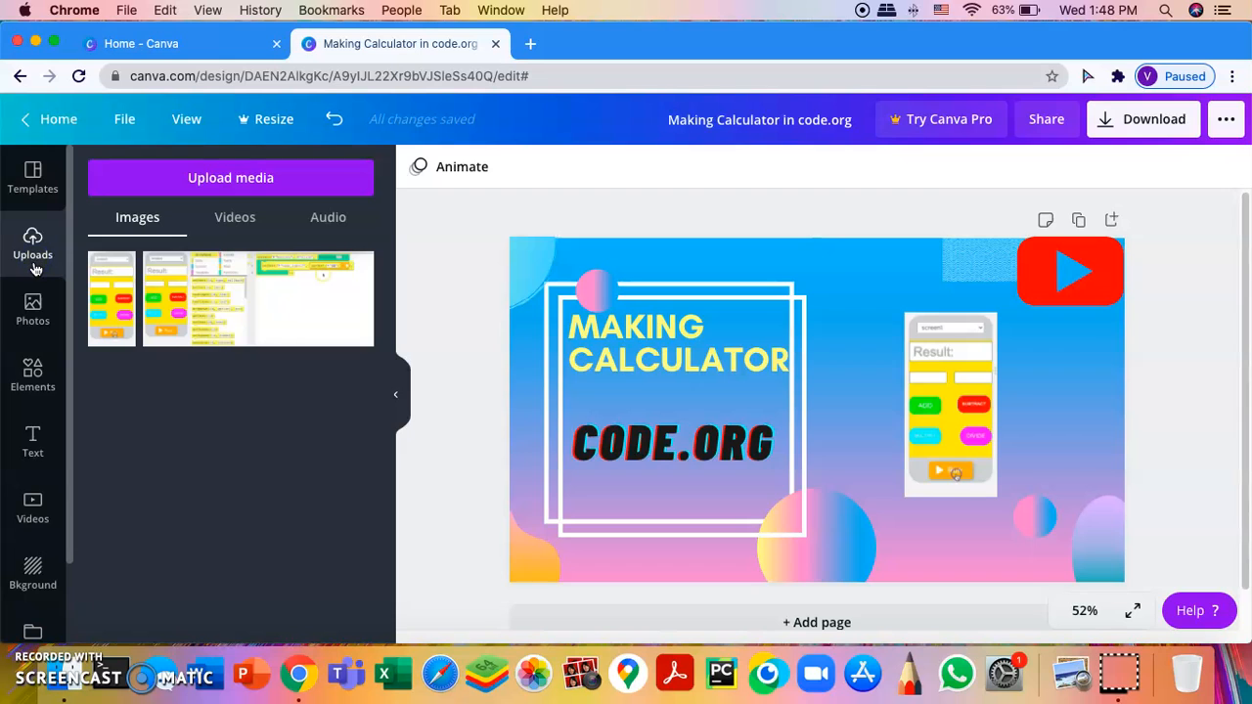
left_click(33, 377)
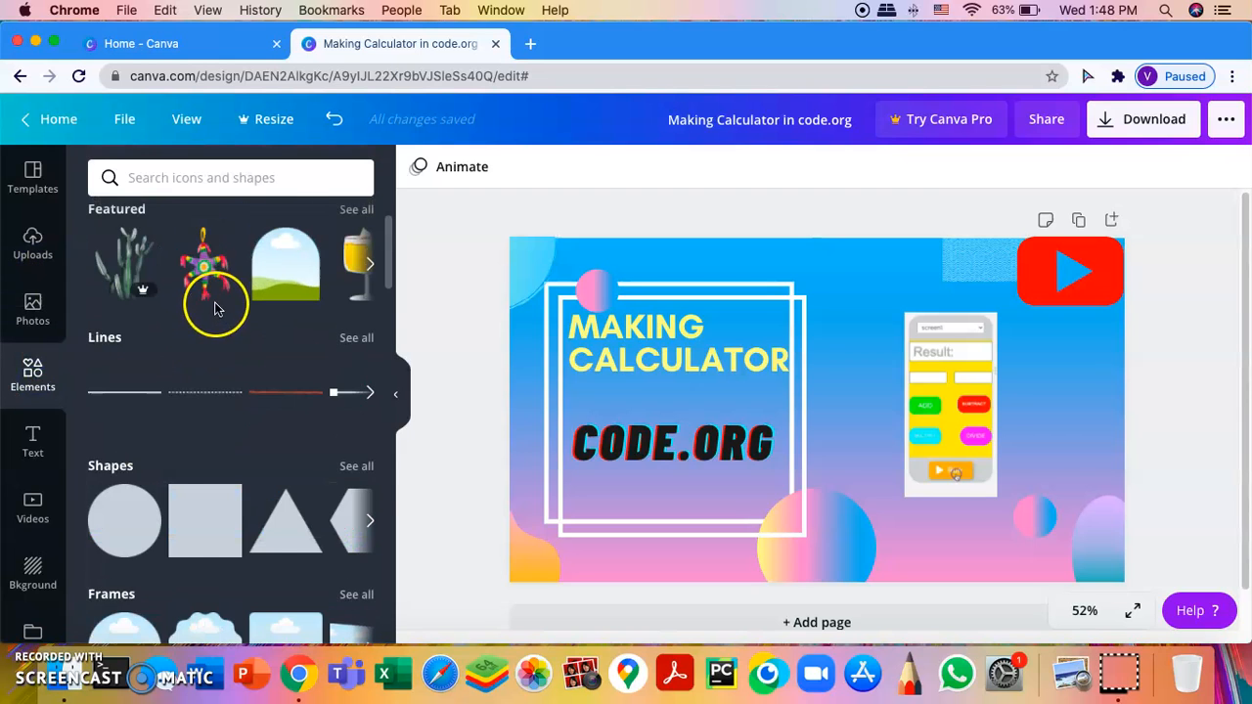
scroll(208, 308, "down", 5)
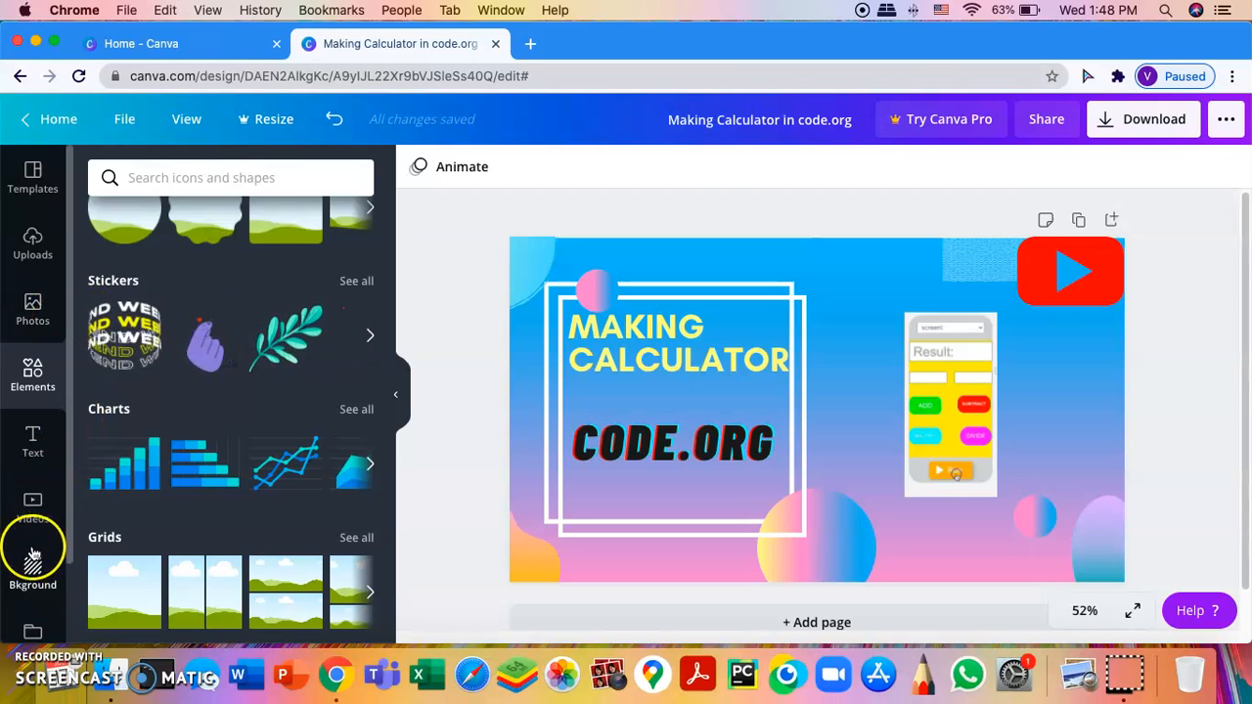
left_click(210, 183)
left_click(205, 290)
left_click(33, 307)
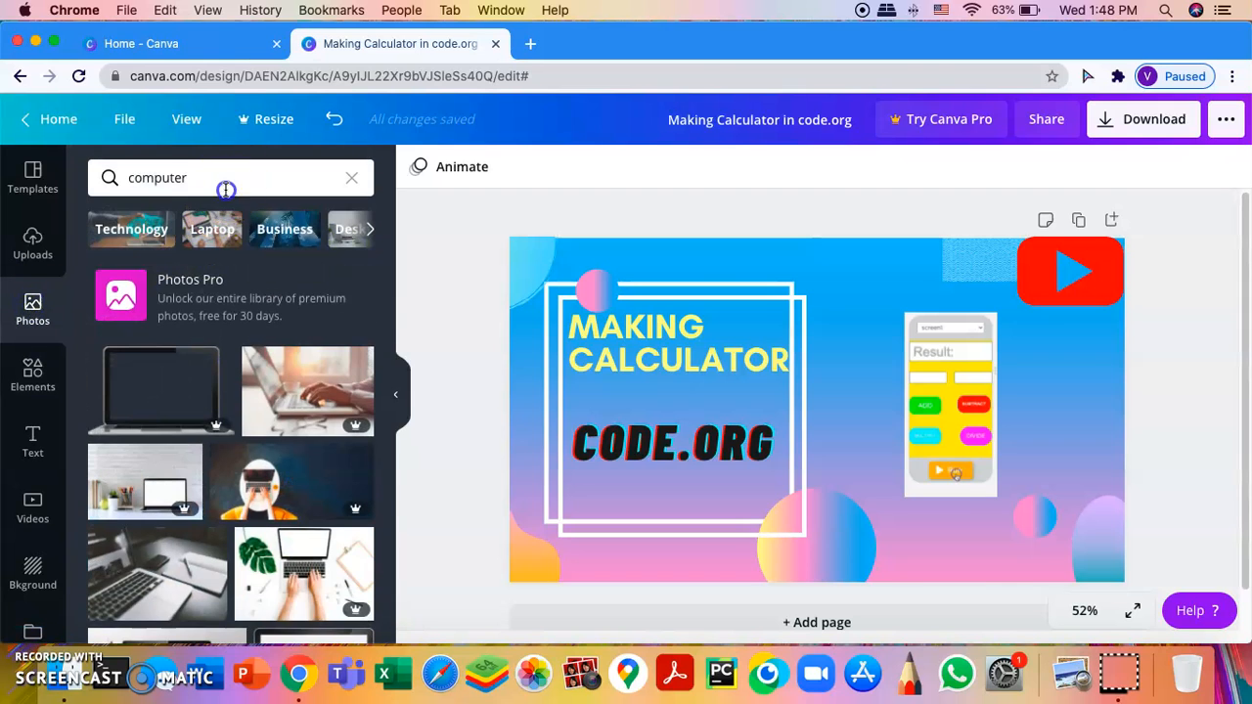
left_click(225, 189)
left_click(351, 177)
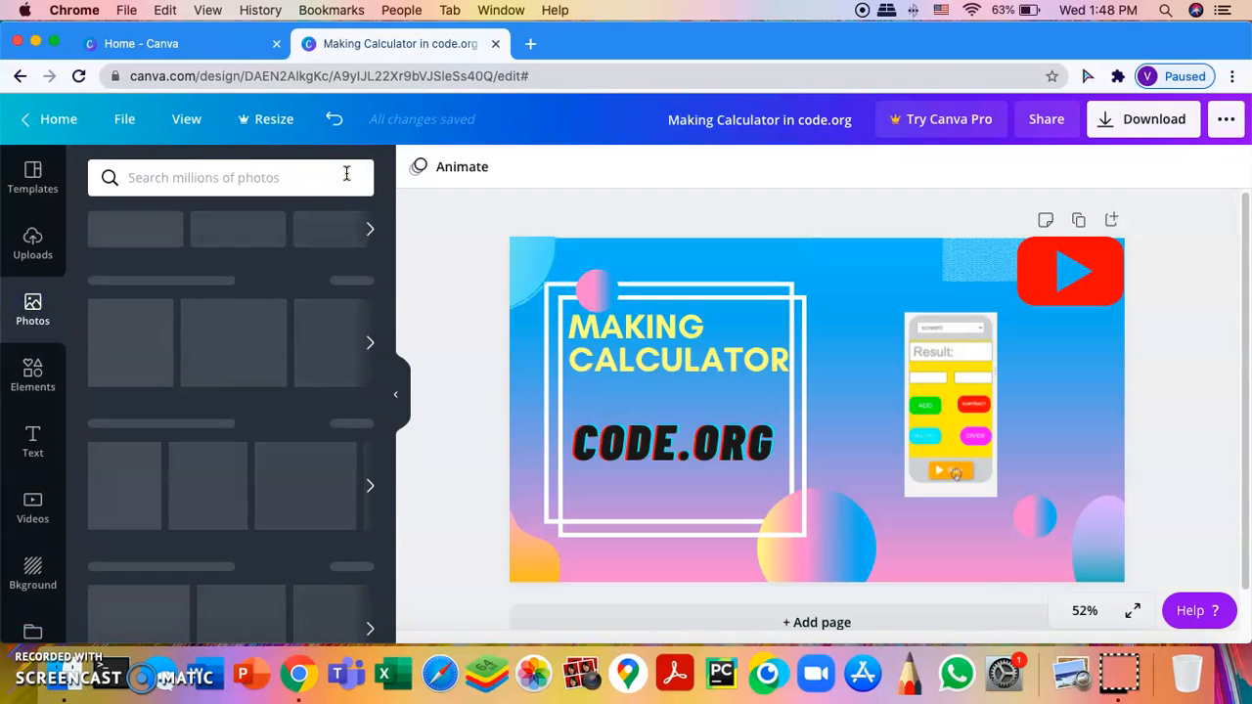
type("matr")
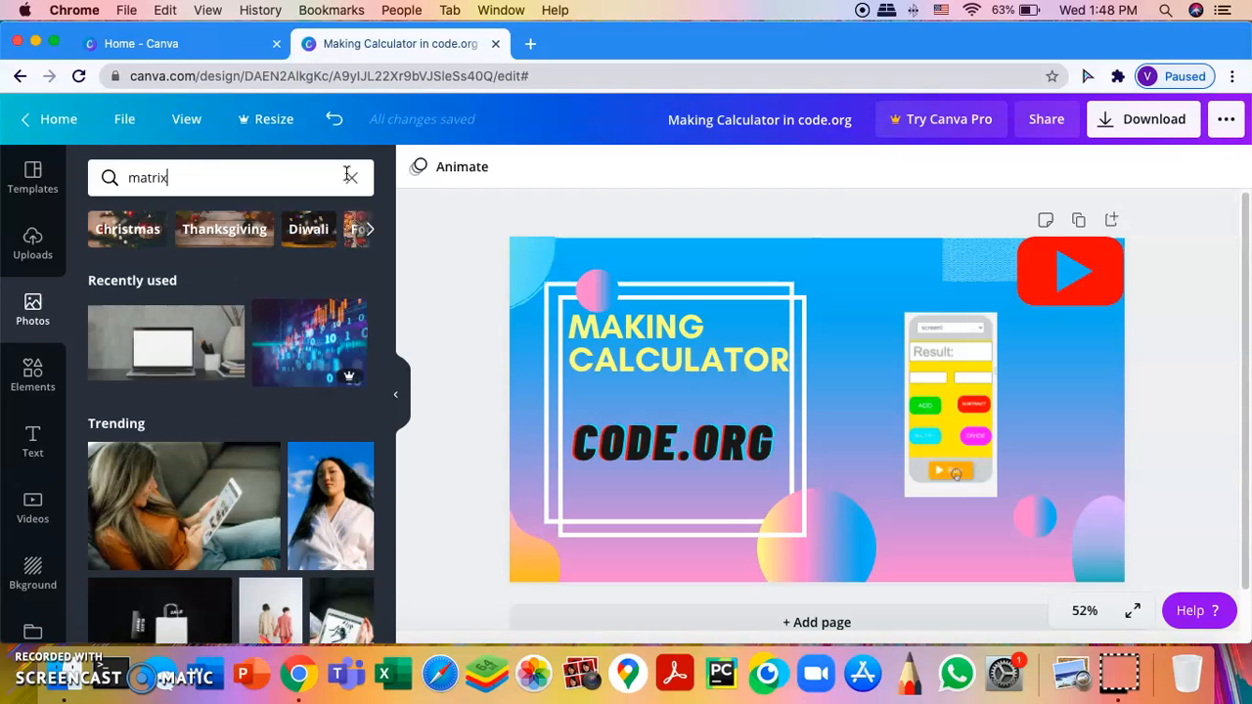
type("ix")
key("Return")
scroll(171, 483, "down", 2)
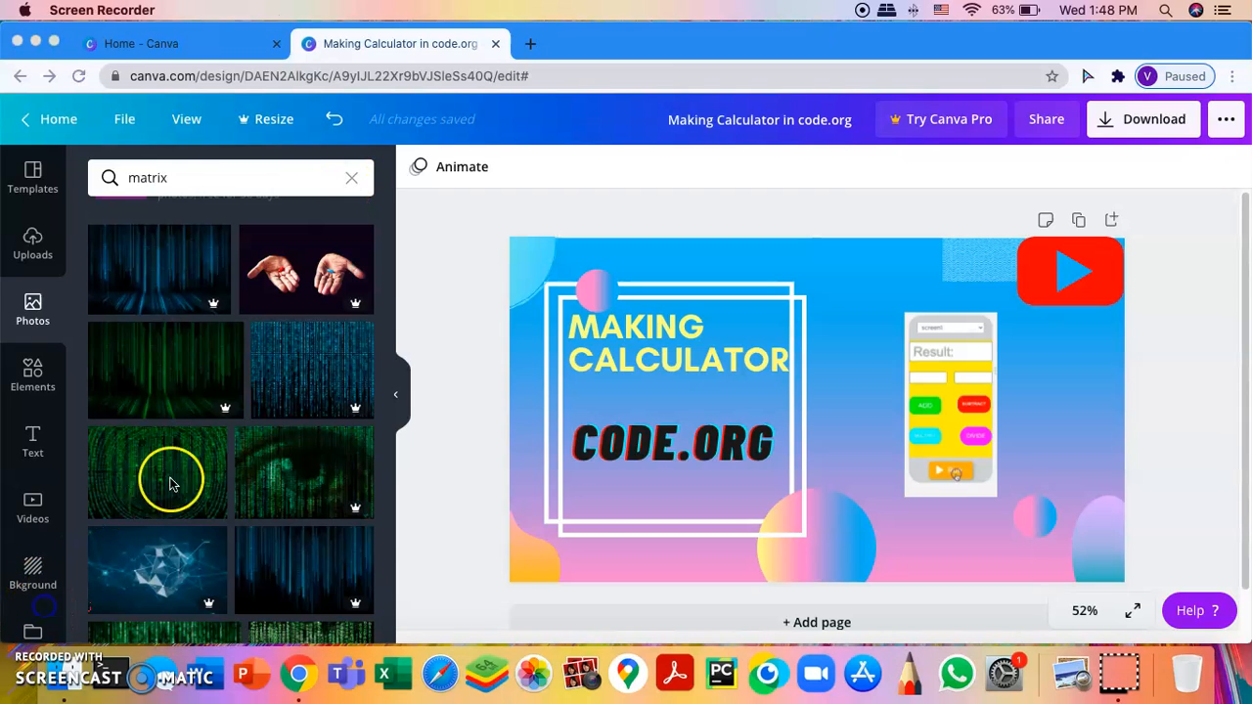
left_click(170, 482)
Step: Move the matrix photo to the lower right and bring the calculator screenshot in front
left_click_drag(907, 449, 1103, 505)
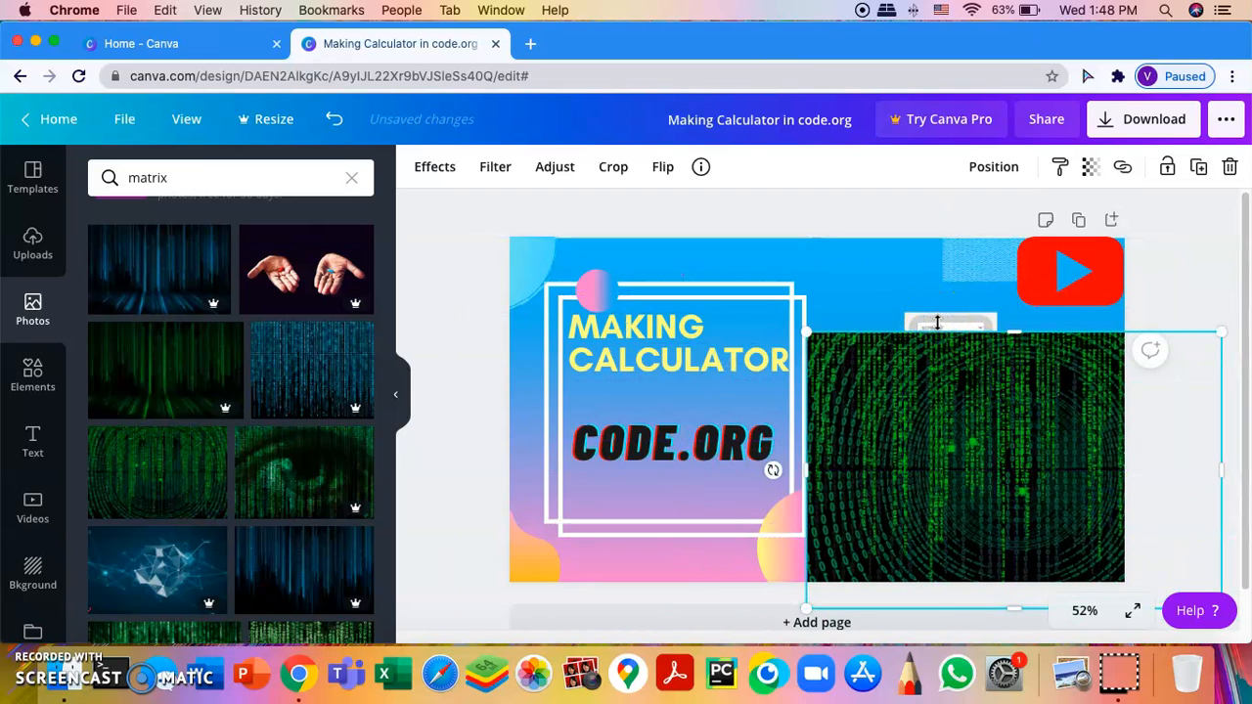
right_click(937, 323)
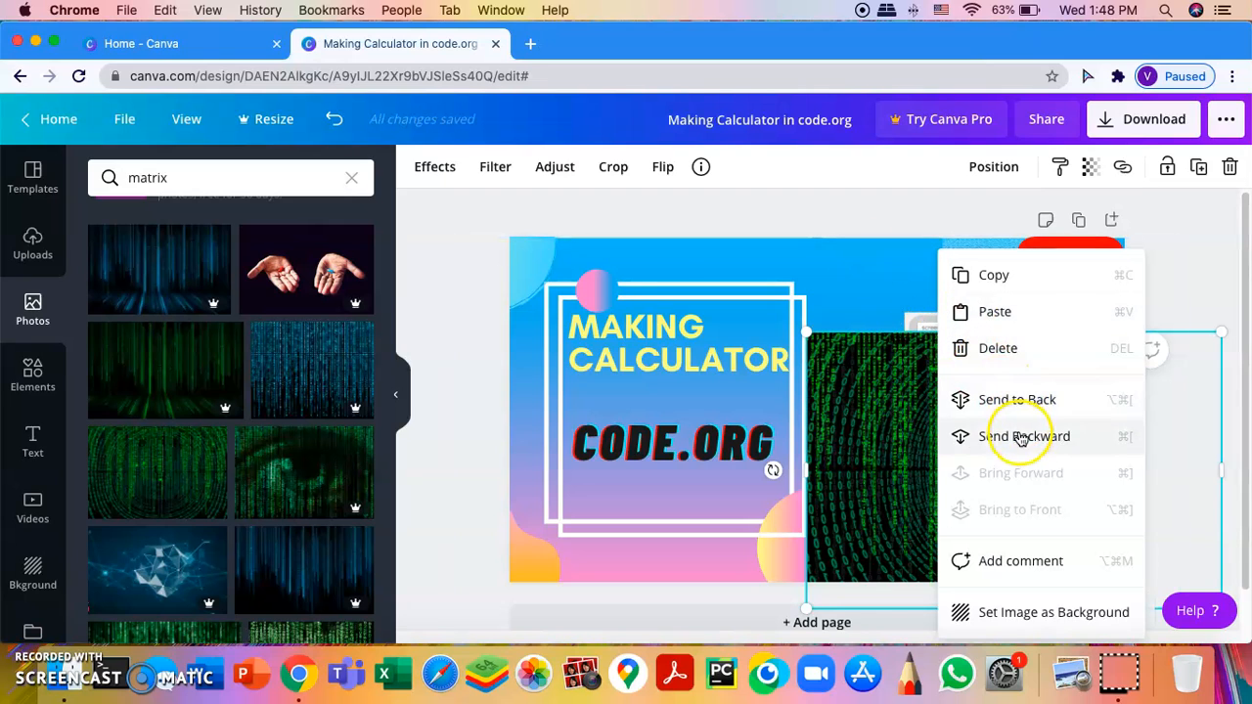
left_click(864, 287)
left_click_drag(903, 342, 913, 416)
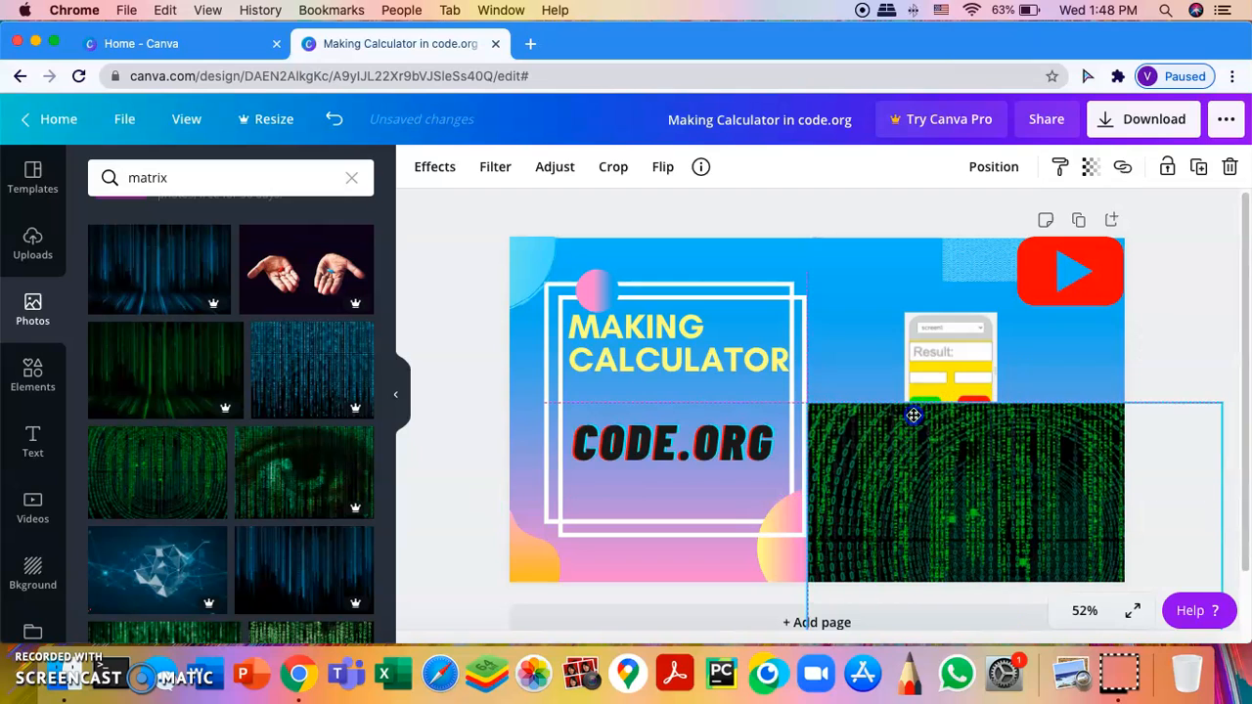
left_click(932, 348)
right_click(931, 347)
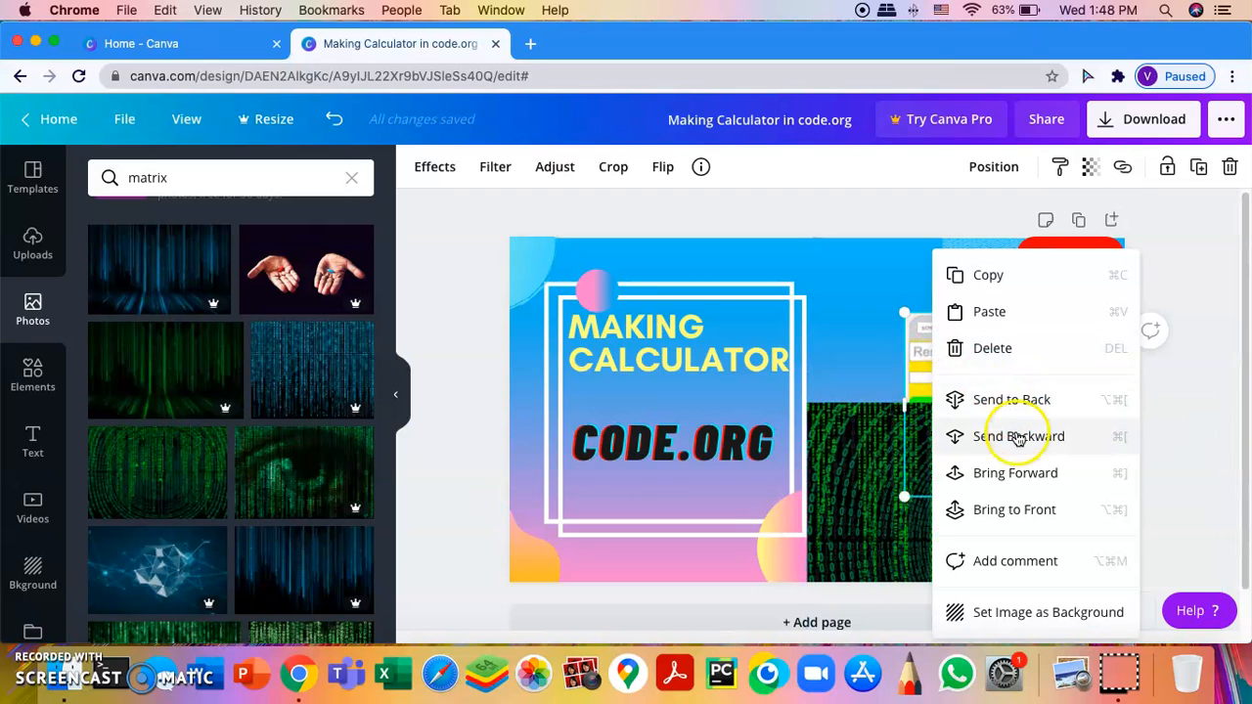
left_click(1028, 515)
Step: Resize the matrix photo behind the screenshot and shrink the screenshot to height 351
left_click_drag(1052, 406, 935, 270)
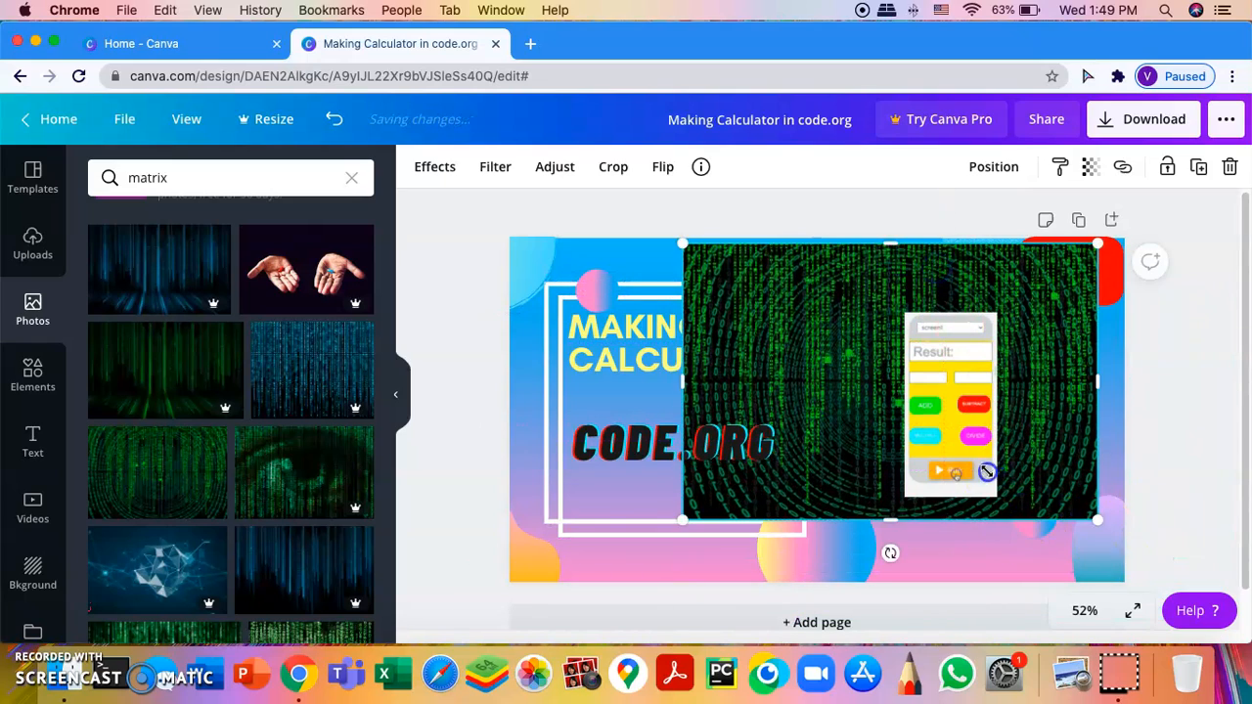
left_click_drag(1093, 521, 942, 414)
left_click_drag(813, 316, 958, 369)
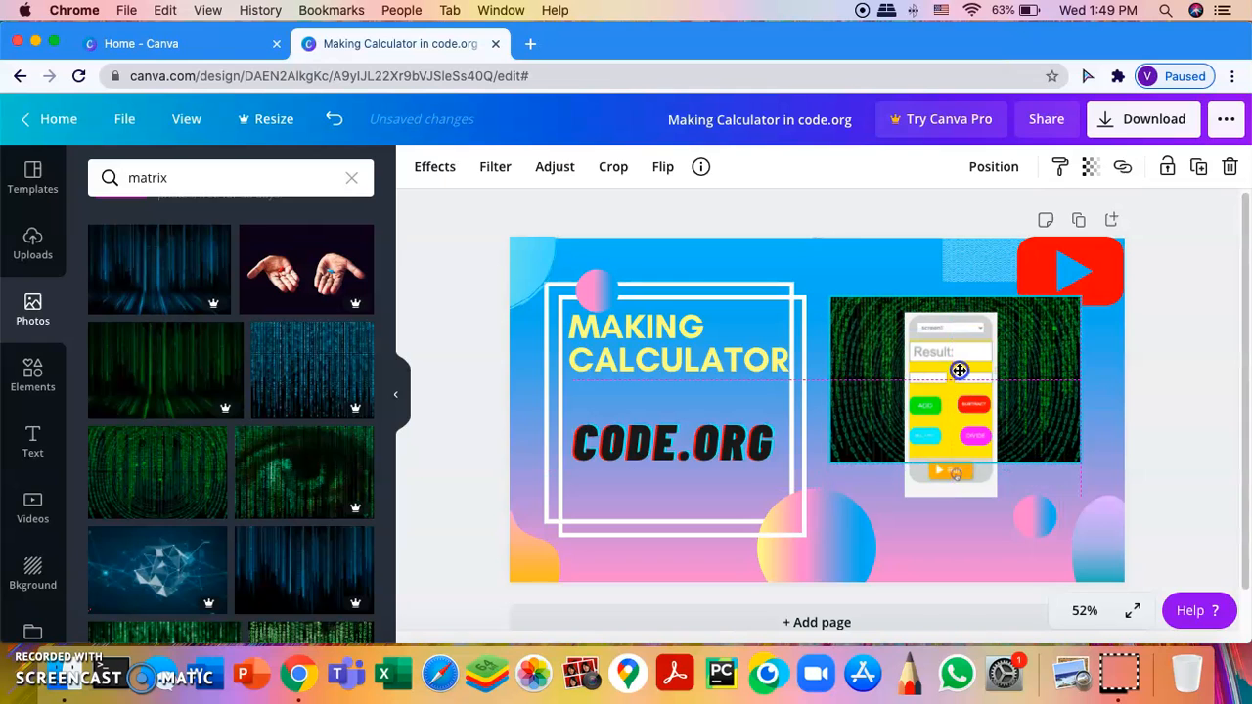
left_click_drag(956, 463, 965, 521)
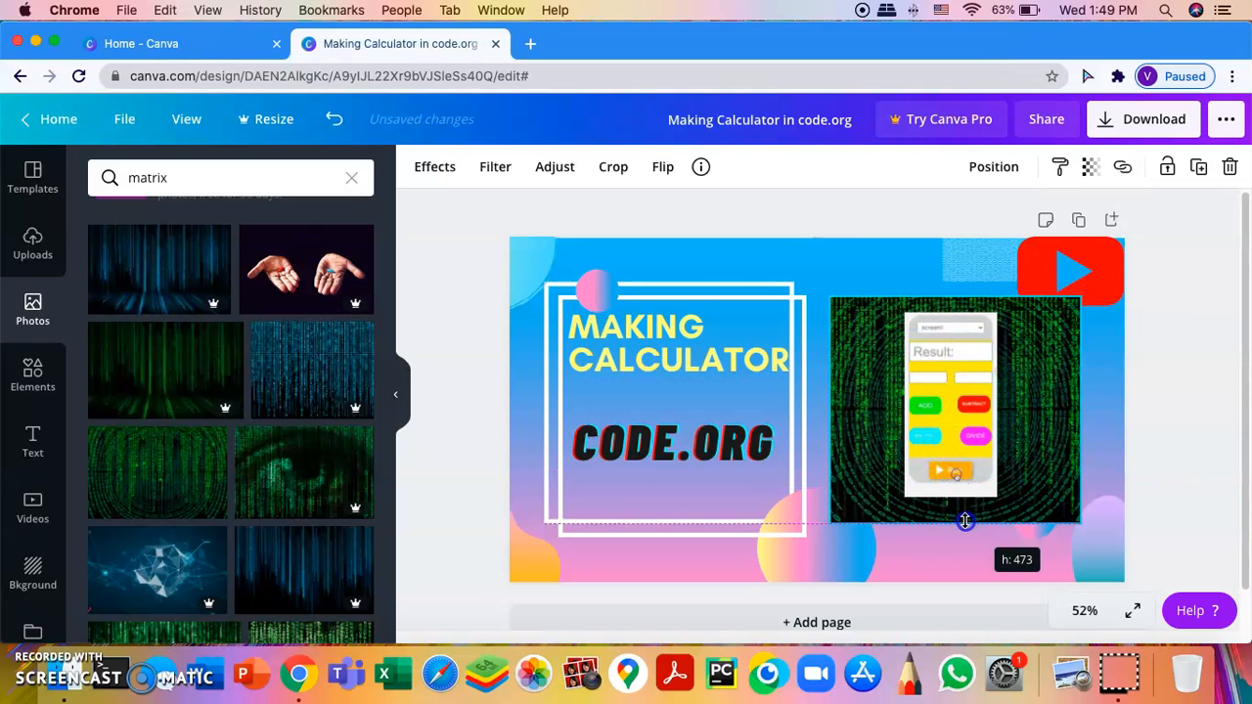
left_click(978, 450)
left_click(964, 499)
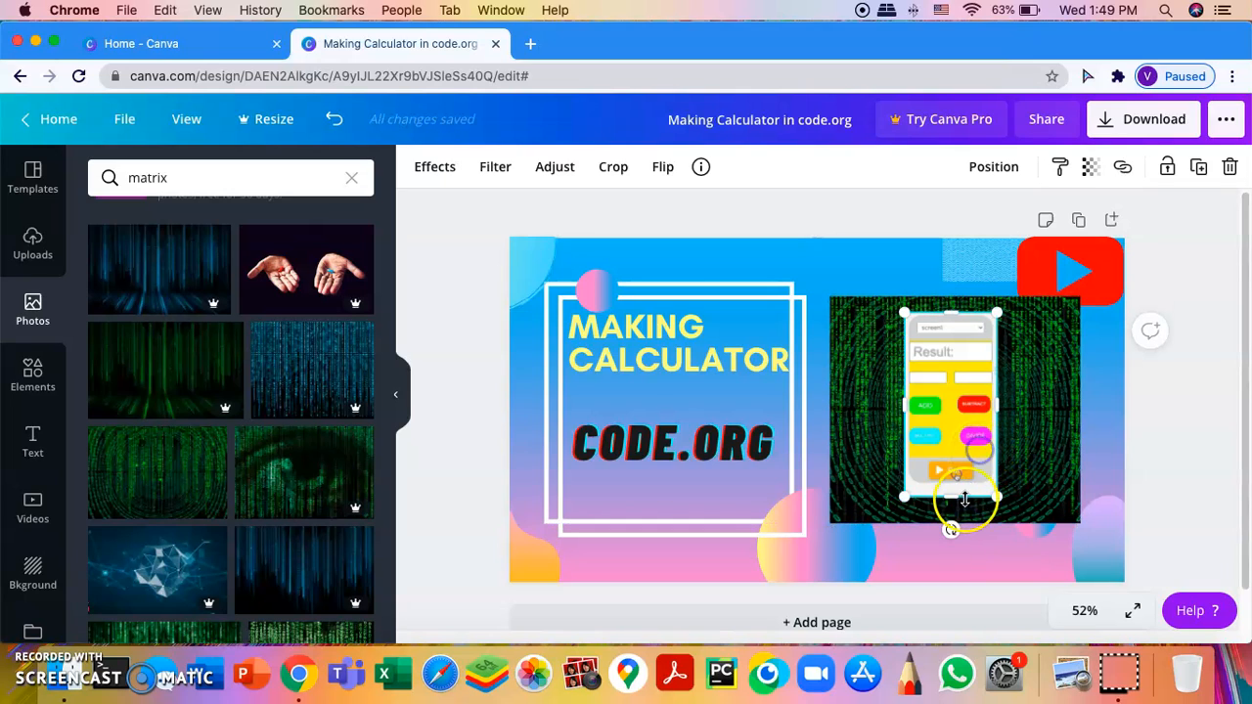
left_click_drag(961, 493, 969, 489)
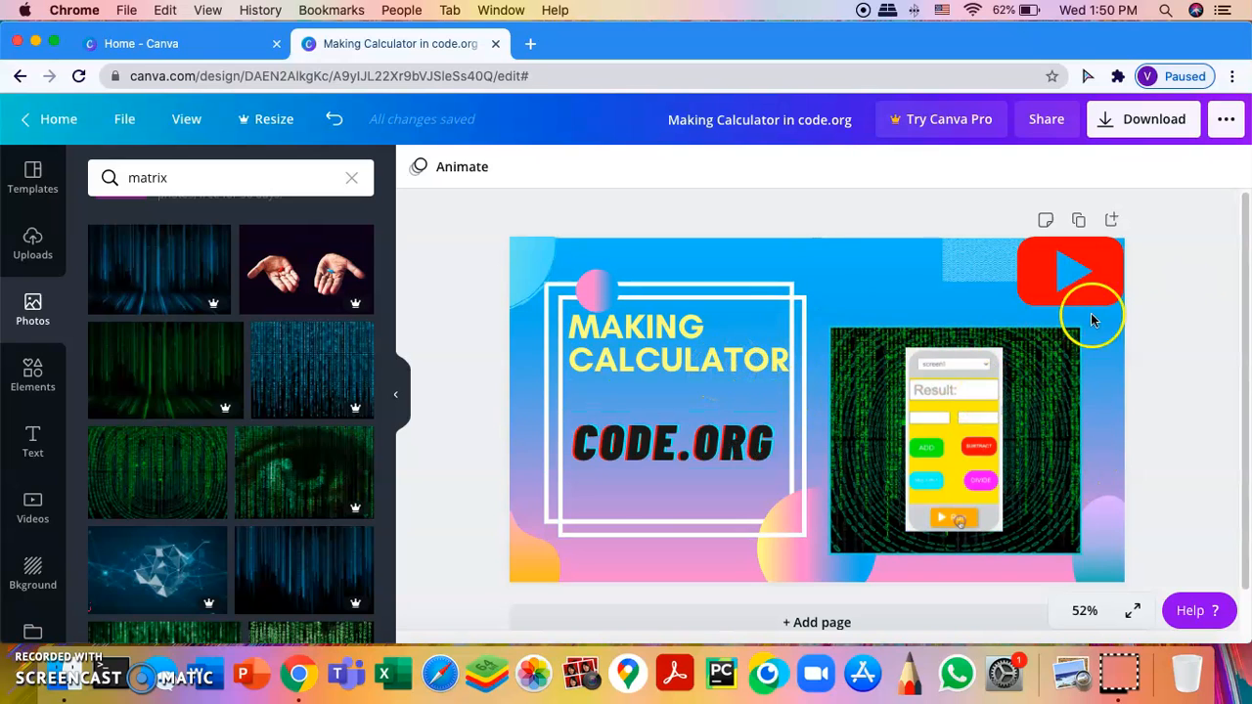
Step: Search elements for 'like button' and add a thumbs-up sized about 194 by 176
left_click(32, 372)
left_click(224, 184)
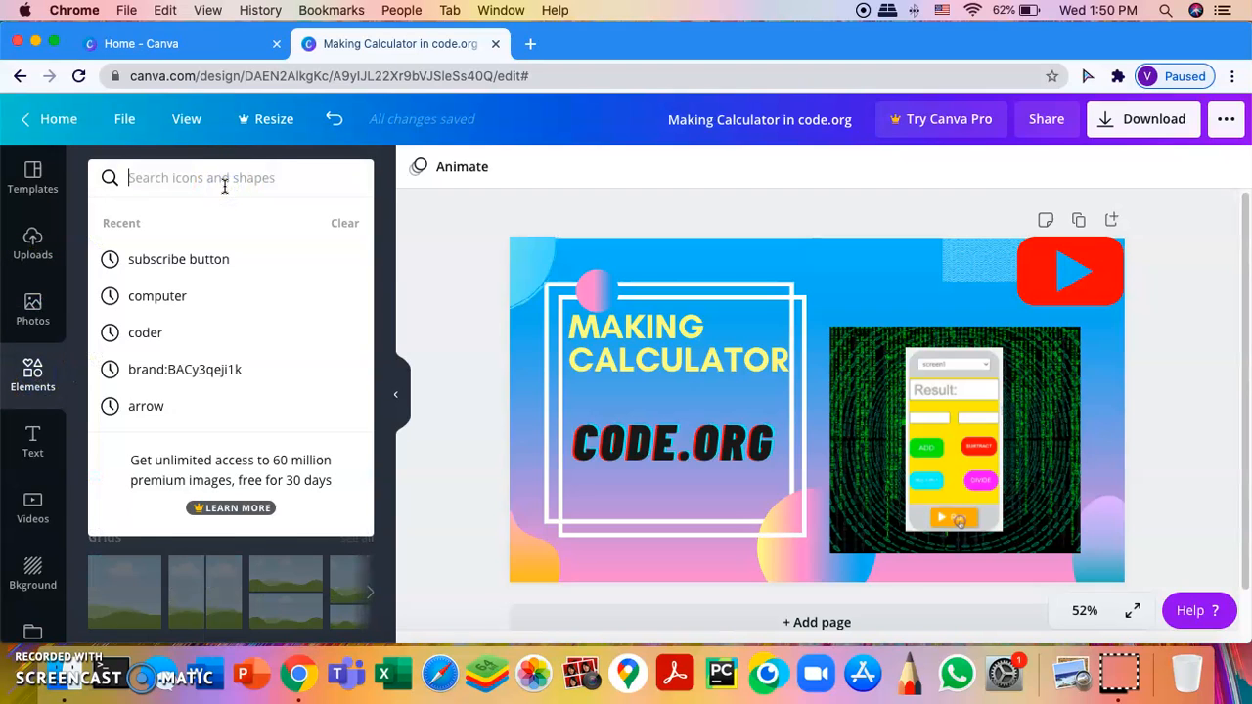
type("like butt")
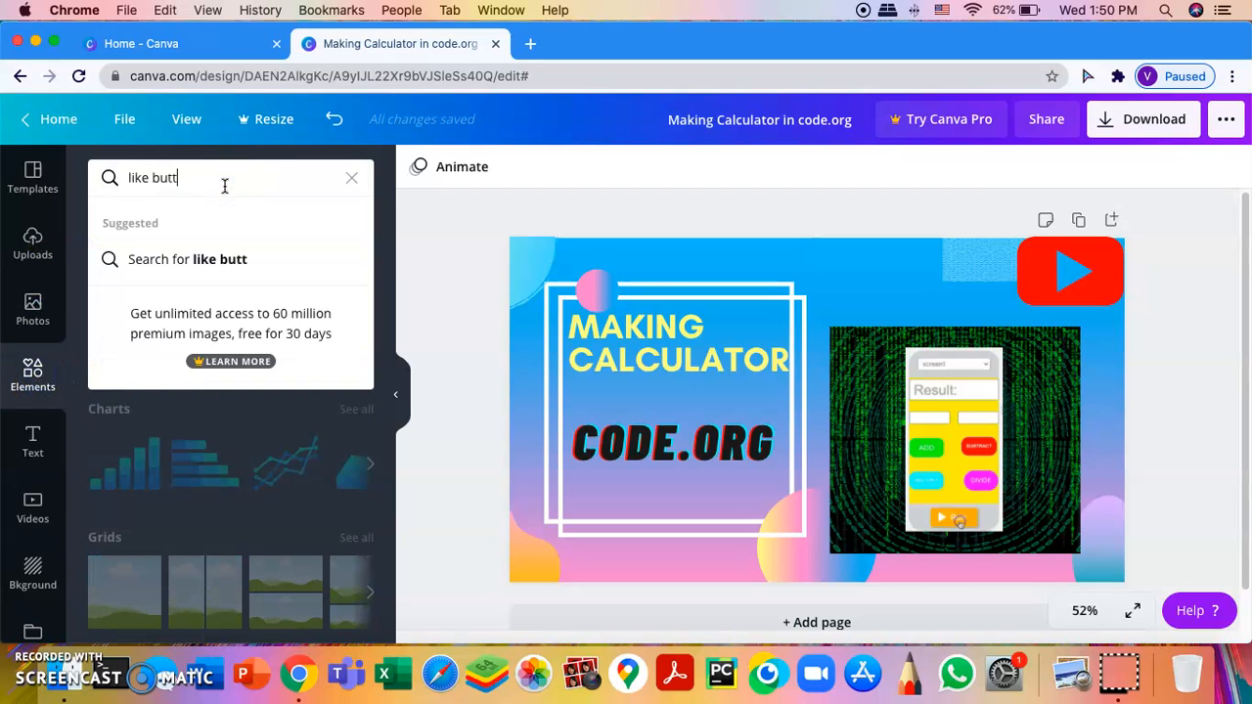
type("on")
key("Return")
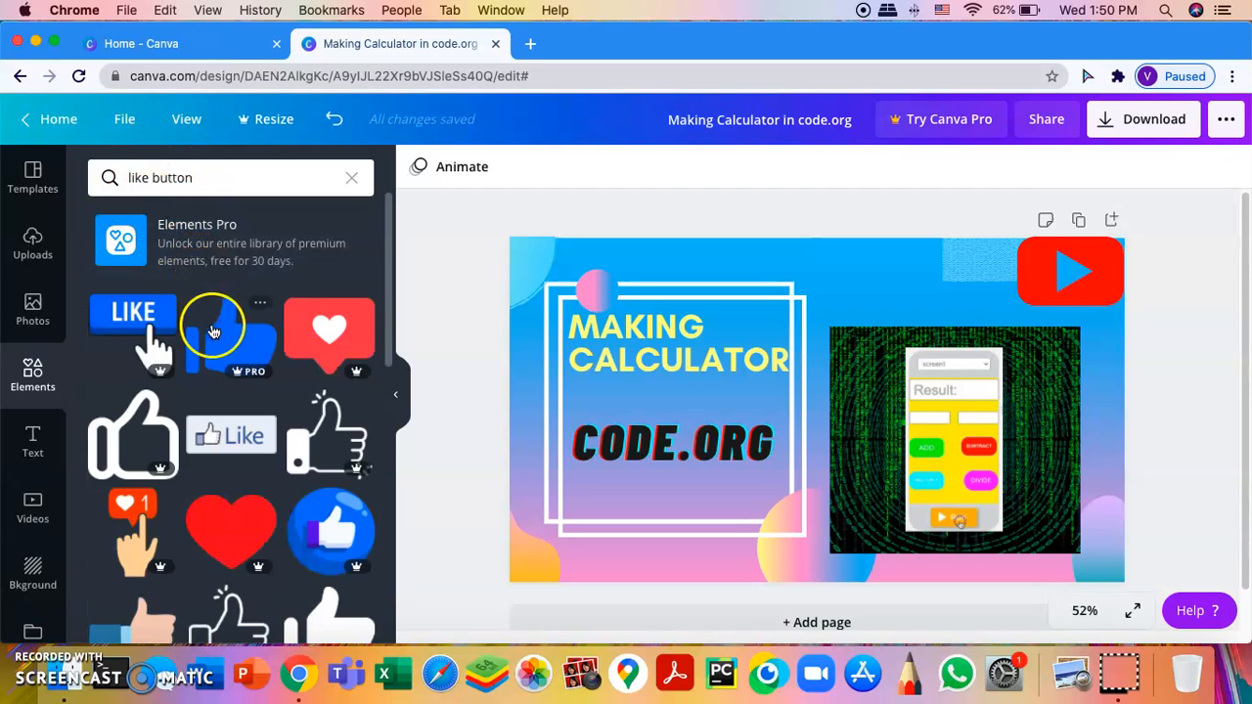
scroll(224, 360, "down", 4)
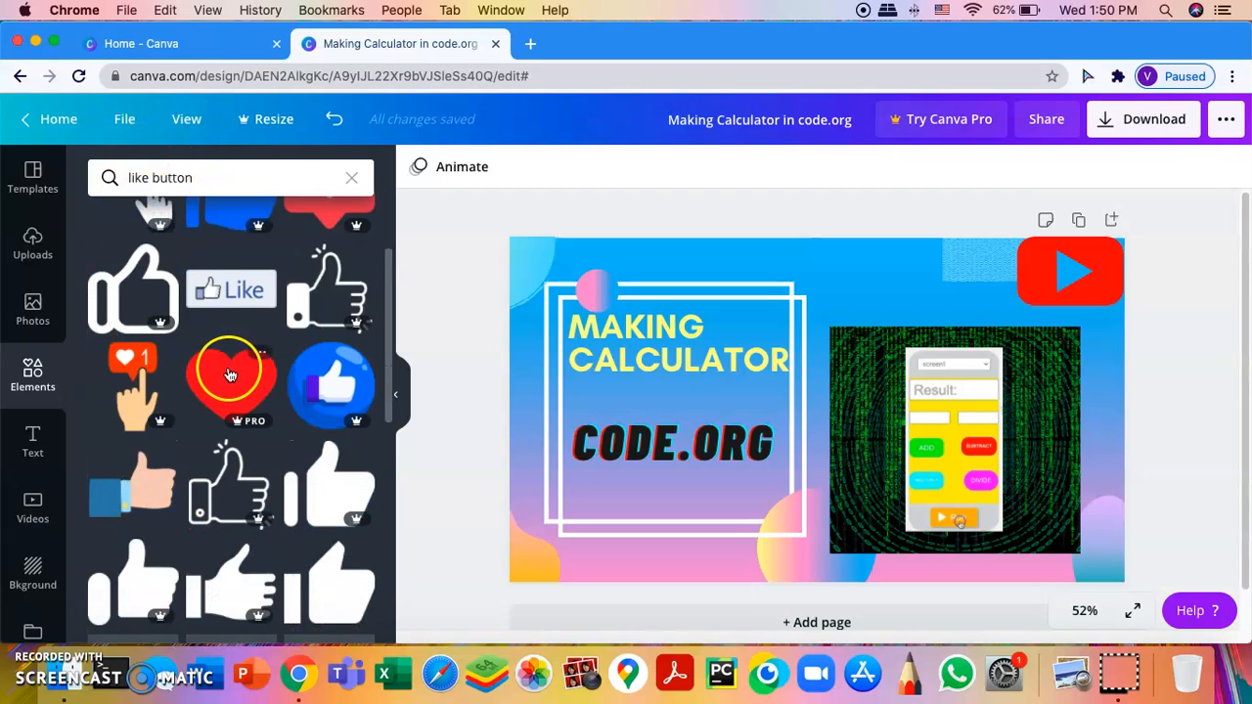
scroll(266, 416, "down", 1)
left_click(328, 512)
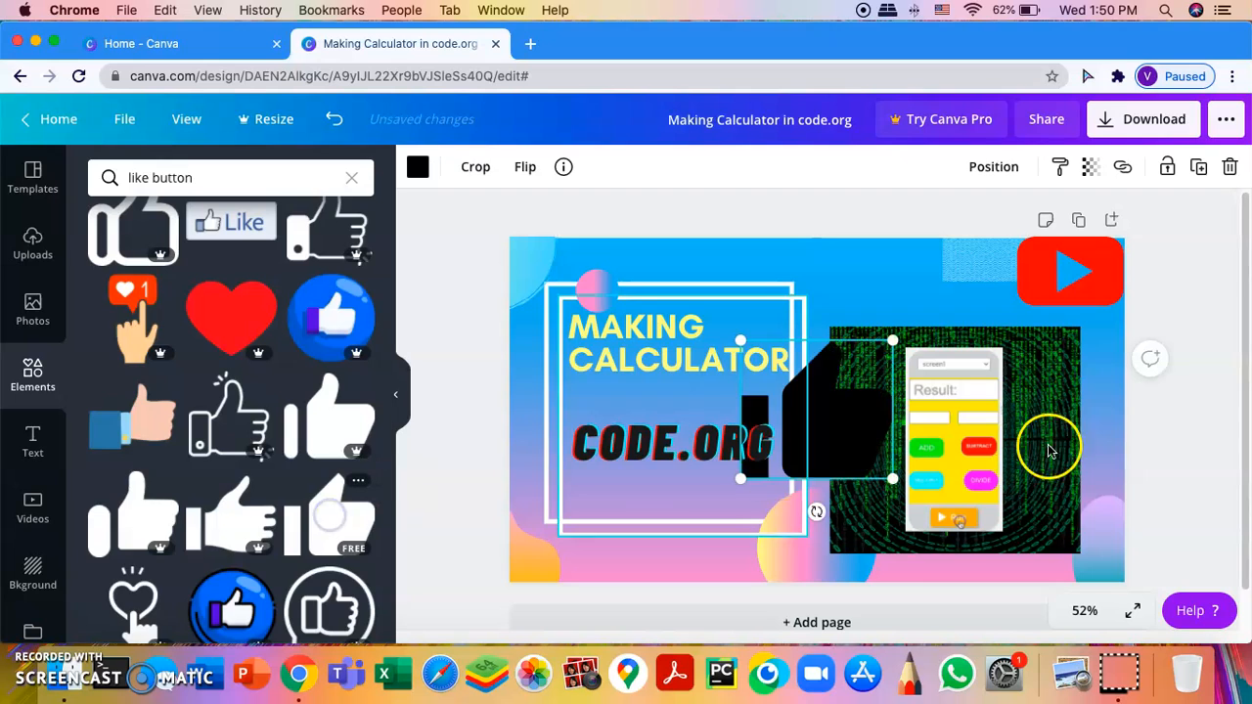
left_click_drag(793, 436, 810, 390)
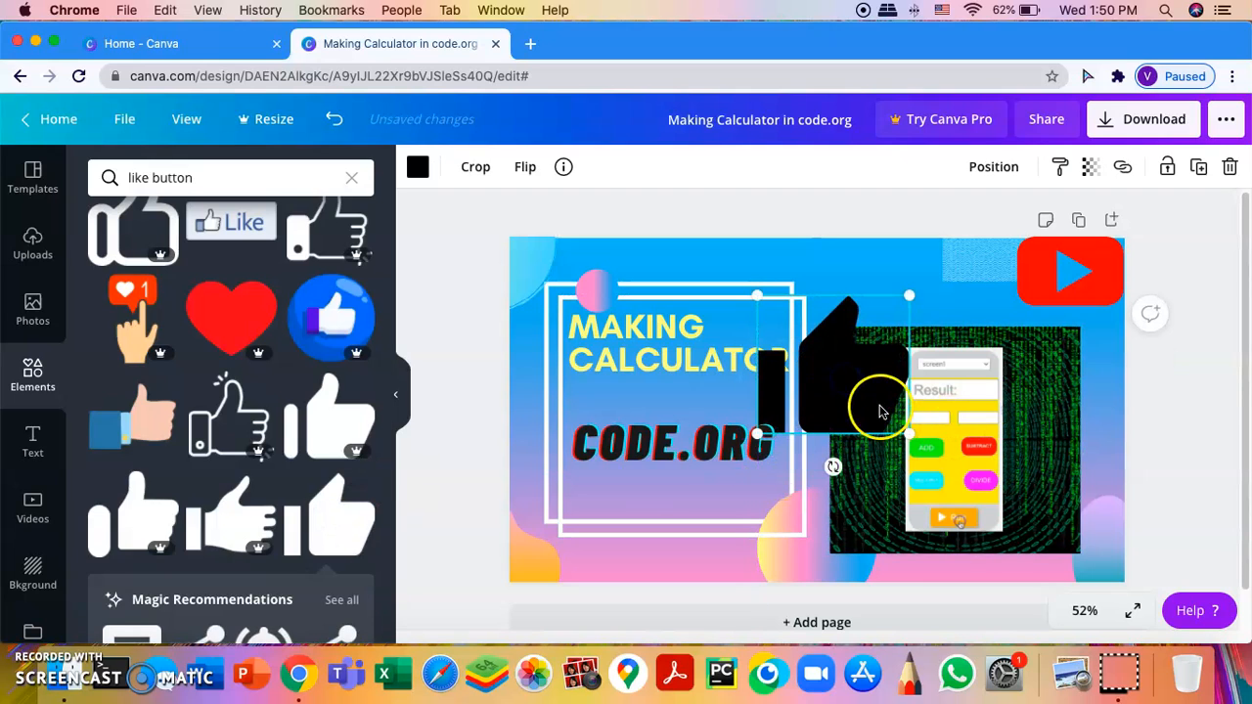
left_click_drag(903, 431, 959, 284)
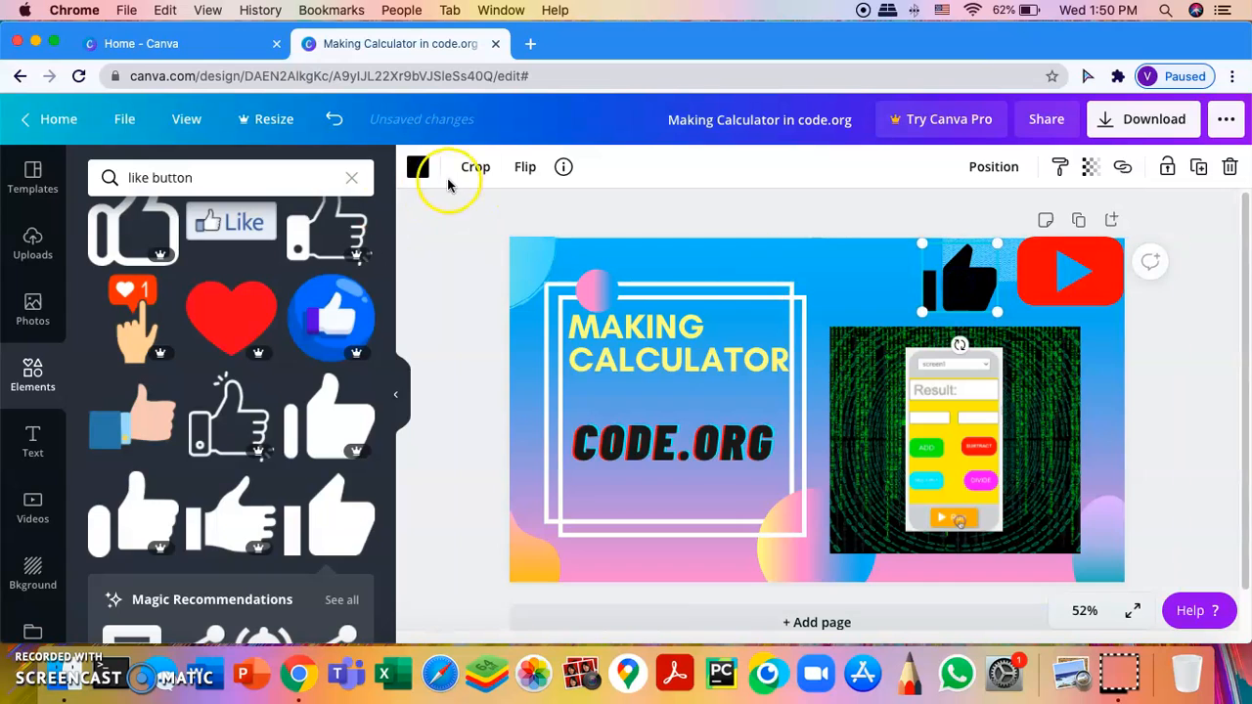
Step: Colour the thumbs-up white and place it beside the red play button
left_click(418, 167)
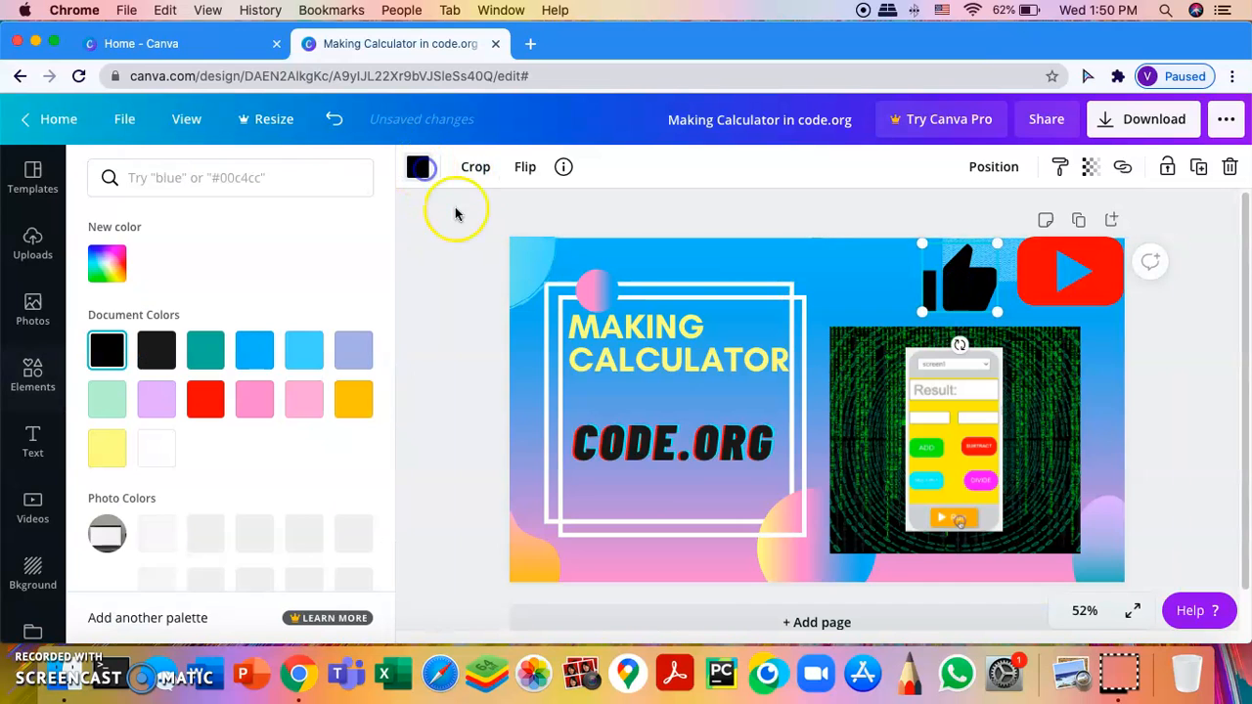
left_click(156, 448)
left_click(1238, 365)
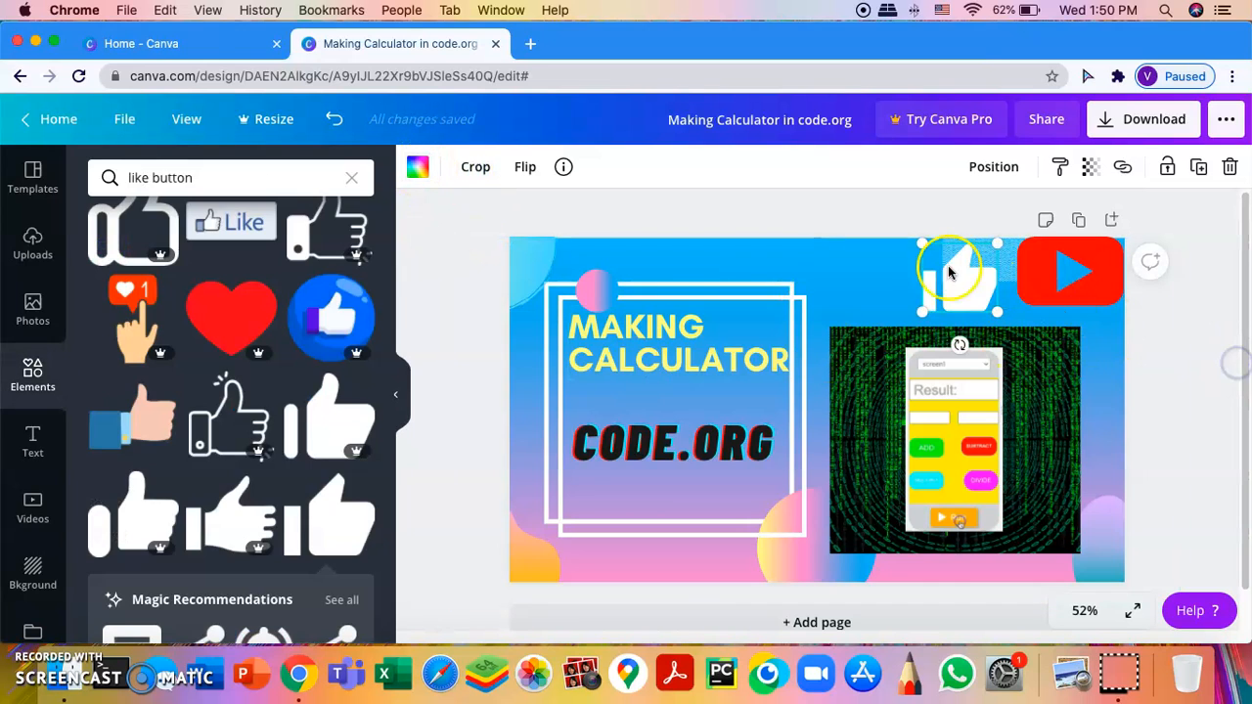
left_click_drag(972, 296, 979, 288)
left_click(1231, 340)
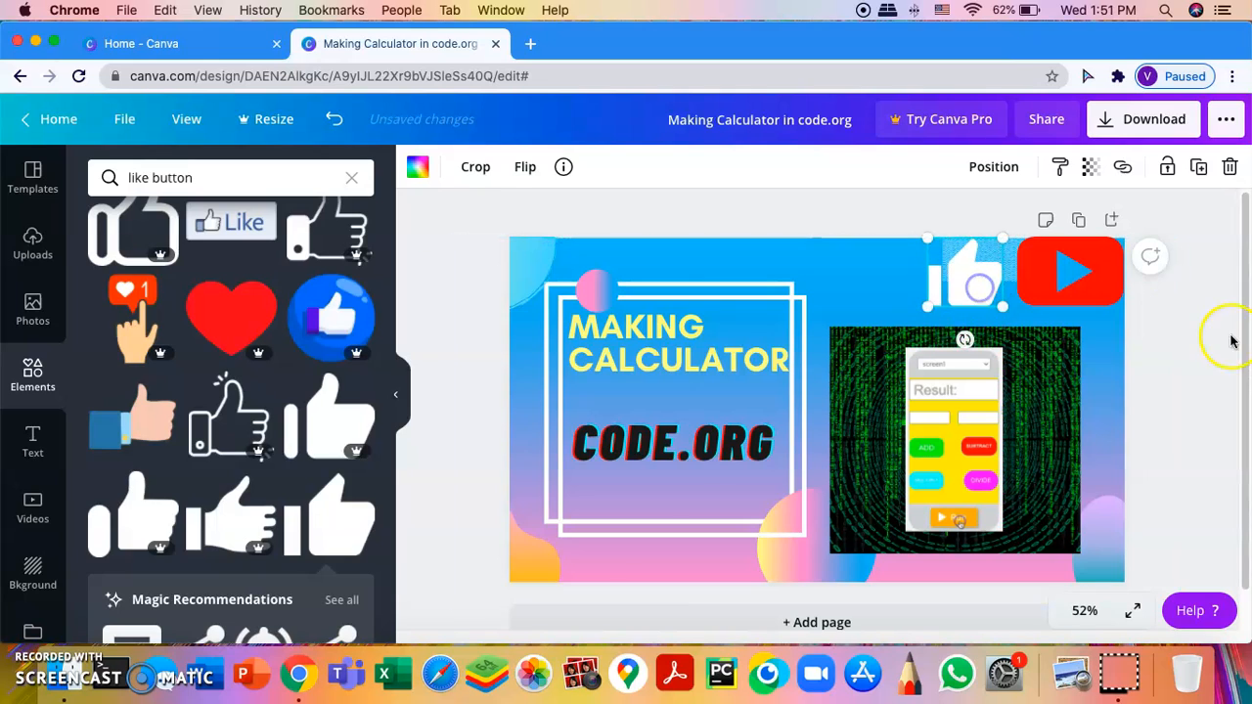
left_click(1184, 331)
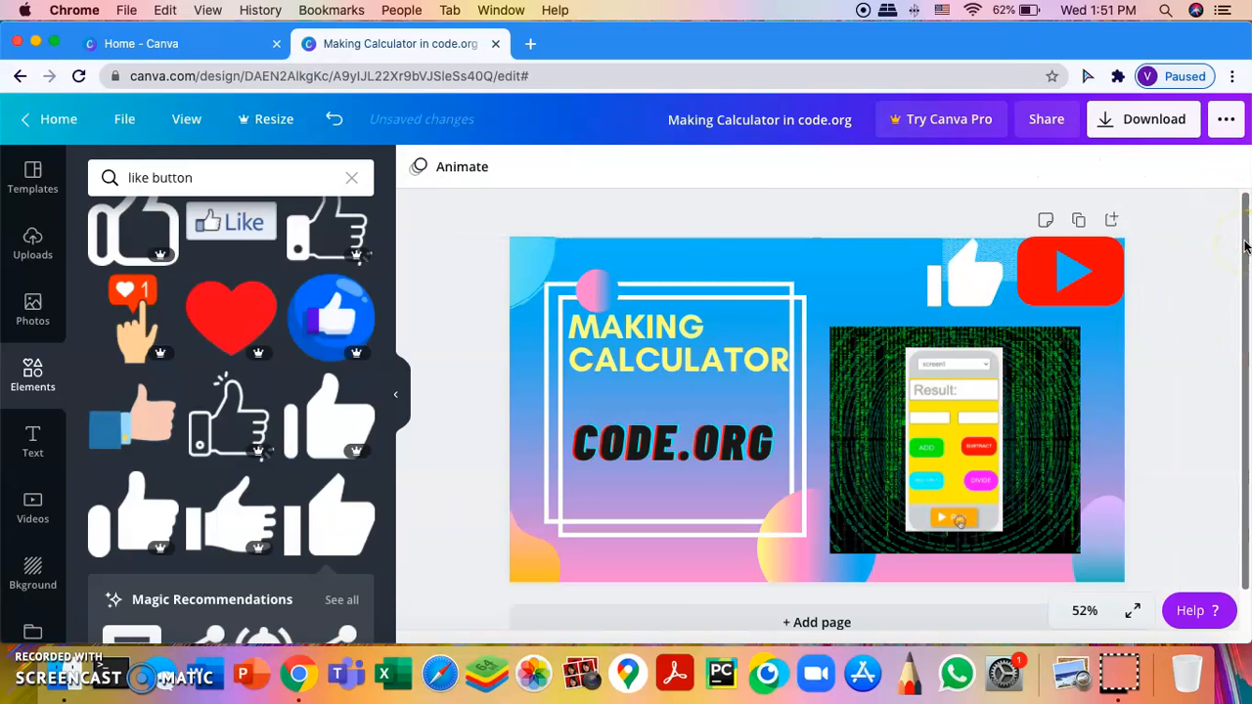
left_click(1242, 170)
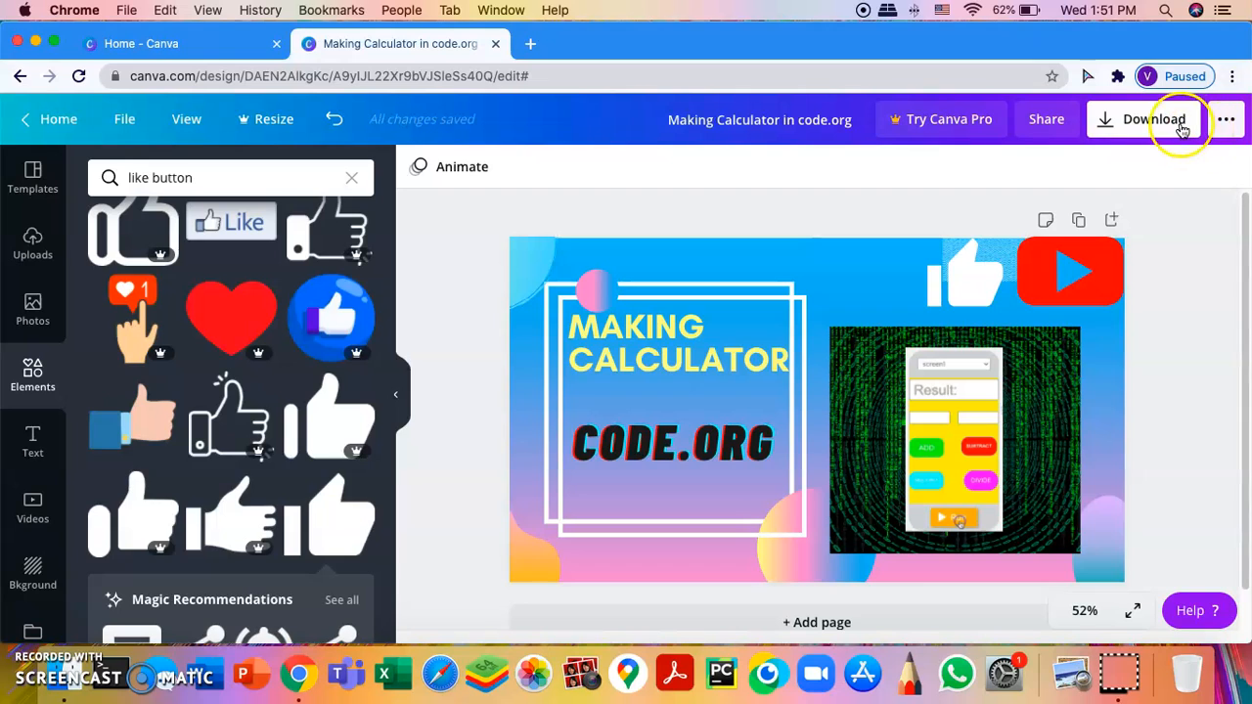
left_click(1174, 119)
scroll(1115, 362, "down", 2)
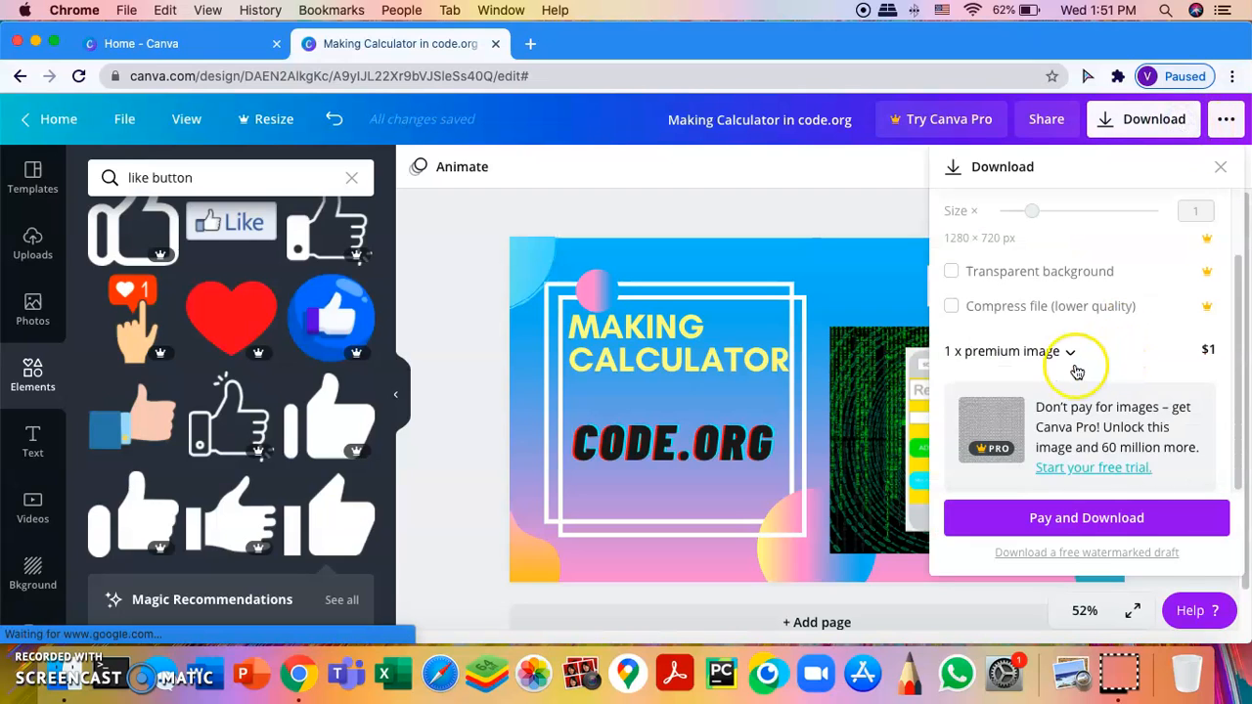
scroll(1066, 352, "up", 2)
scroll(1071, 337, "down", 1)
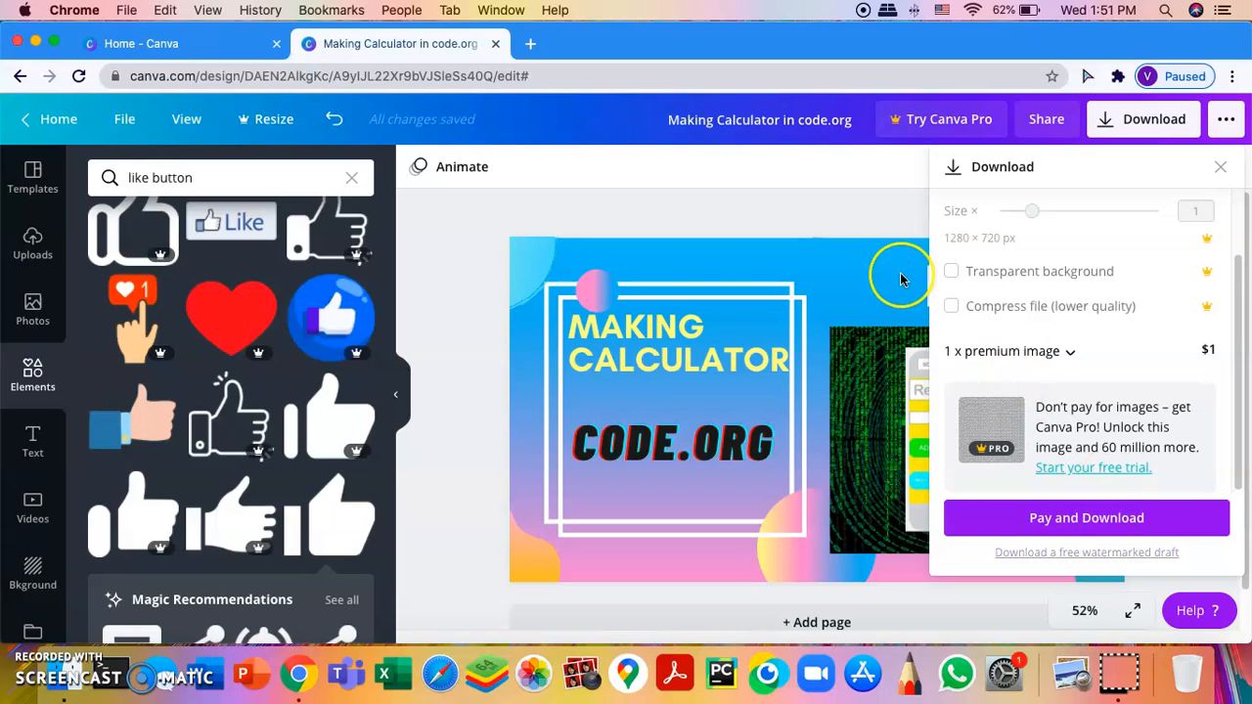
left_click(875, 166)
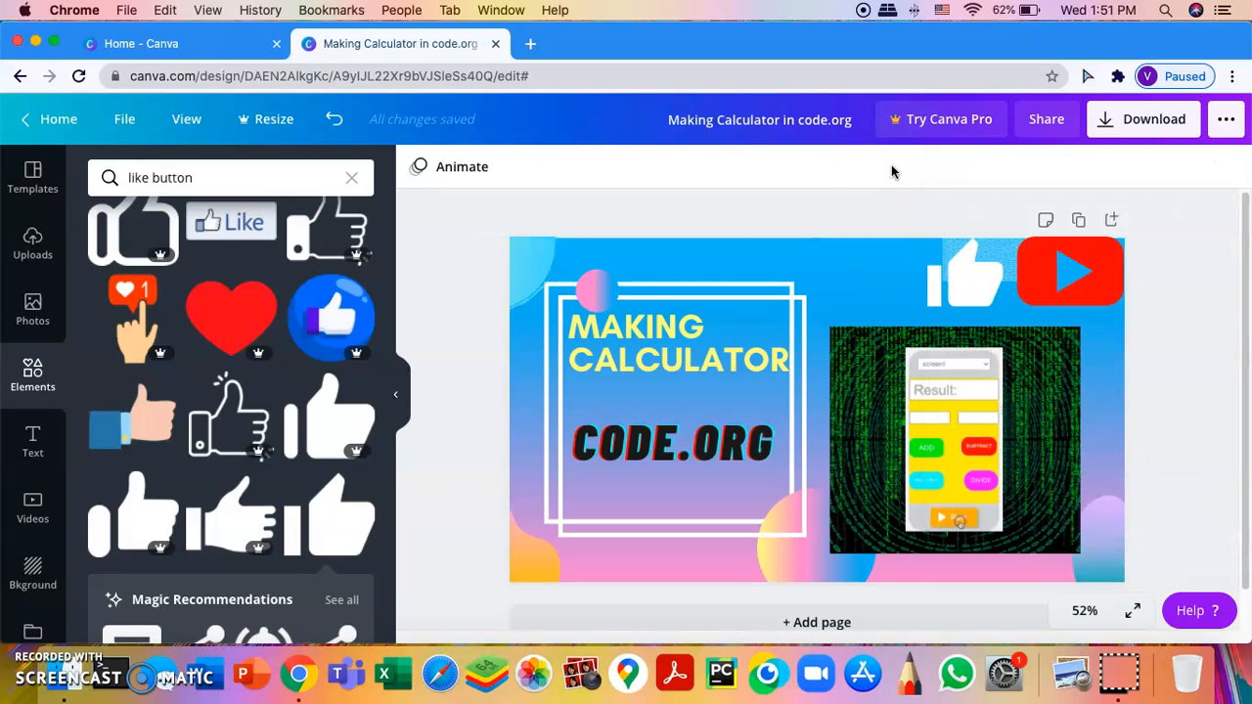
left_click(1184, 132)
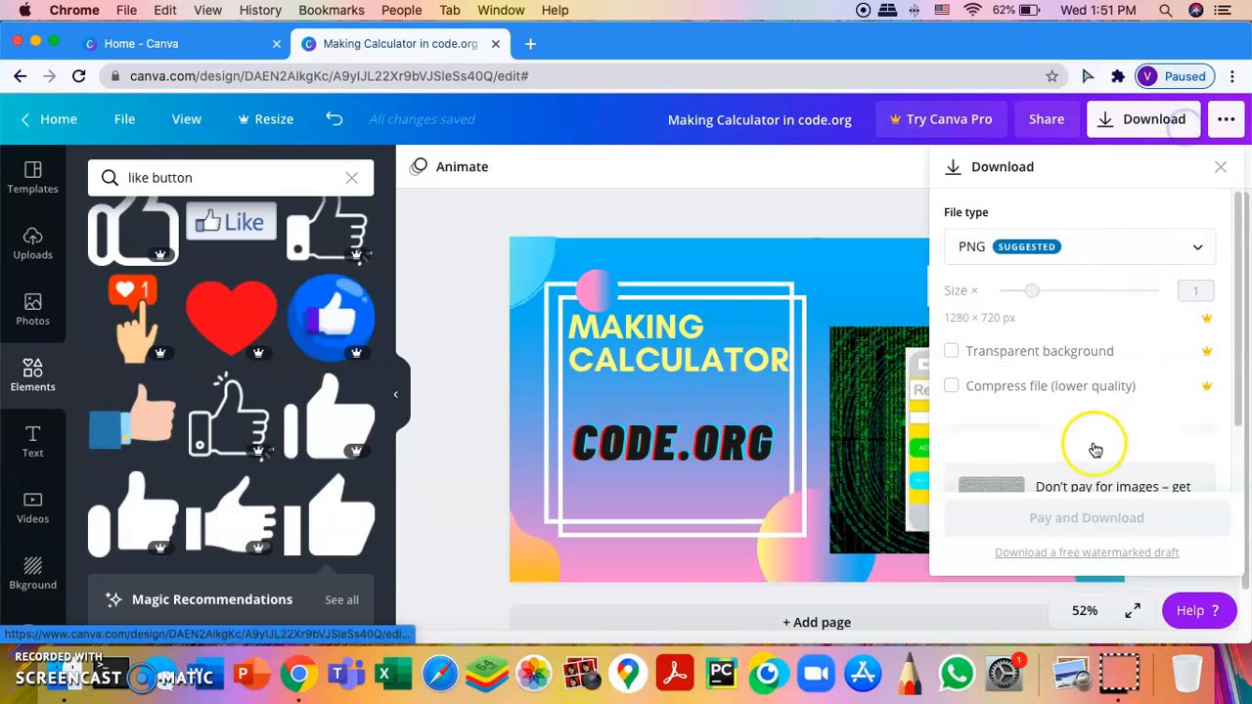
scroll(1090, 447, "down", 2)
scroll(1119, 343, "up", 2)
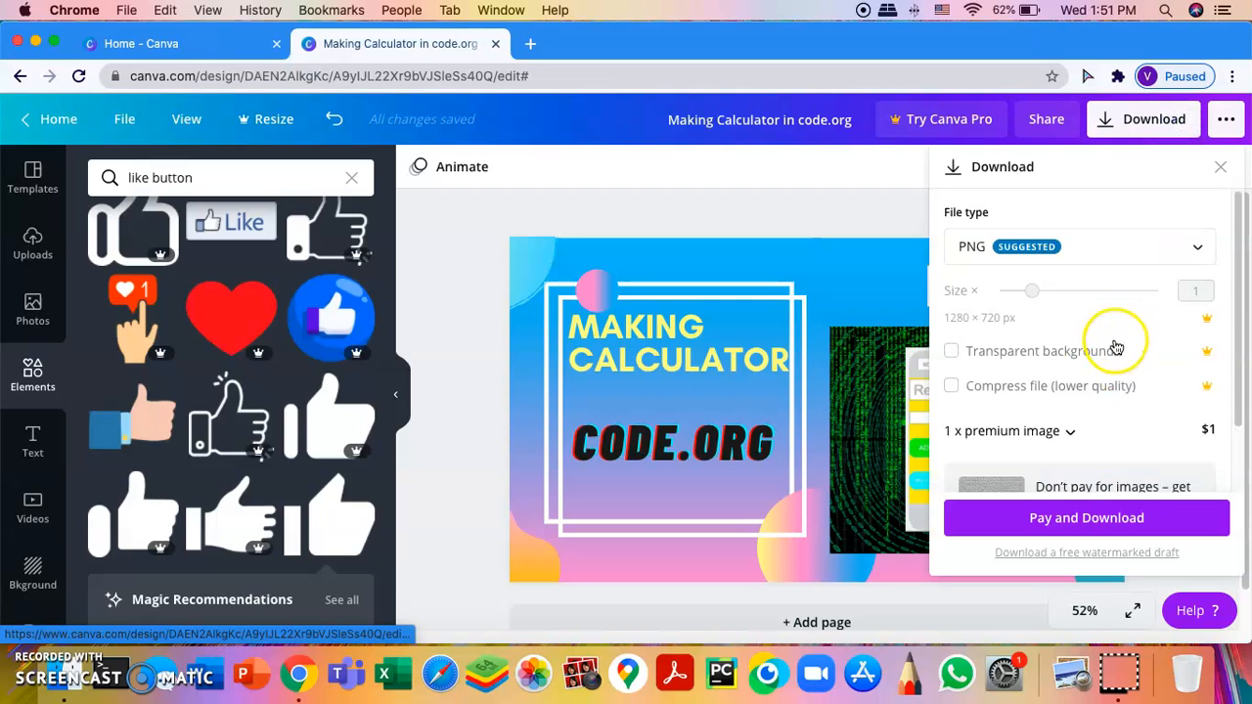
scroll(1202, 411, "down", 2)
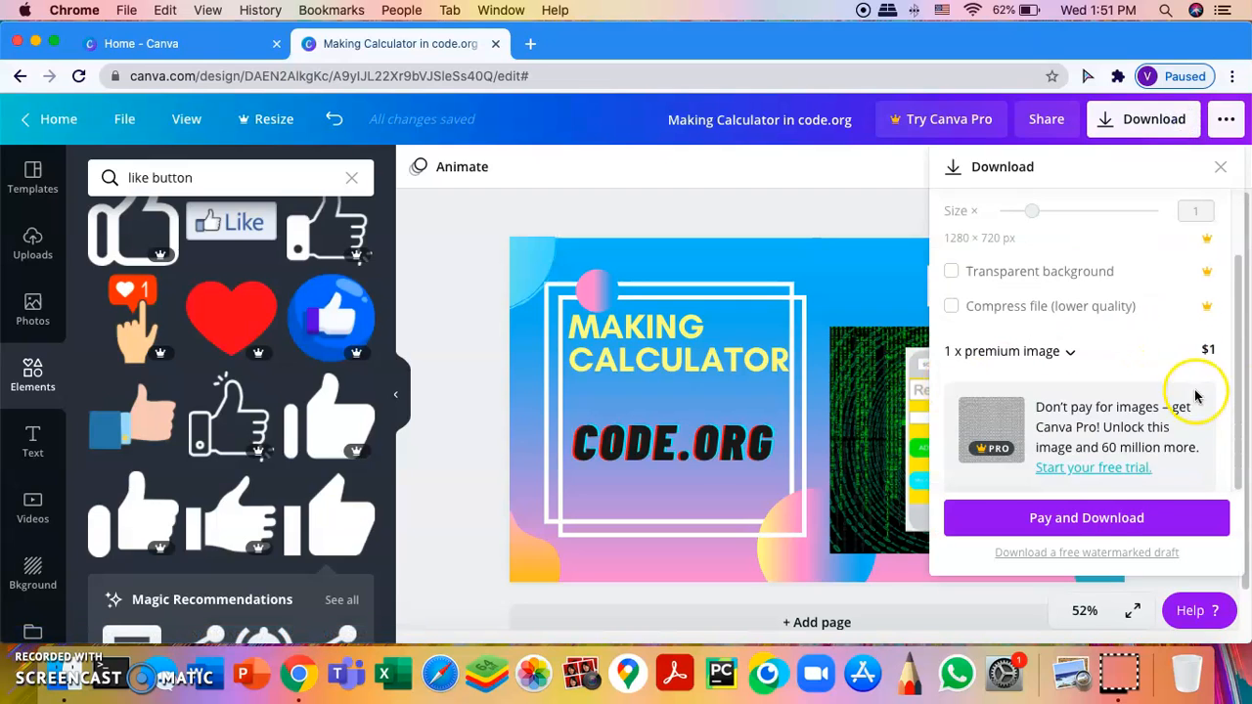
scroll(1174, 337, "up", 2)
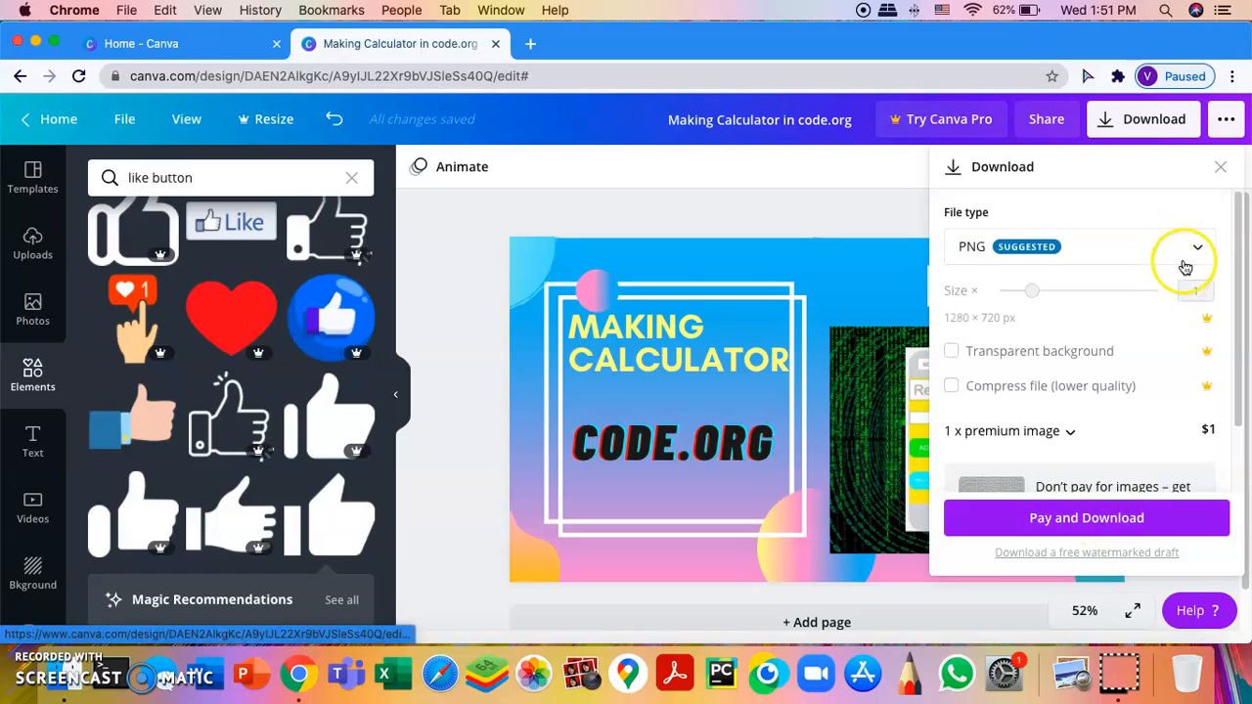
left_click(1220, 167)
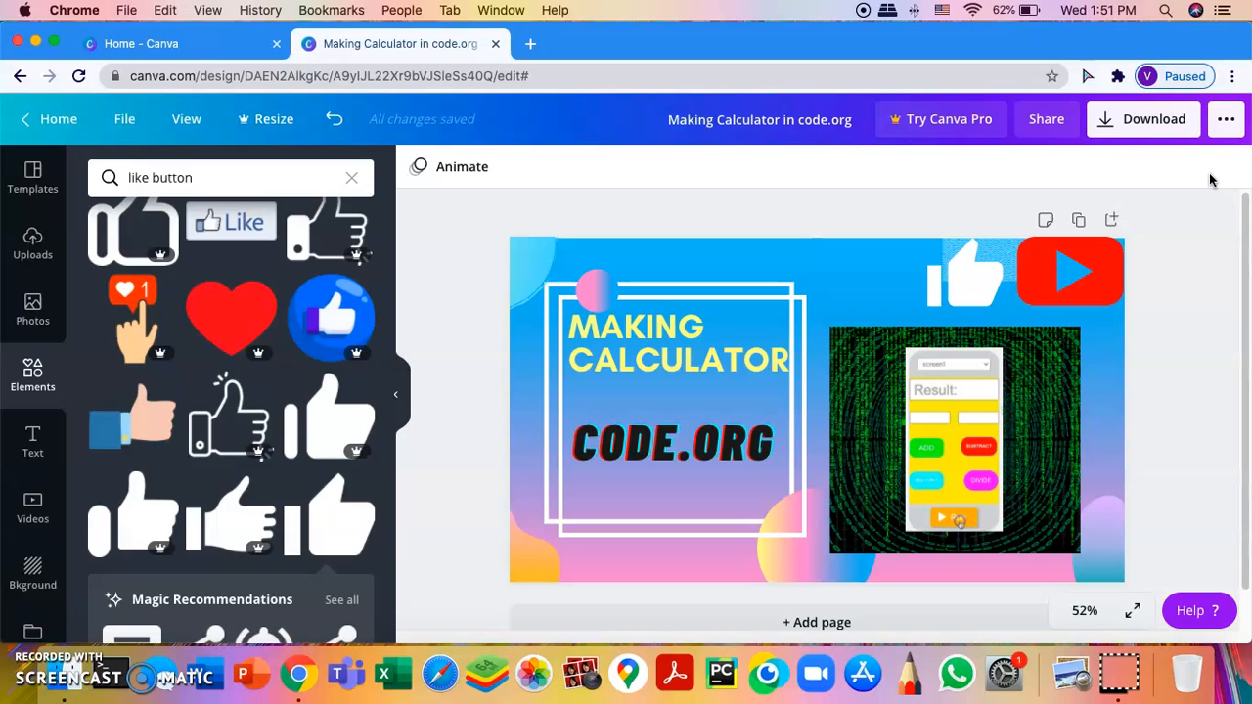
scroll(1194, 280, "down", 1)
scroll(1194, 279, "up", 1)
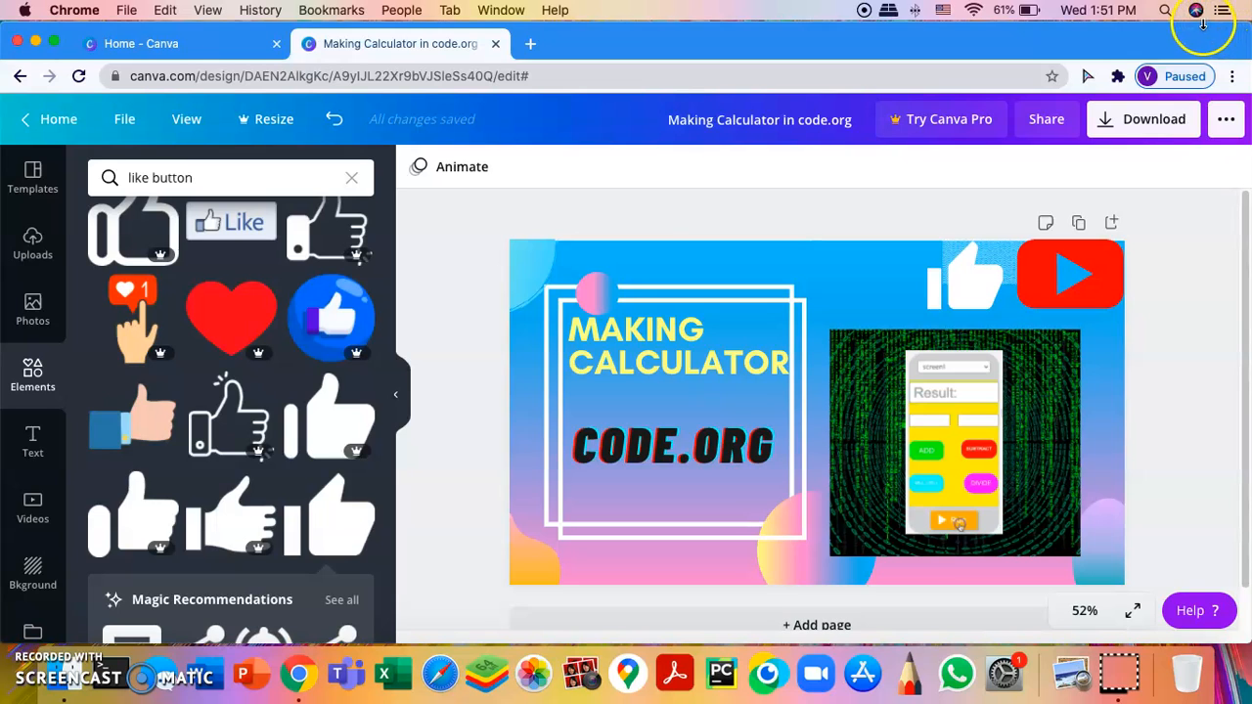
left_click(1181, 119)
left_click(1050, 517)
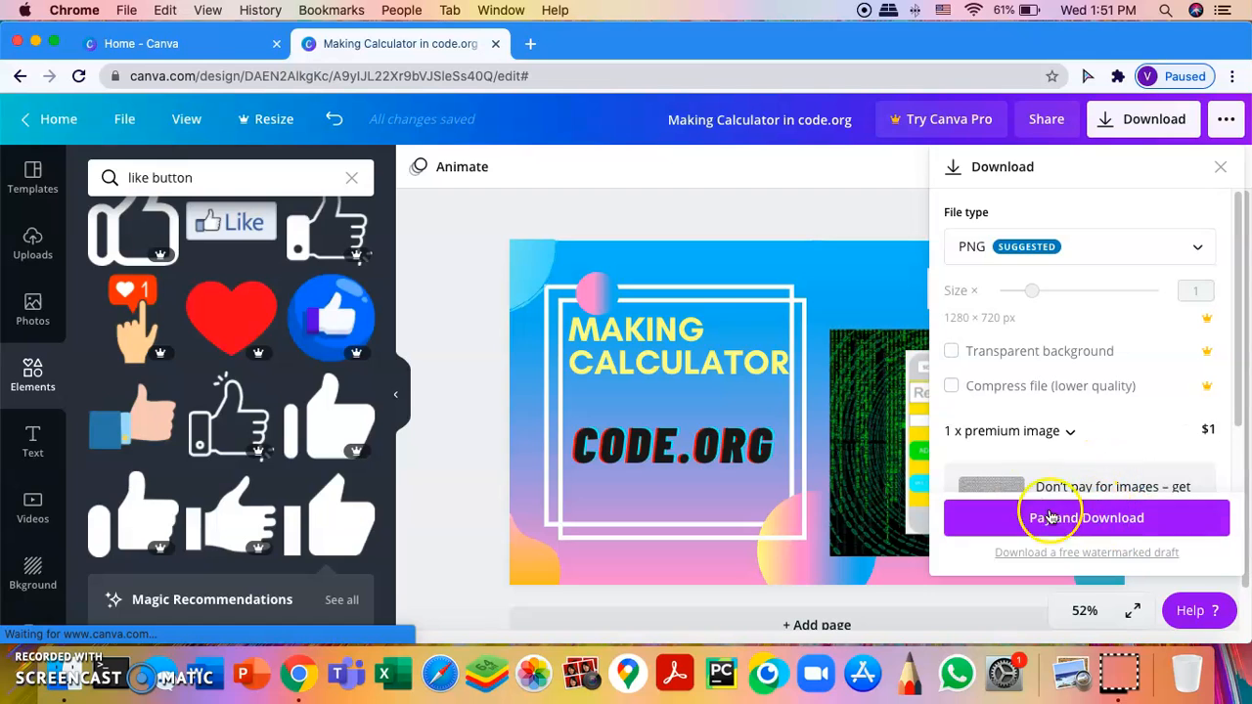
left_click(767, 197)
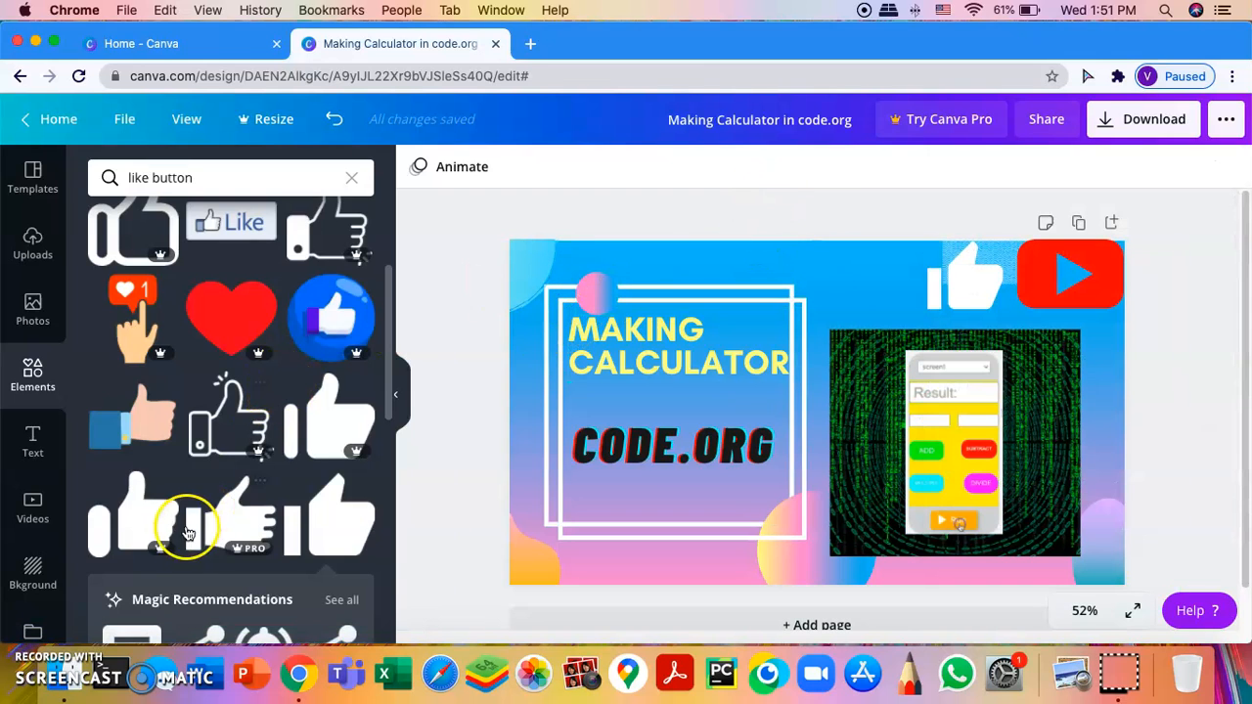